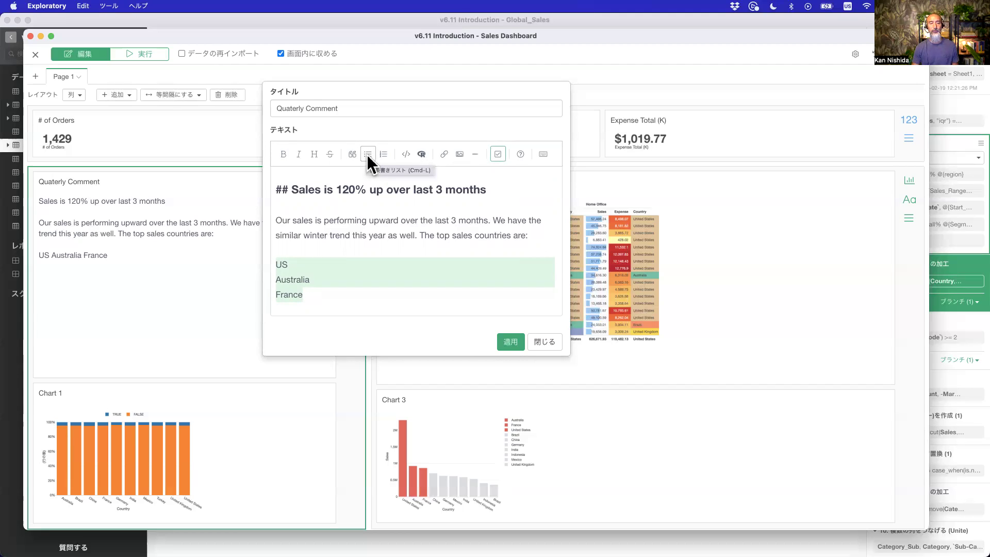
Step: Format the US, Australia and France lines as a bulleted list and add two blank lines above the comment's heading
left_click(367, 154)
left_click(284, 265)
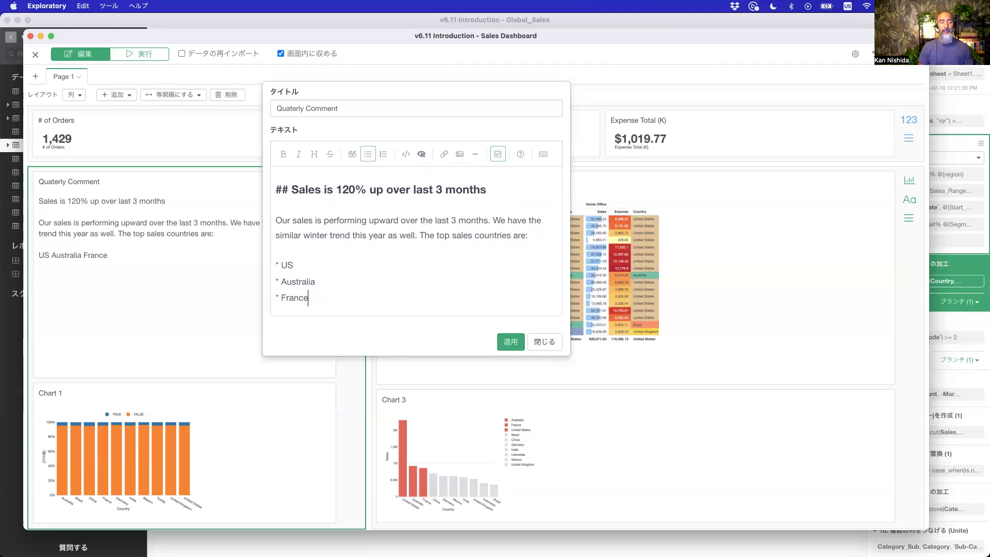
left_click(278, 189)
key("Return")
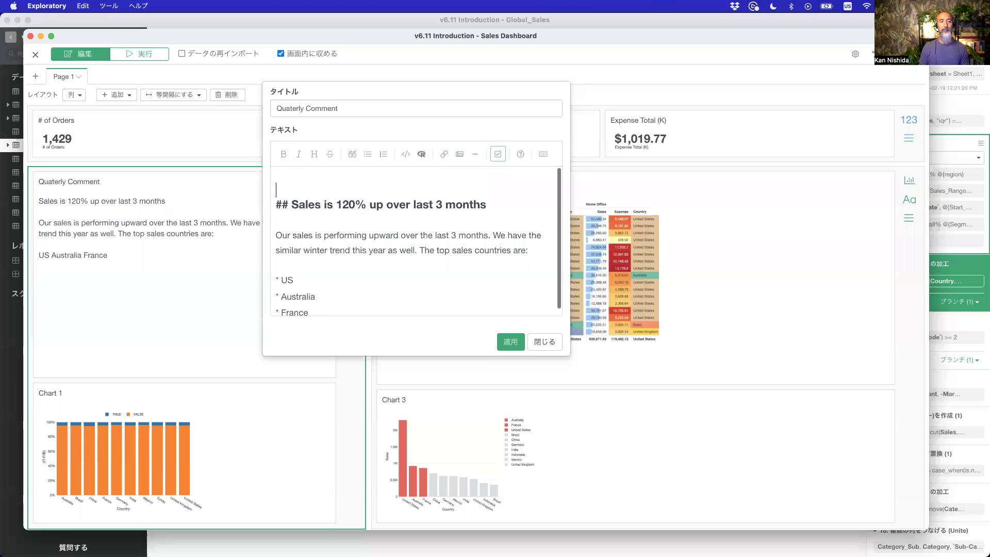
key("Return")
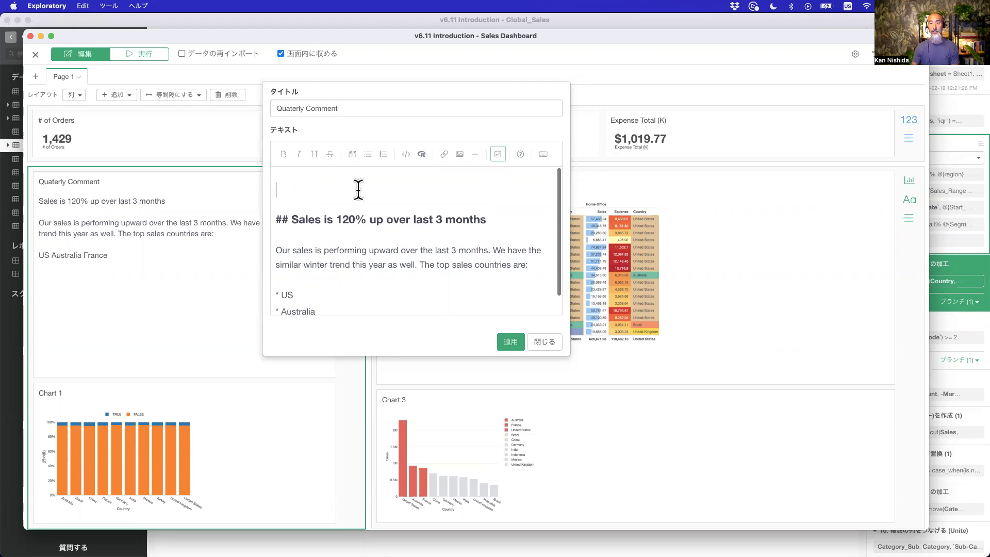
Step: Switch to Finder and arrange its windows so the Exploratory_v6_11 folder sits in front, beside the dashboard's comment editor
key("super+Tab")
key("super+Tab")
key("super+Tab")
key("super+Tab")
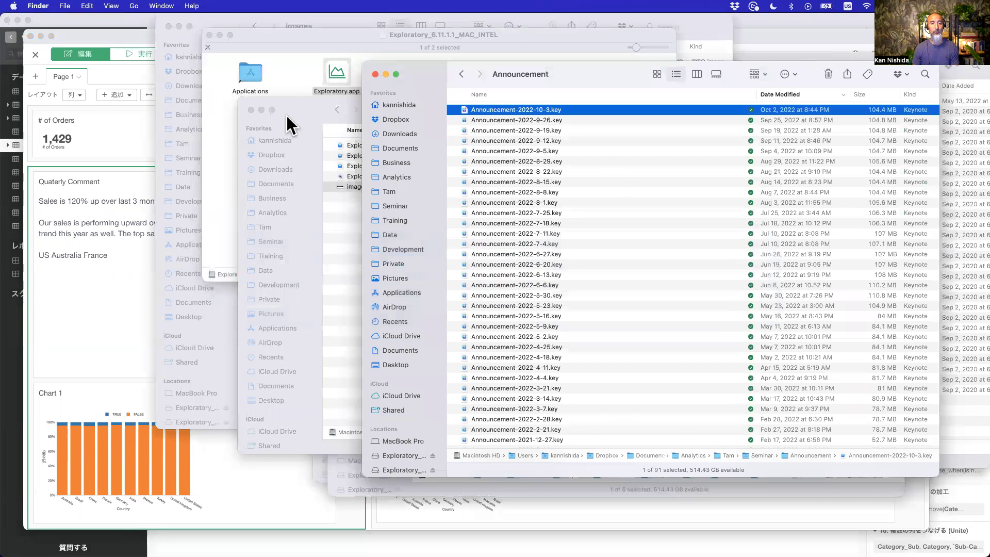
left_click(286, 115)
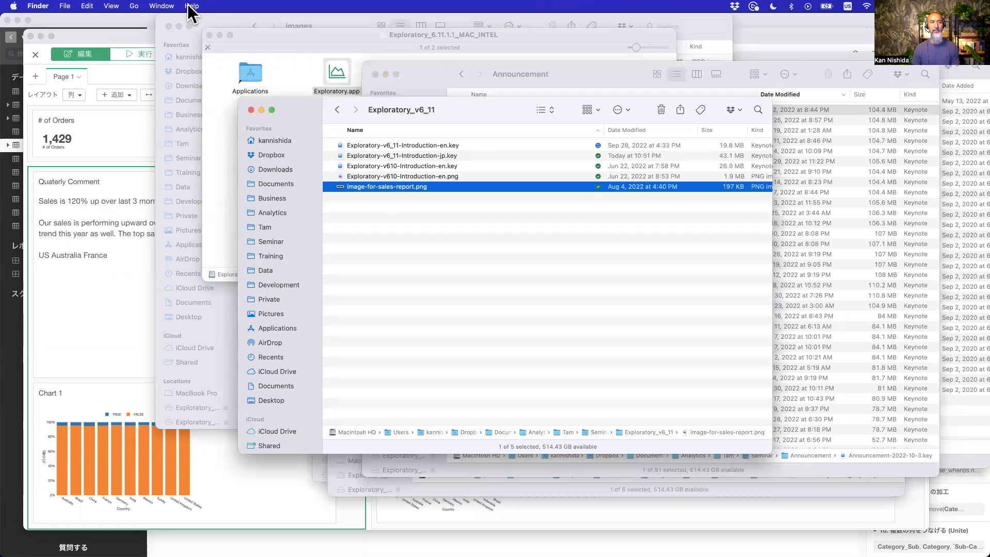
left_click(215, 20)
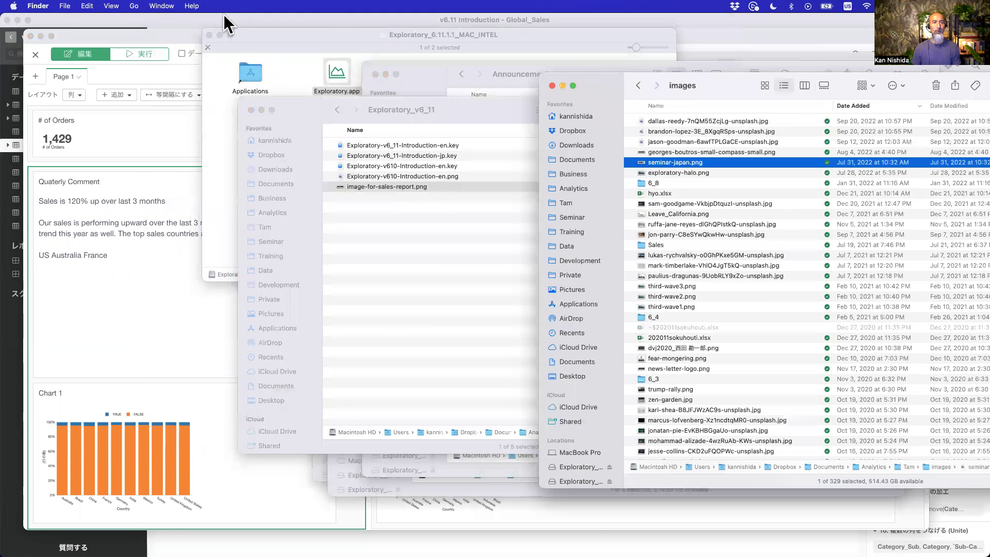
left_click_drag(250, 32, 570, 91)
left_click_drag(457, 110, 616, 111)
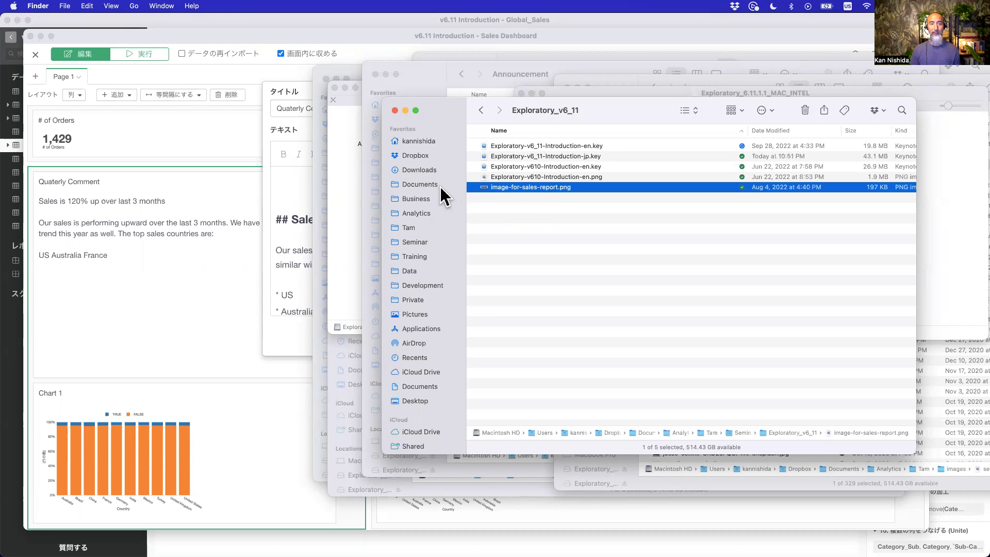
left_click(611, 247)
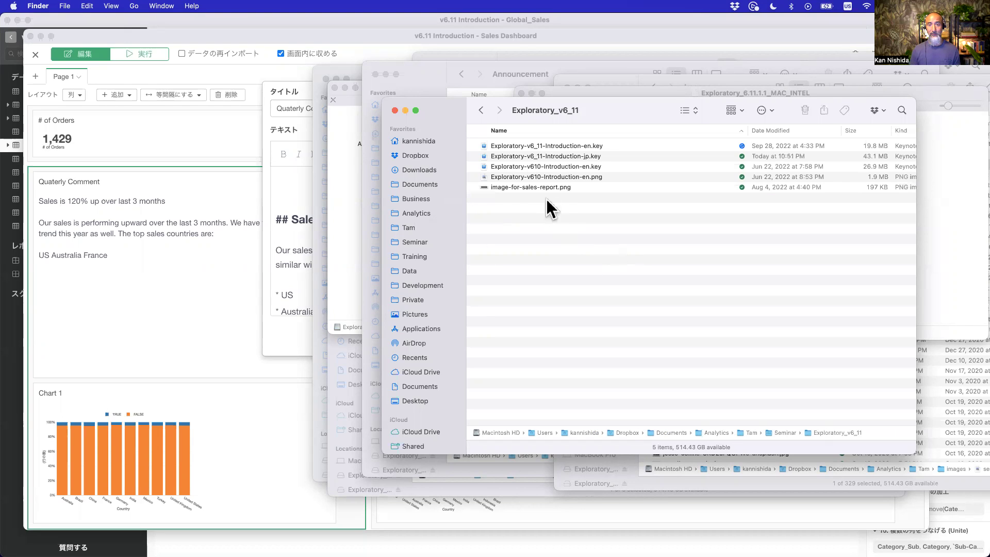
Step: Insert image-for-sales-report.png from the folder above the heading in the comment text and apply the comment
left_click(505, 187)
left_click_drag(524, 186, 286, 181)
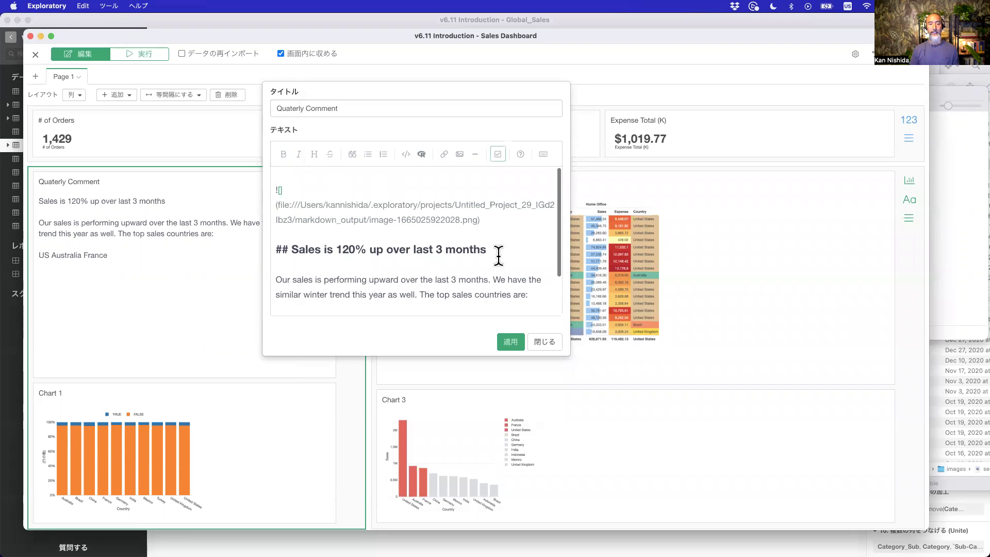
left_click(511, 346)
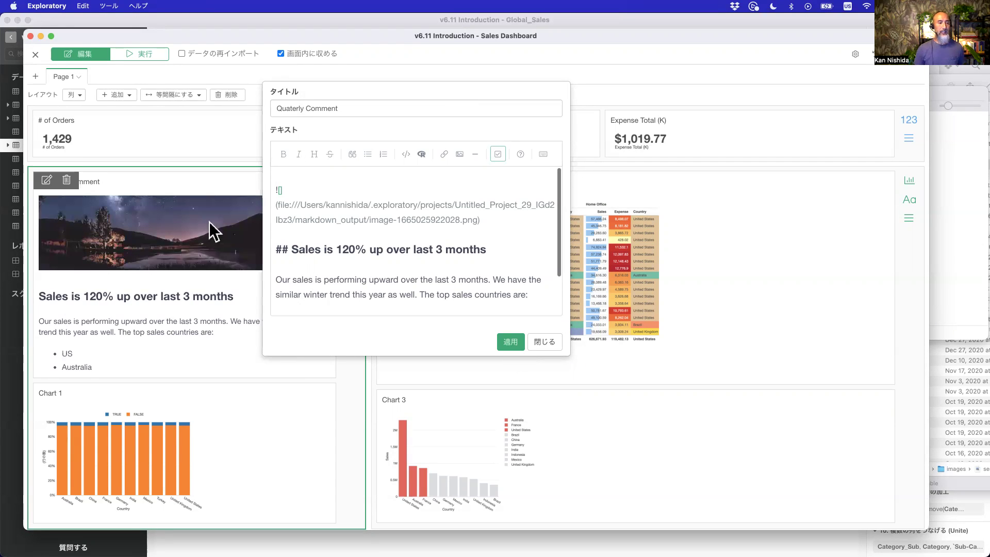
Step: Close the comment editor and make the Quaterly Comment panel tall enough to fit the whole country list
left_click_drag(437, 86, 565, 100)
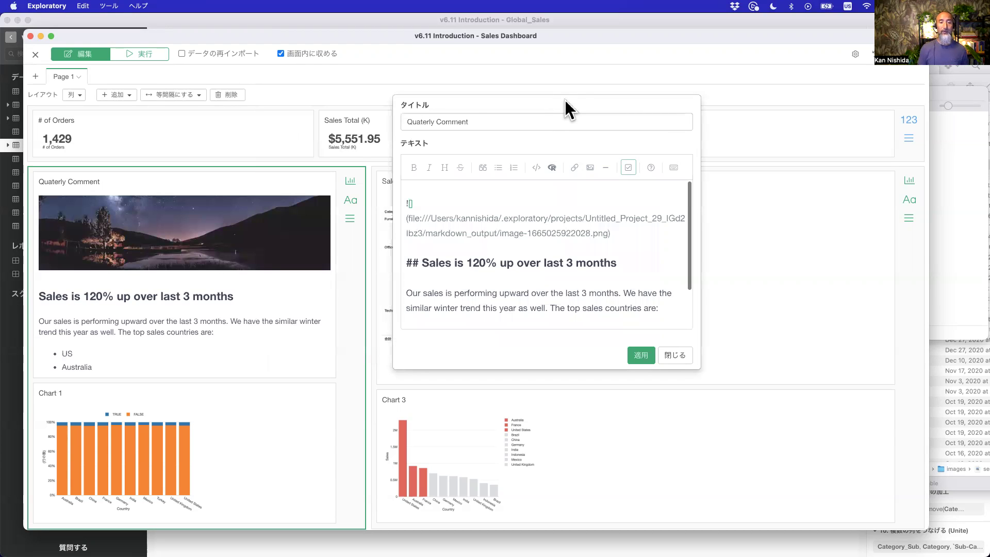
left_click(675, 355)
mouse_move(231, 380)
left_click_drag(231, 382, 231, 392)
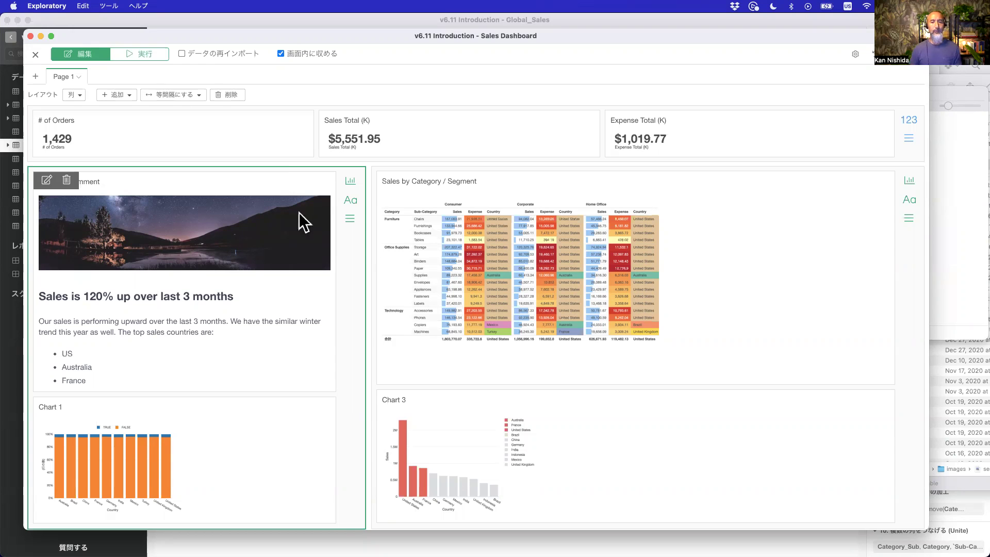
Step: Run the dashboard and inspect the underlying data rows for the United States bar in Chart 3
left_click(143, 53)
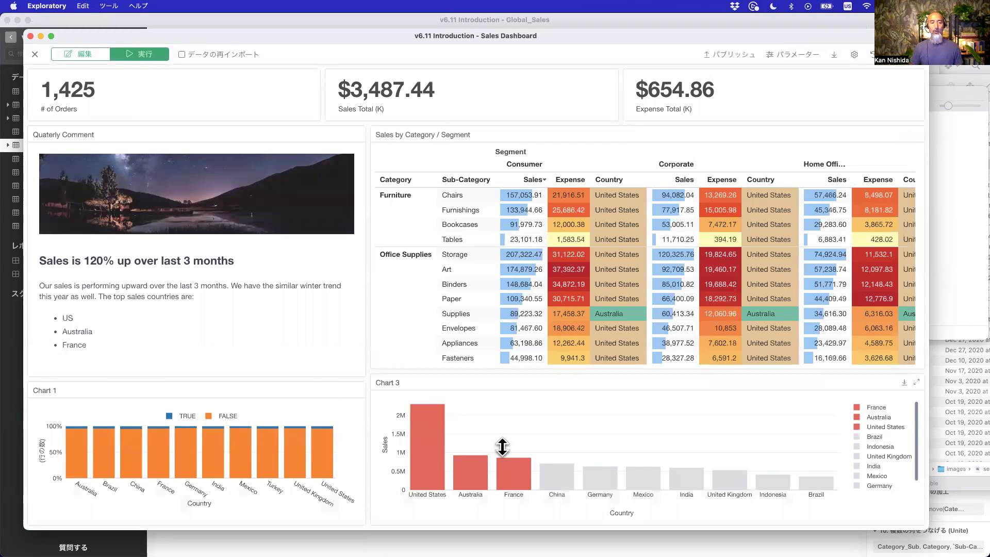
mouse_move(411, 450)
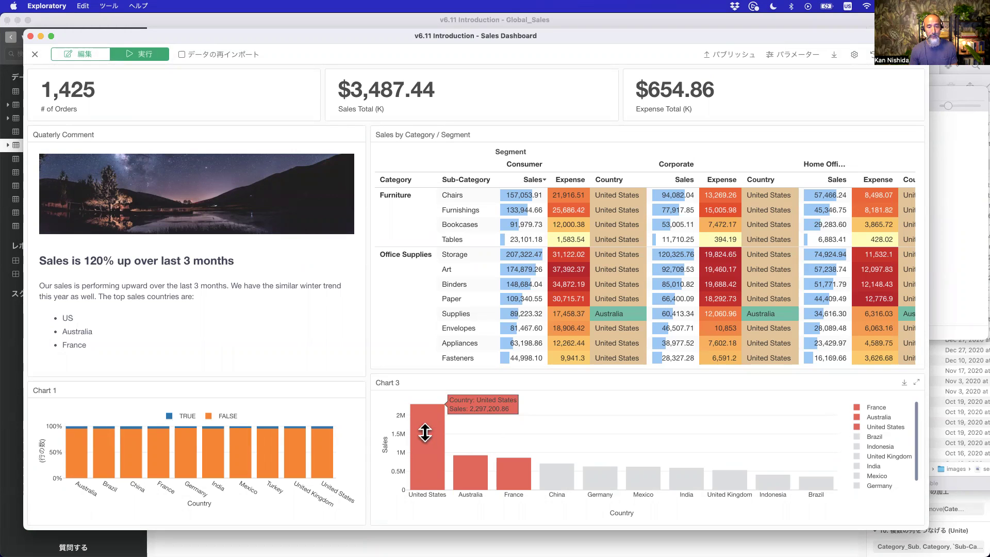
left_click(427, 429)
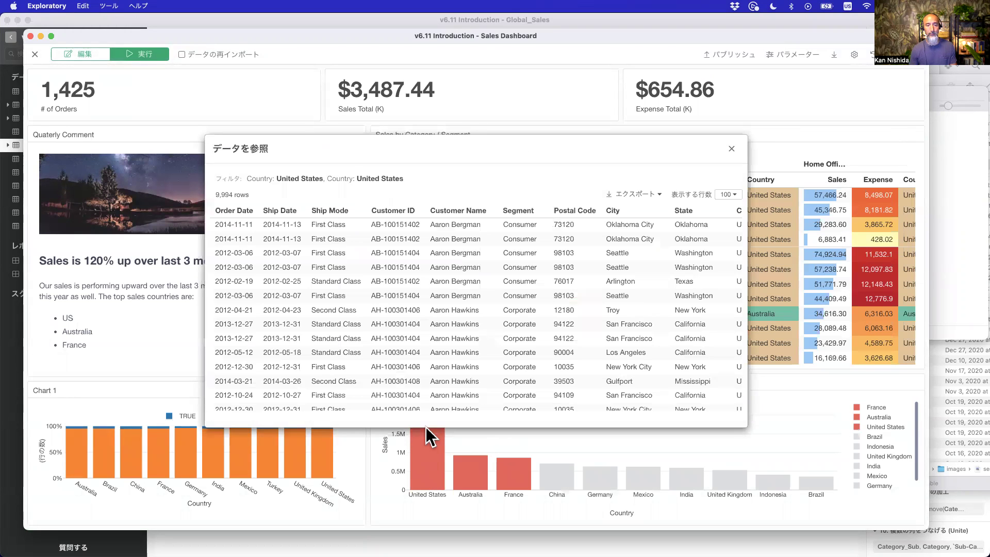
scroll(373, 307, "down", 5)
scroll(374, 306, "down", 5)
scroll(373, 307, "up", 10)
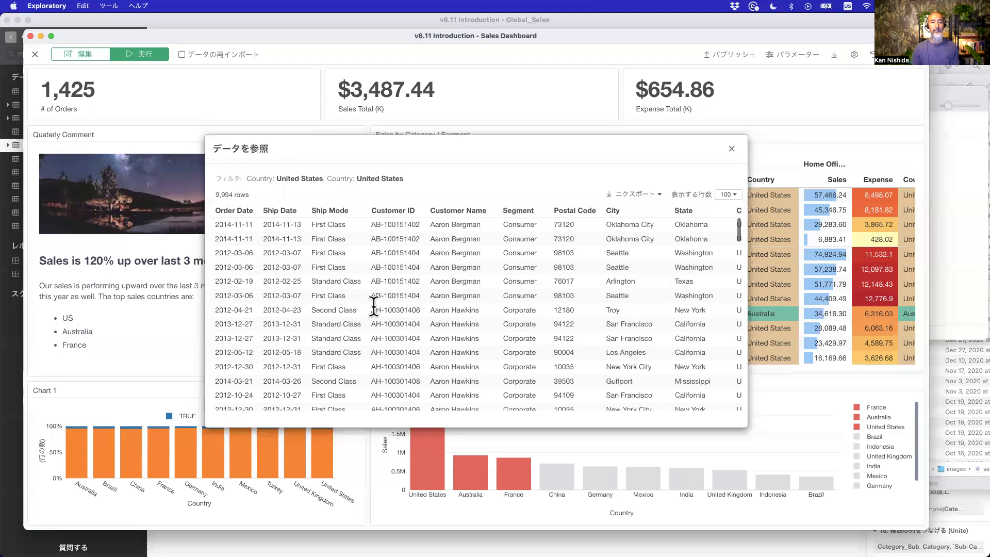
left_click(732, 149)
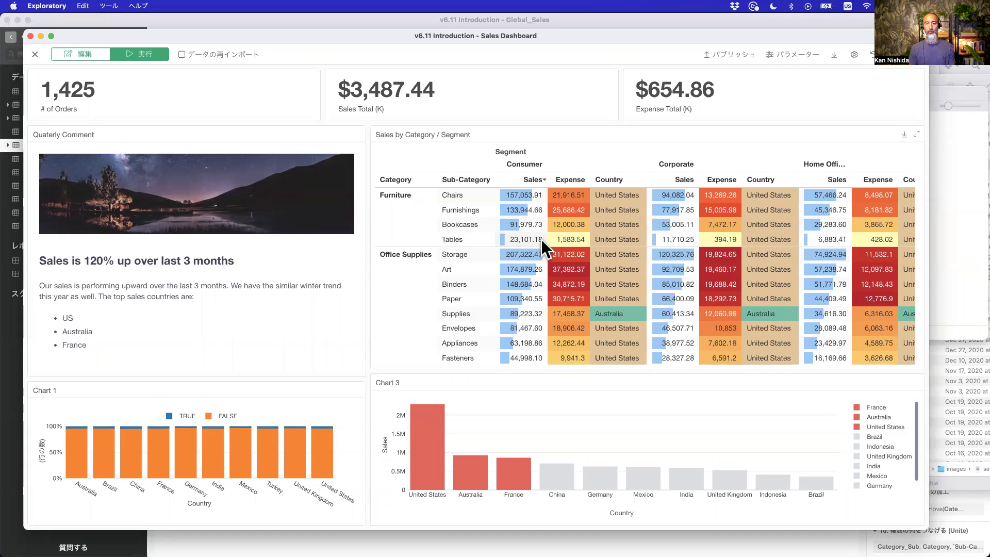
Step: Inspect the data rows behind the Consumer expense of Furniture Tables in the pivot table and check the available export formats
left_click(570, 239)
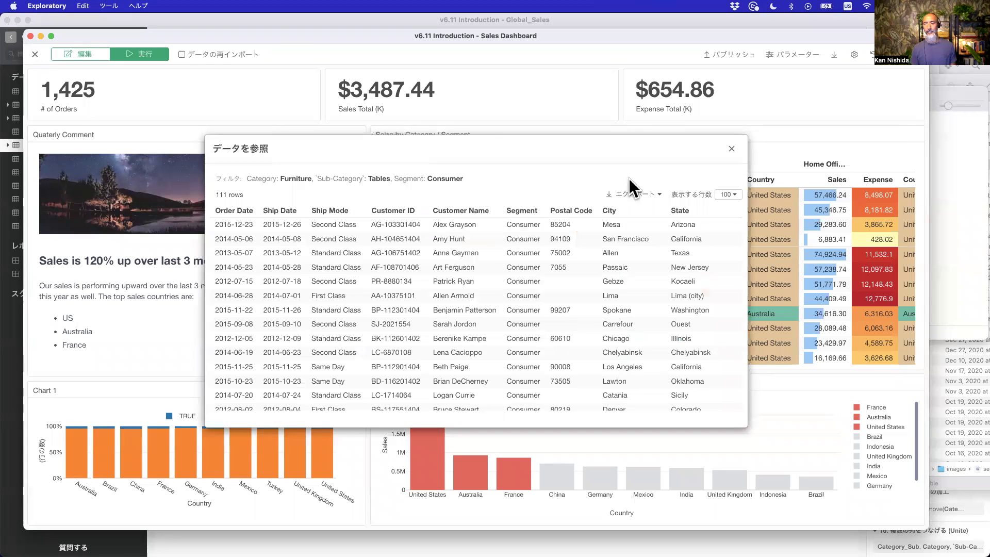
left_click_drag(494, 149, 466, 158)
scroll(400, 301, "down", 10)
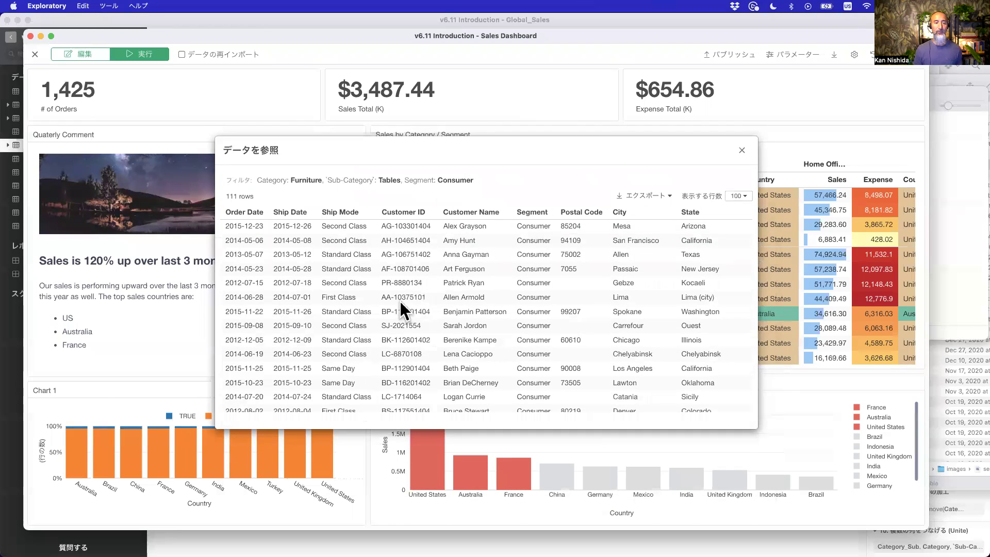
scroll(400, 301, "up", 10)
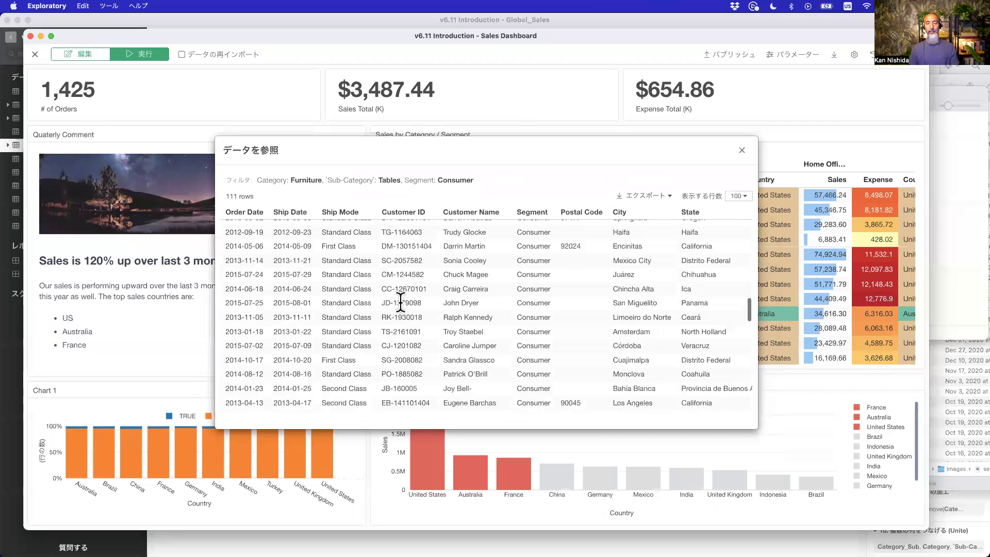
left_click(665, 196)
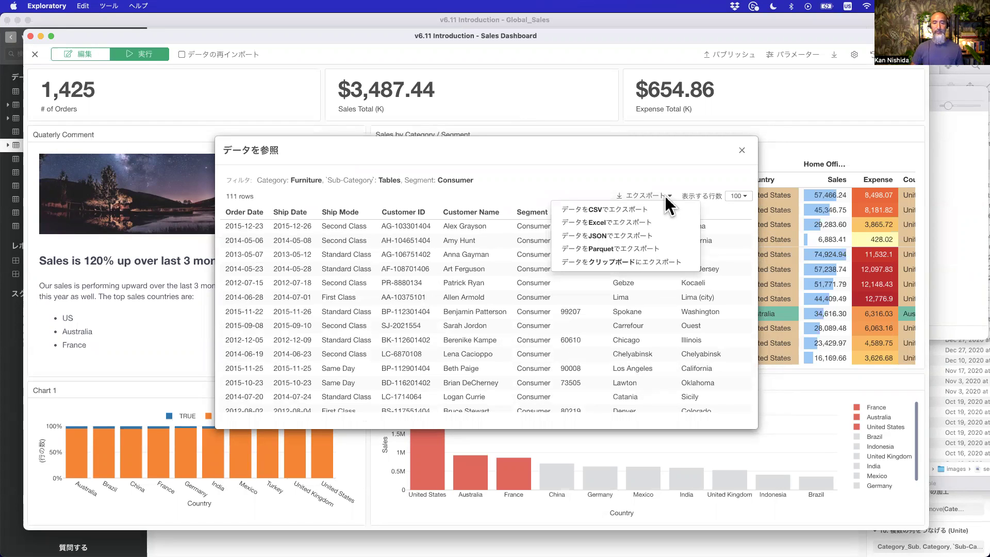
left_click(610, 178)
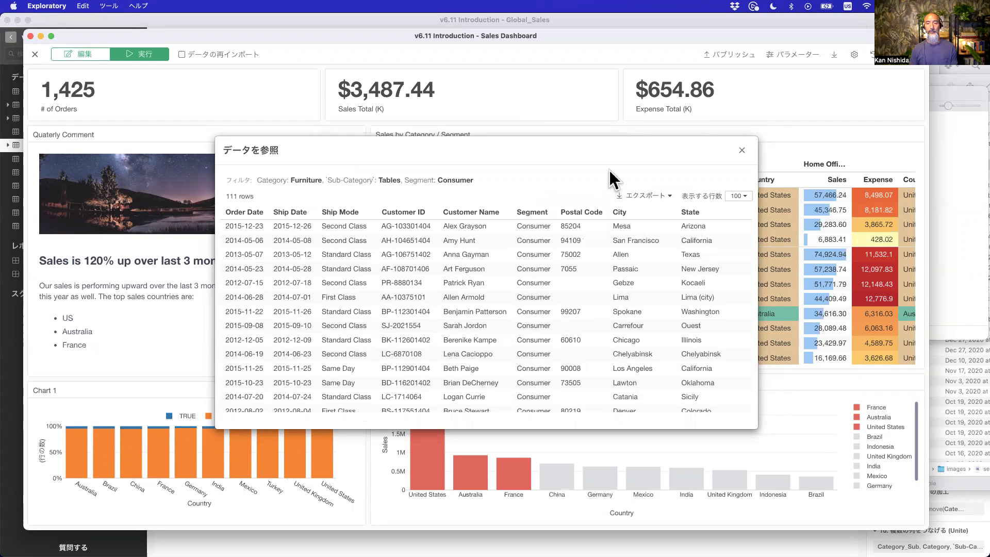
left_click(741, 150)
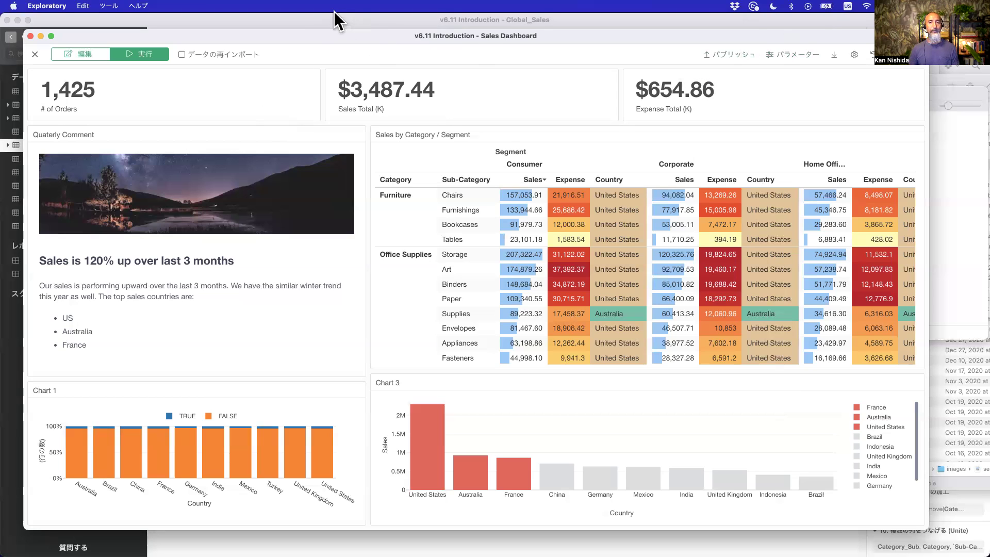
Step: Close the Sales Dashboard window and preview the charts of the Global_Sales data frame
key("super+w")
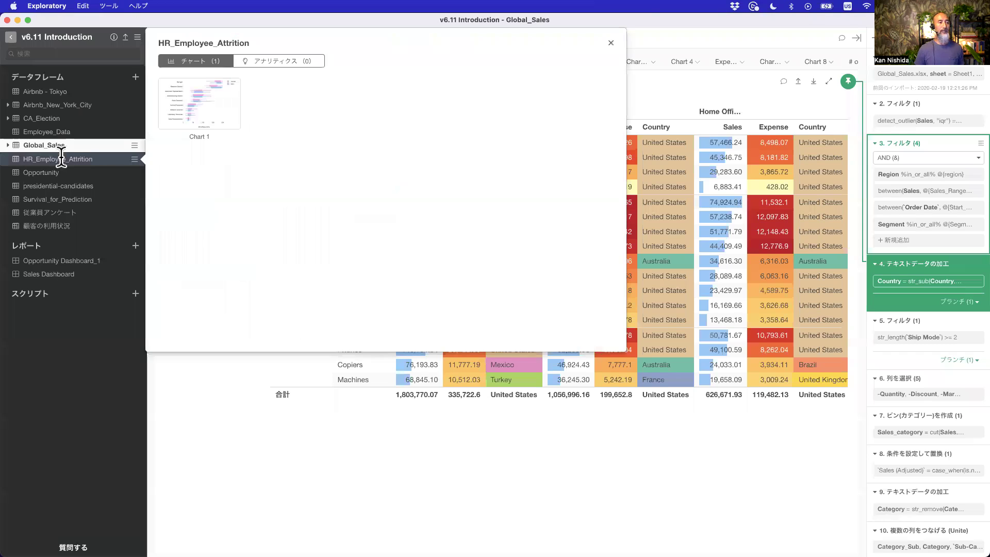
mouse_move(75, 141)
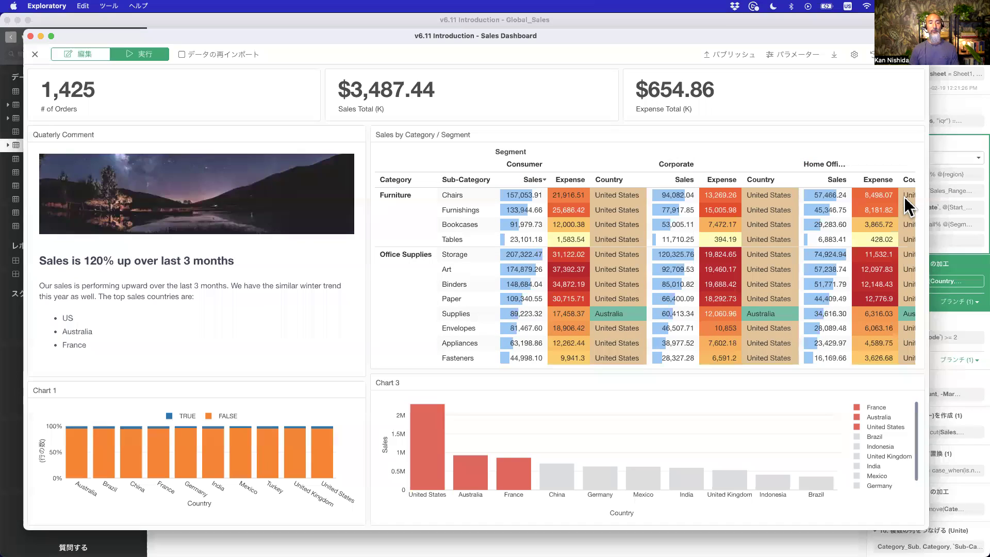
Step: Filter the Region parameter's values by "asia", select all matching regions from Central Asia to Western Asia, and rerun the dashboard
left_click(793, 58)
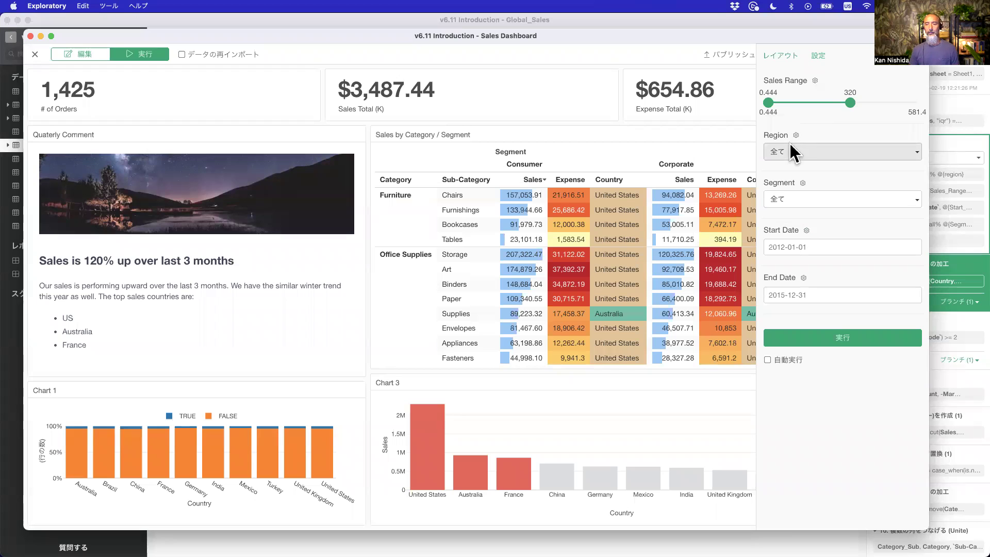
left_click(838, 151)
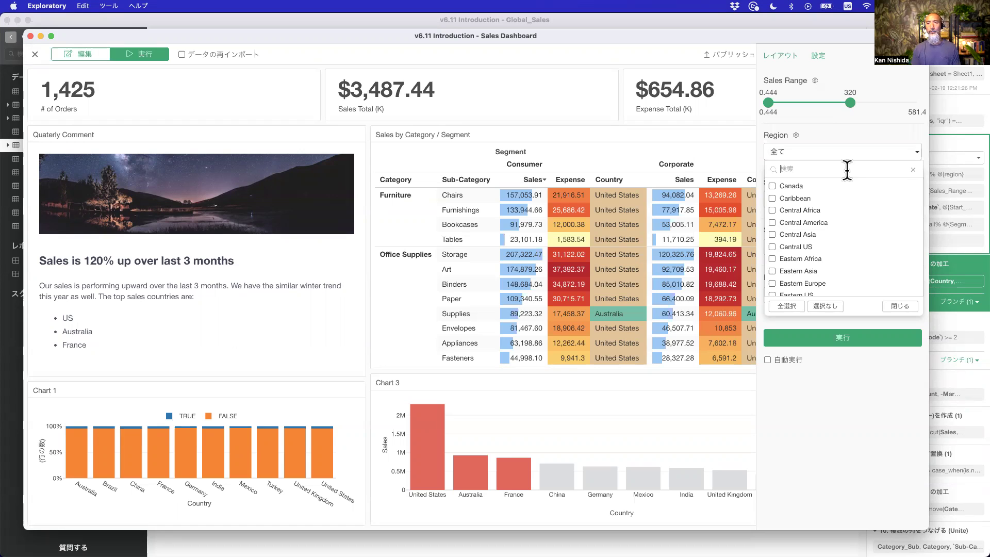
type("asia")
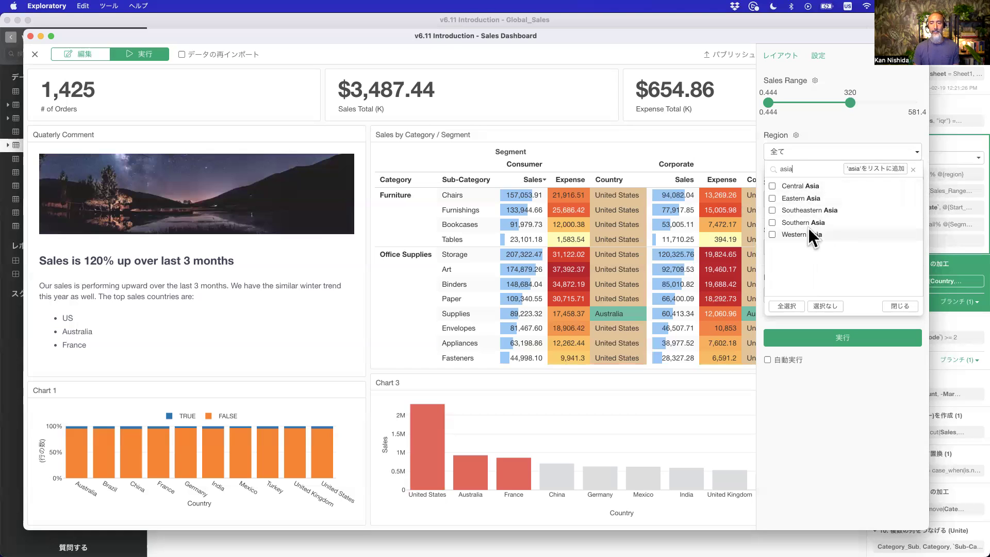
left_click(780, 306)
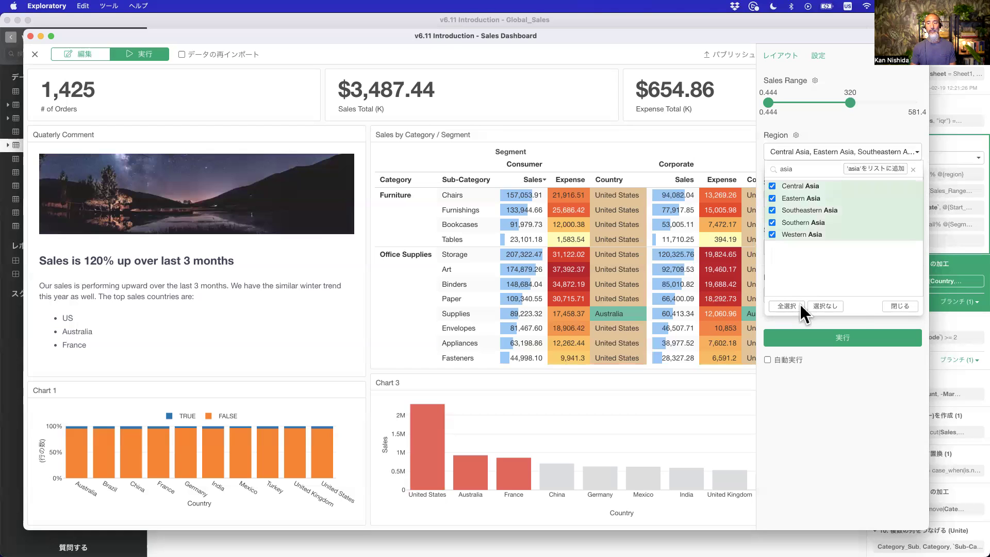
left_click(897, 306)
left_click(837, 336)
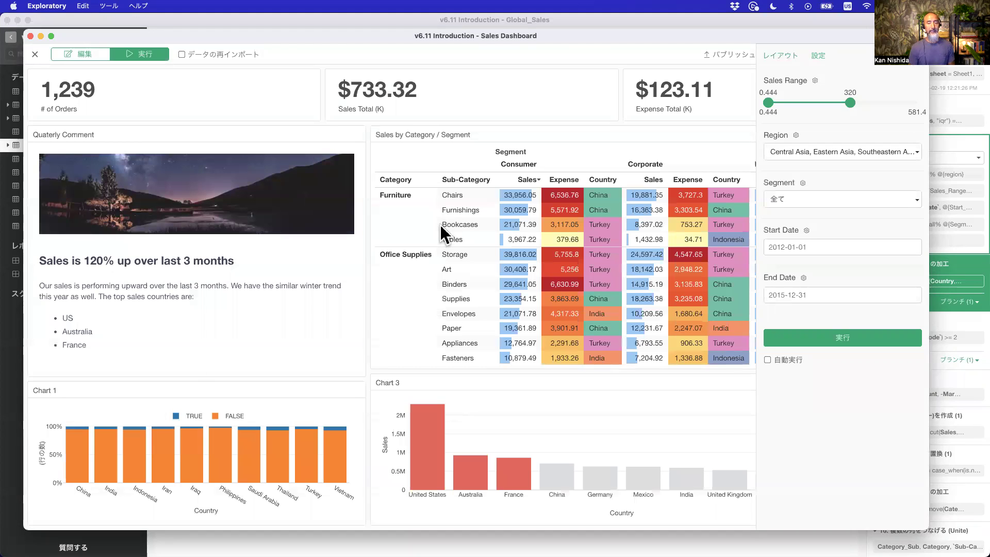
Step: Review the value choices of the Region and Segment parameters and open the Segment parameter's settings
left_click(836, 150)
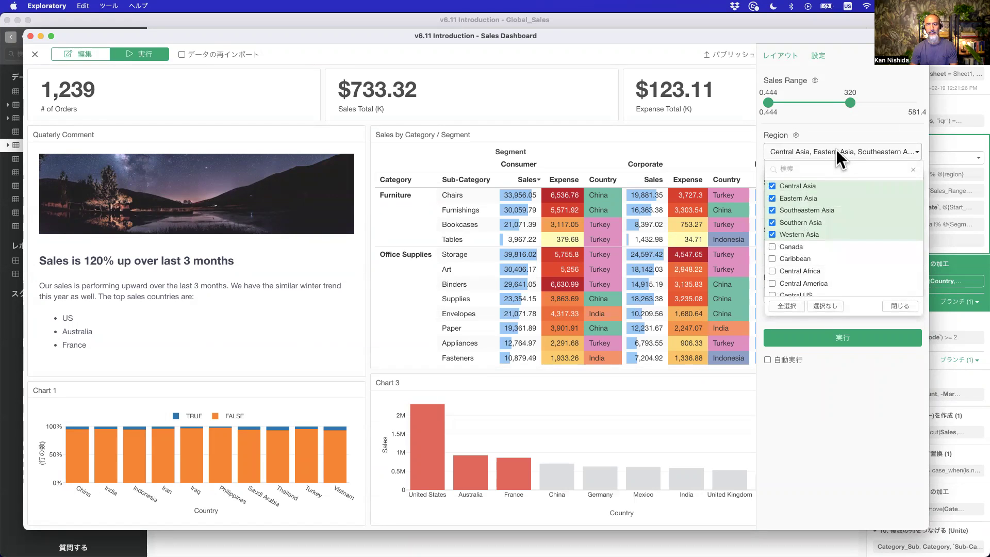
left_click(836, 151)
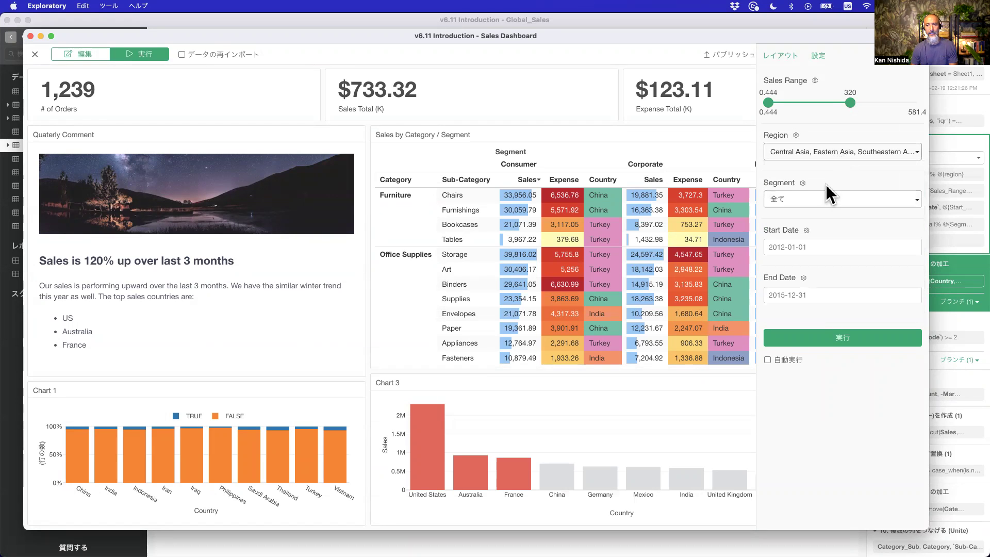
left_click(815, 200)
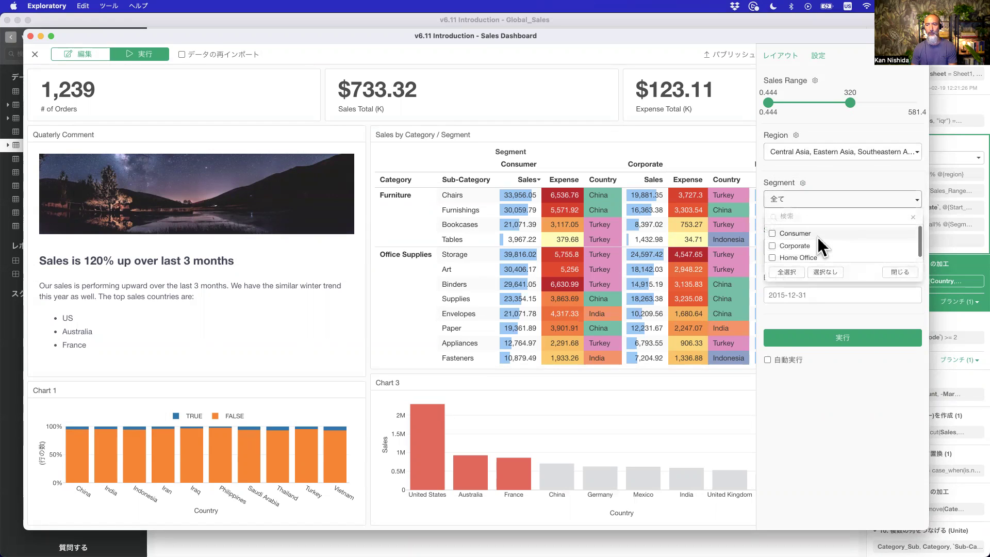
left_click(844, 182)
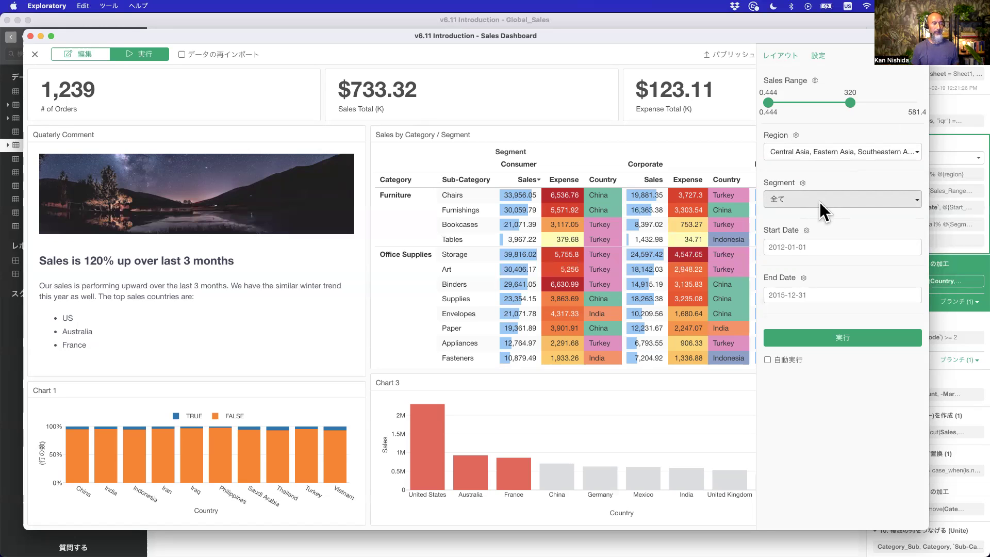
left_click(802, 182)
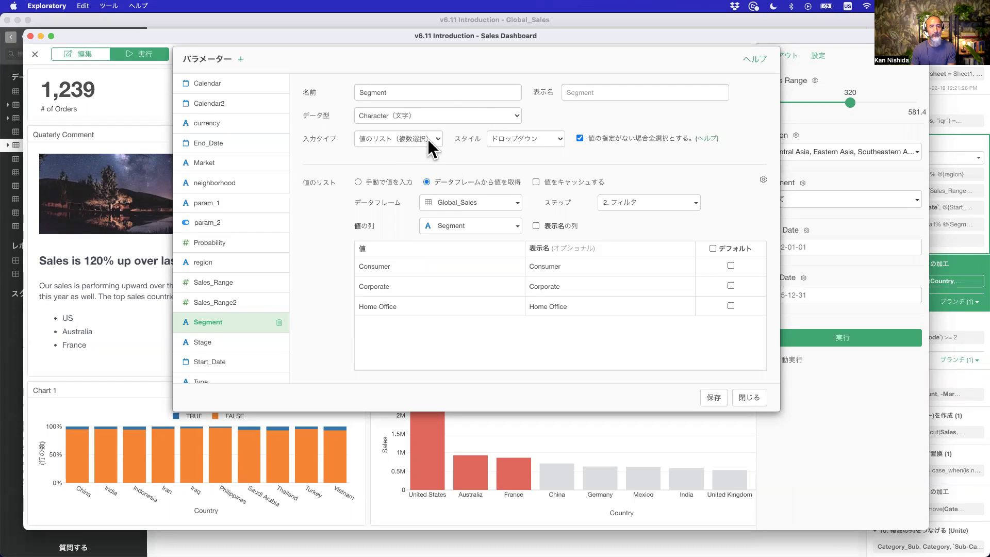
Step: Set the Segment parameter's style to リスト, save it, and compare it with the Region parameter's dropdown on the dashboard
left_click(531, 140)
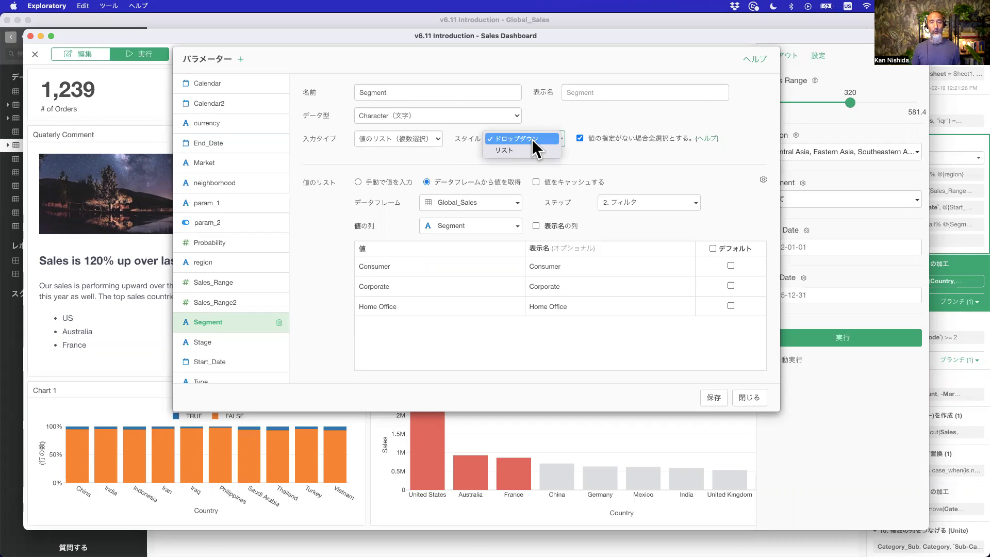
left_click(528, 150)
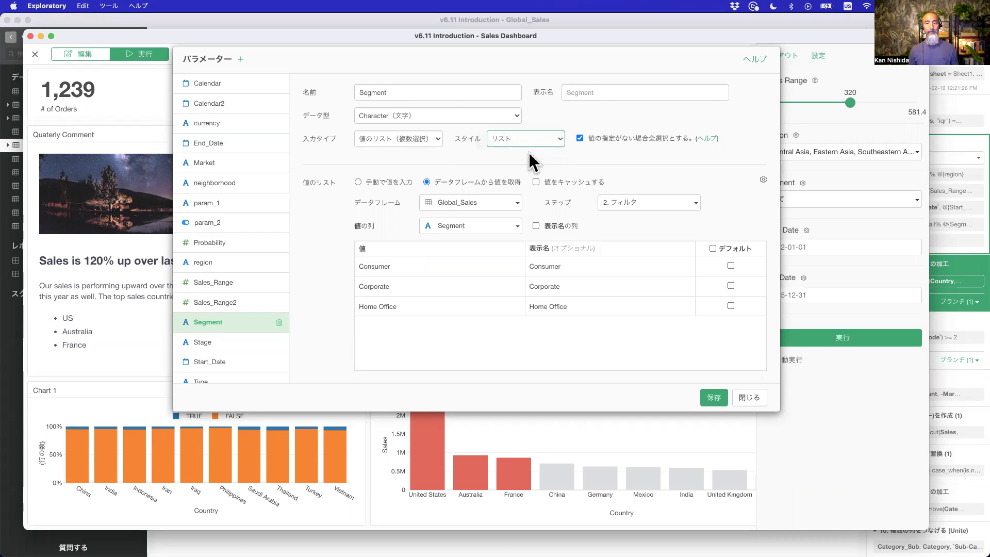
left_click(715, 401)
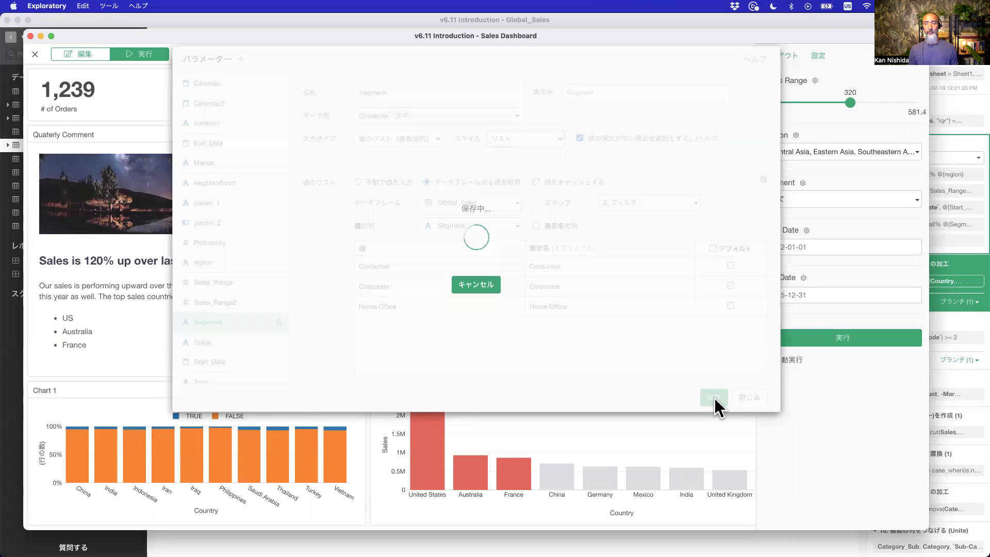
left_click(748, 398)
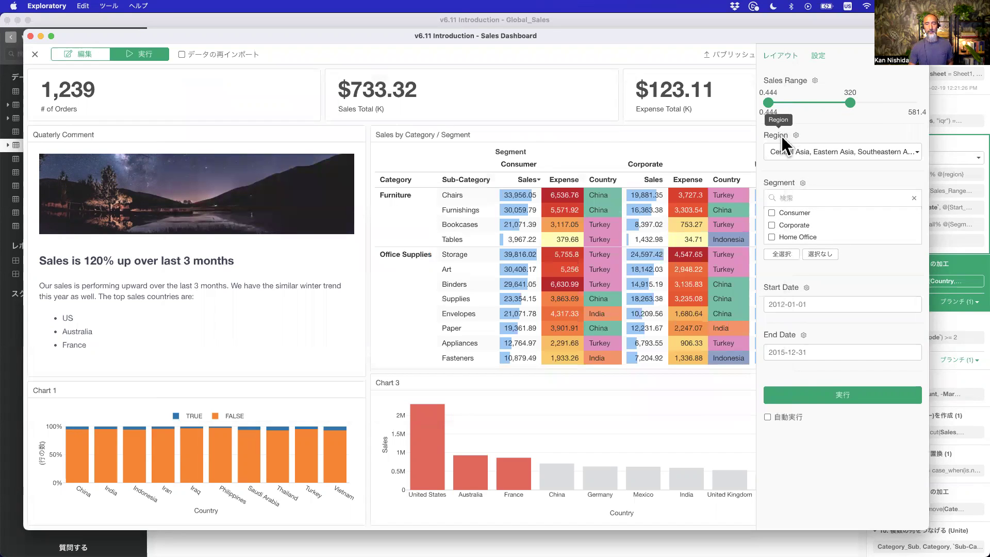
left_click(817, 149)
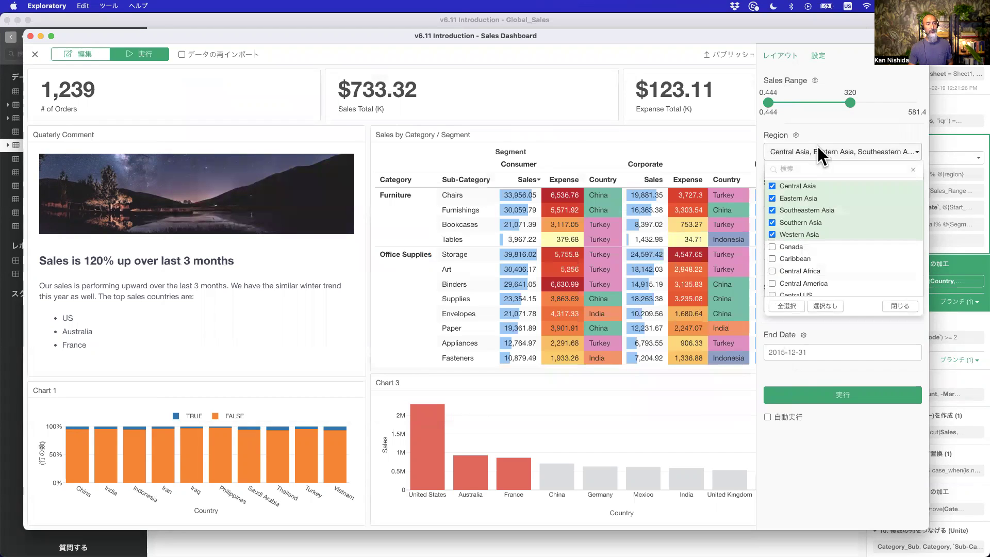
left_click(817, 148)
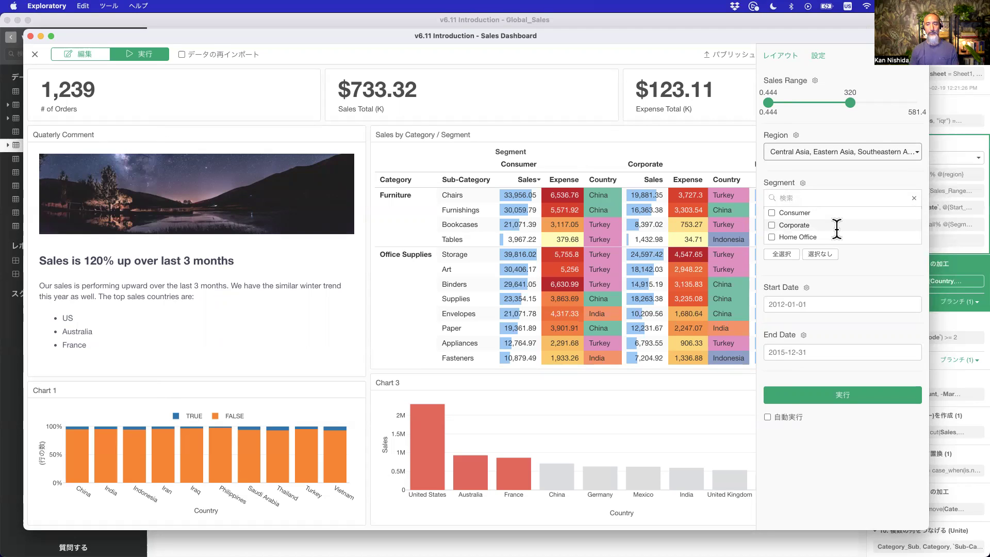
Step: Select every Segment value except Consumer and rerun the dashboard
left_click(778, 251)
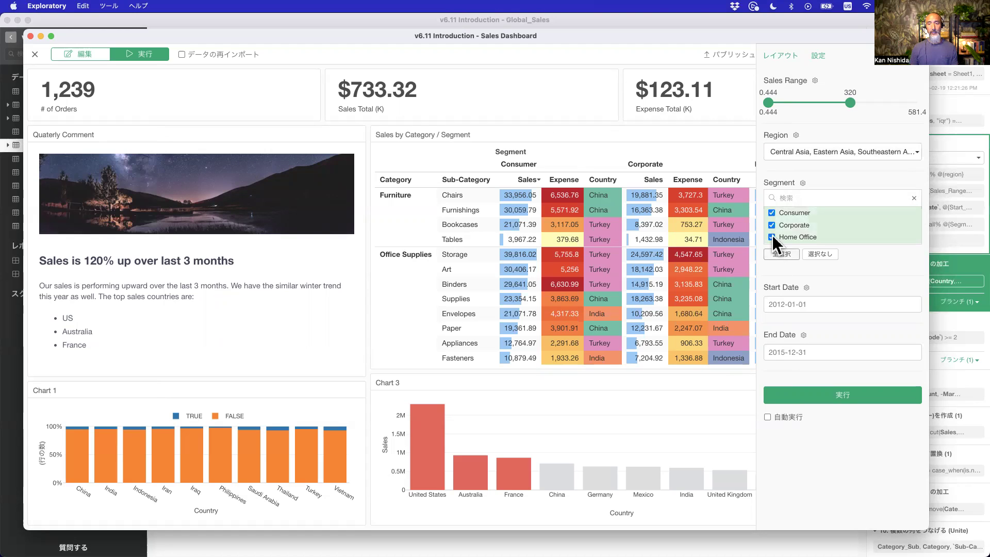
left_click(771, 213)
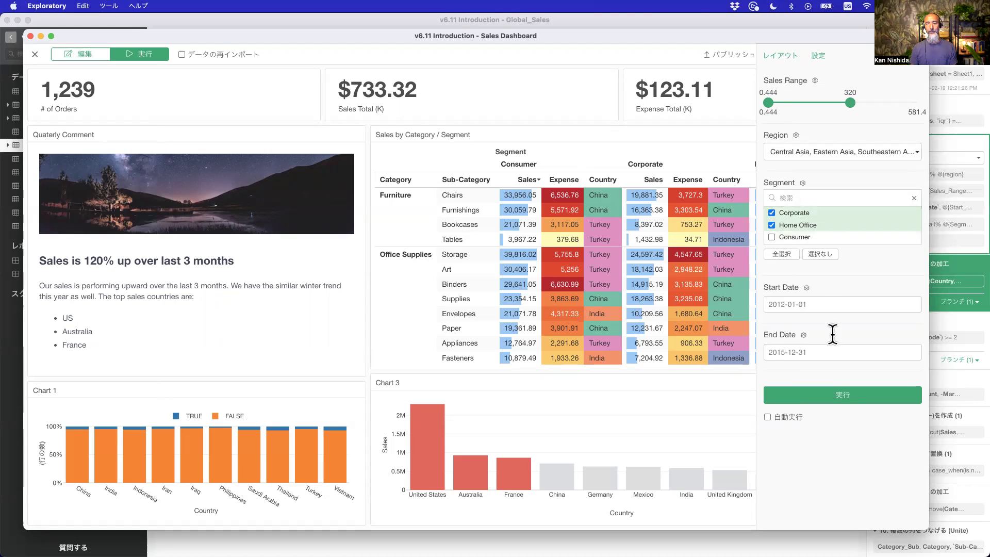
left_click(849, 396)
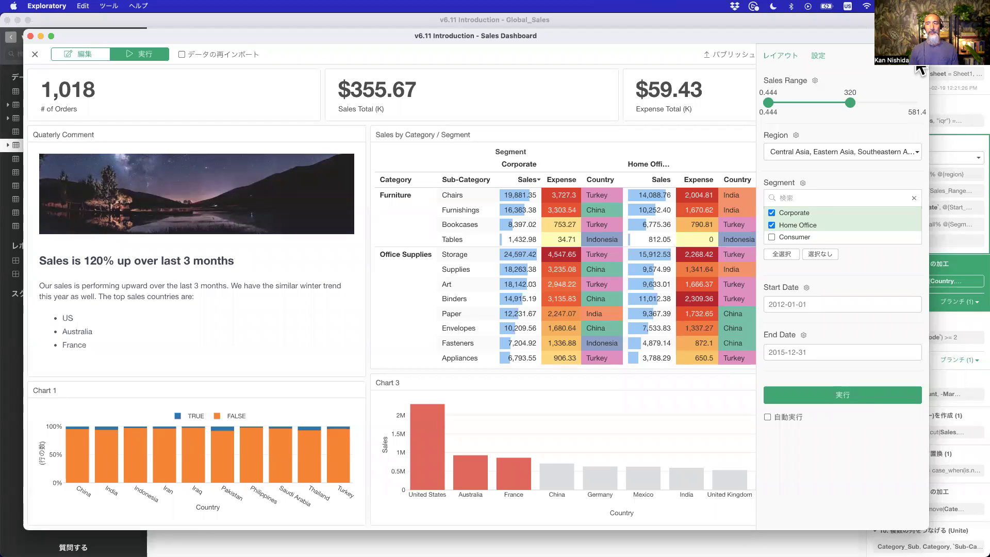
Step: Close the Sales Dashboard and switch to the Keynote presentation Exploratory-v6_11-Introduction-jp
key("super+Tab")
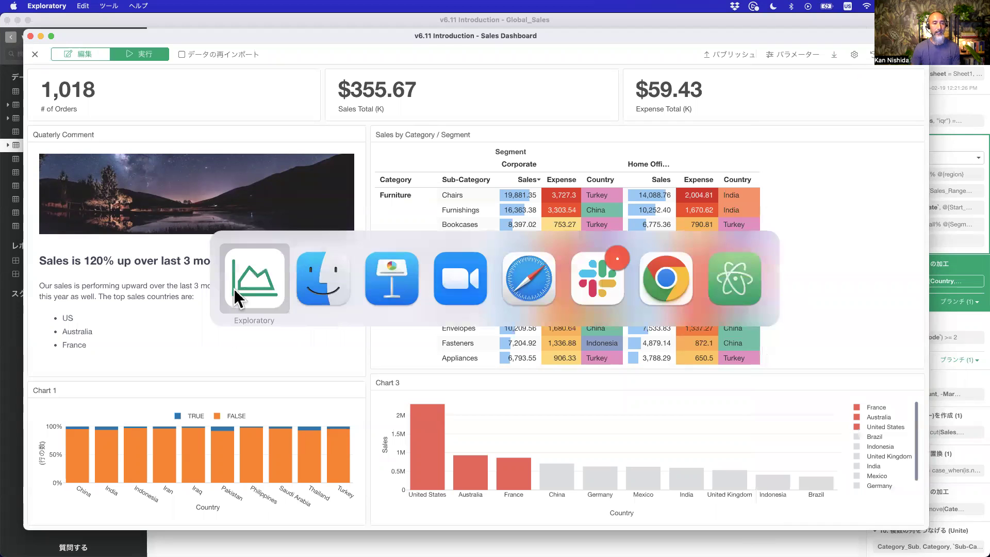
left_click(35, 51)
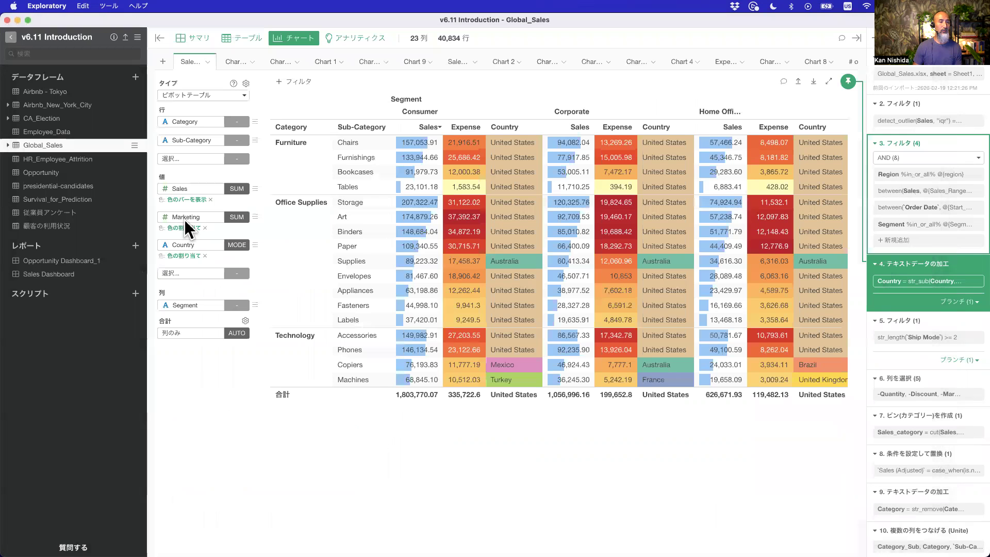
key("super+Tab")
left_click(406, 273)
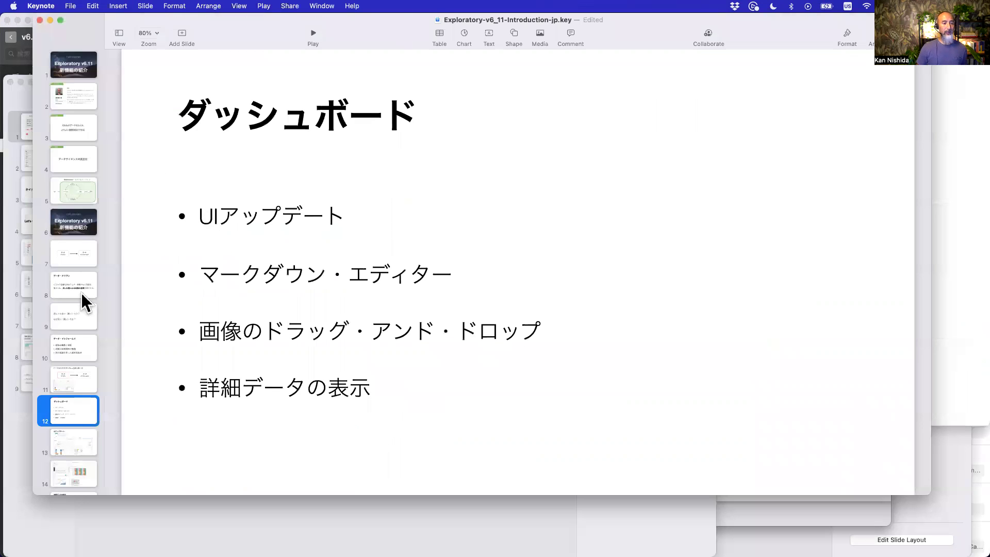
Step: Start the slideshow from slide 19 about the time needed to create dashboards
scroll(70, 310, "down", 5)
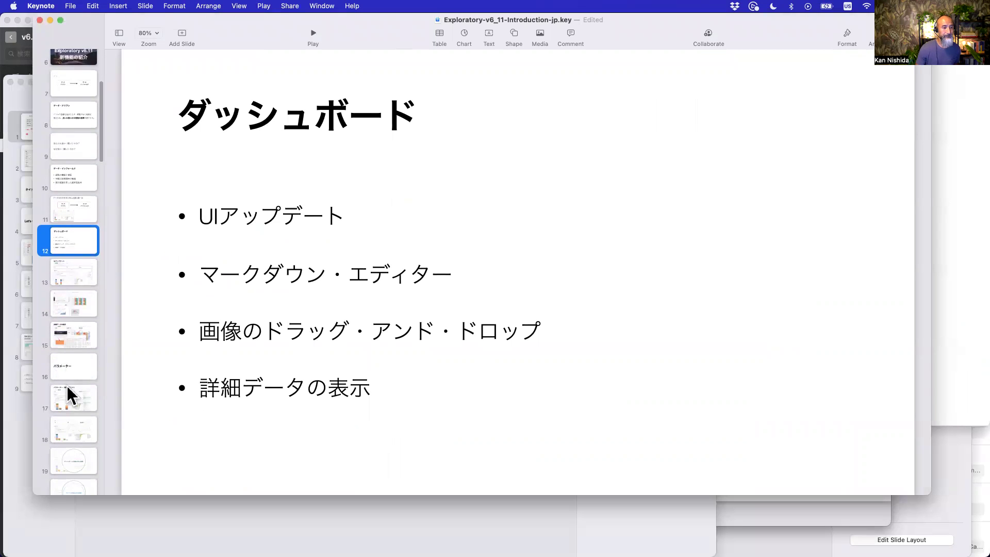
scroll(66, 407, "down", 2)
left_click(71, 336)
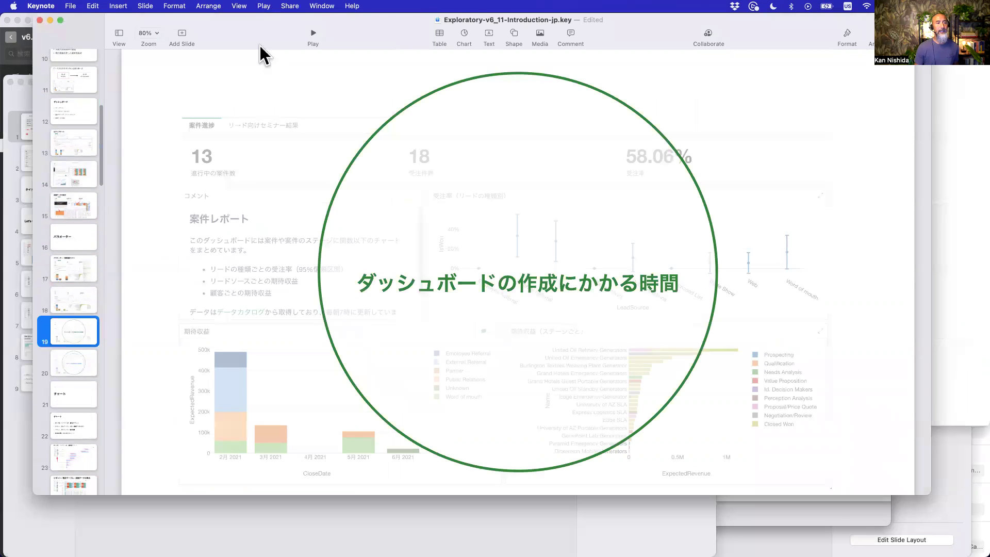
left_click(311, 35)
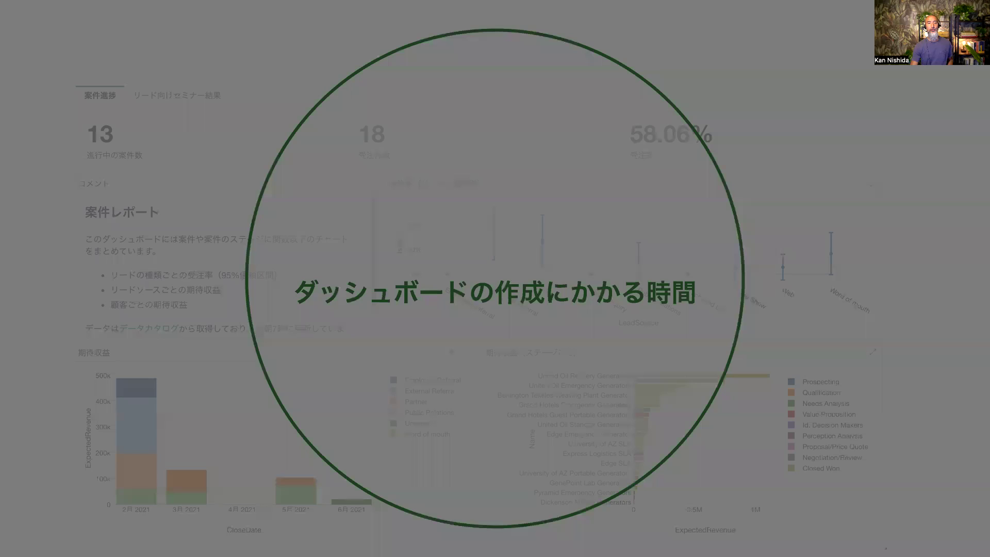
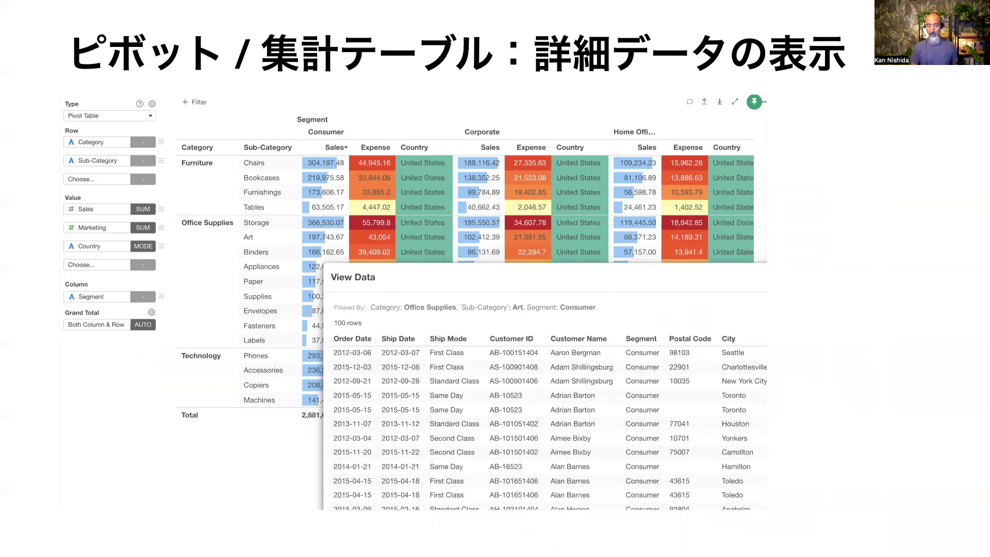
Step: Present the detail-data slides for pivot tables and maps through to the color sort order slide, and end the slideshow
key("Right")
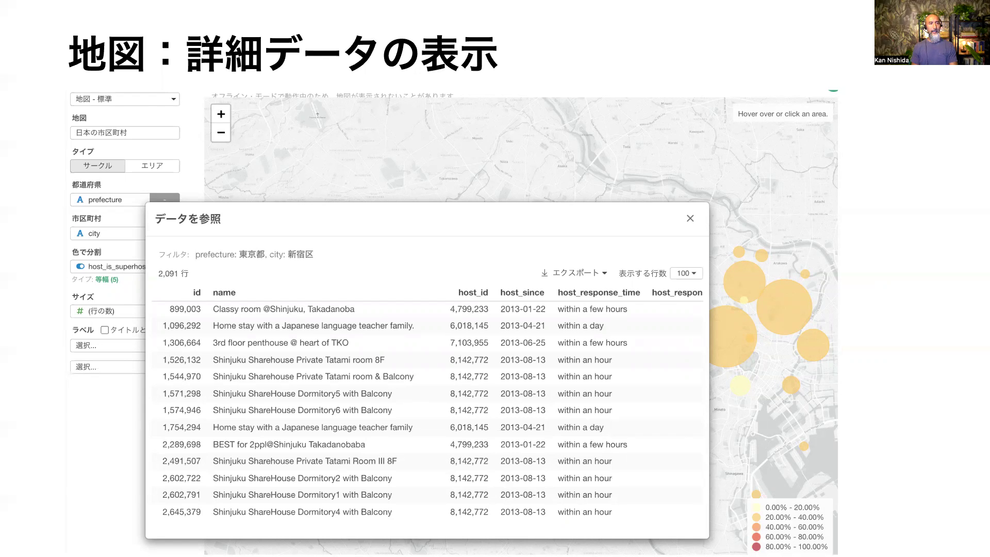
key("Right")
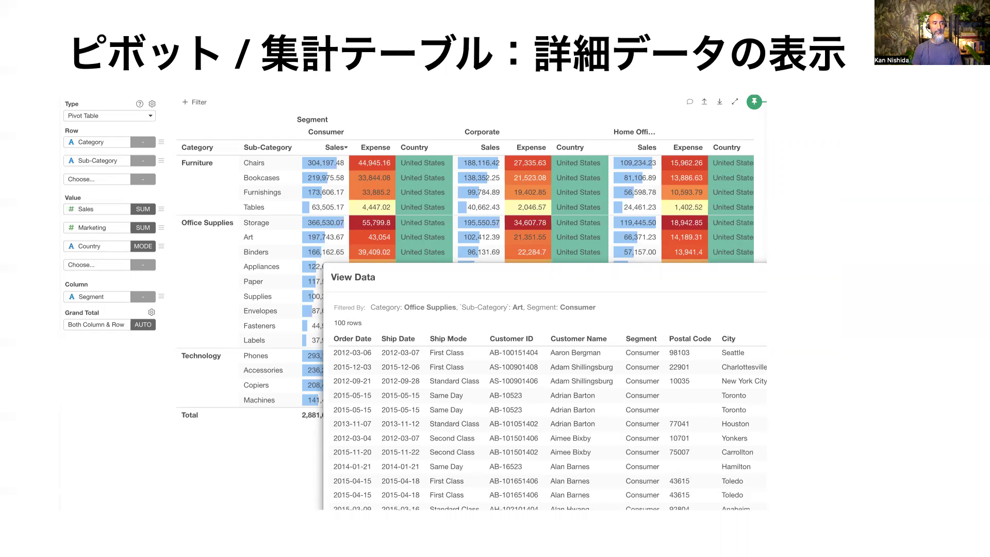
key("Right")
key("Right")
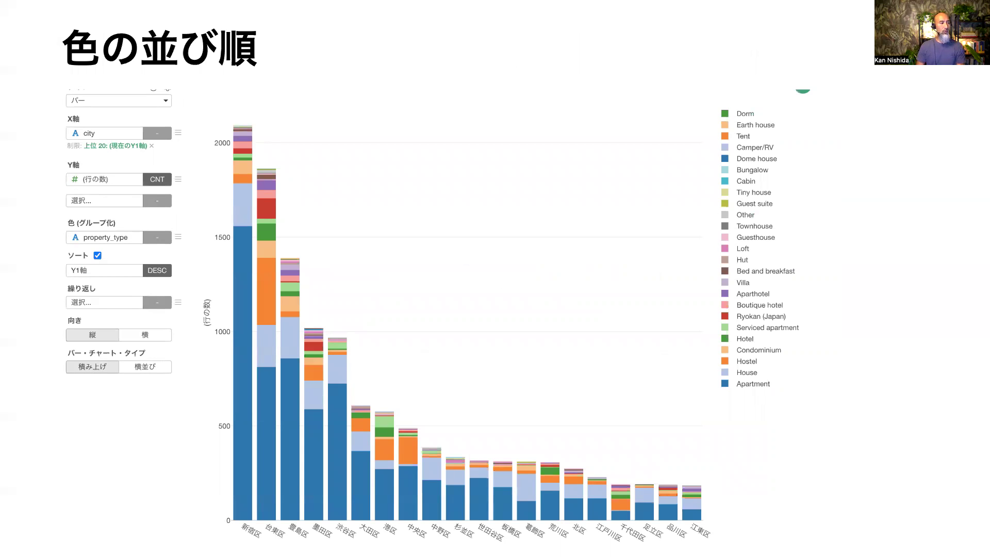
key("Escape")
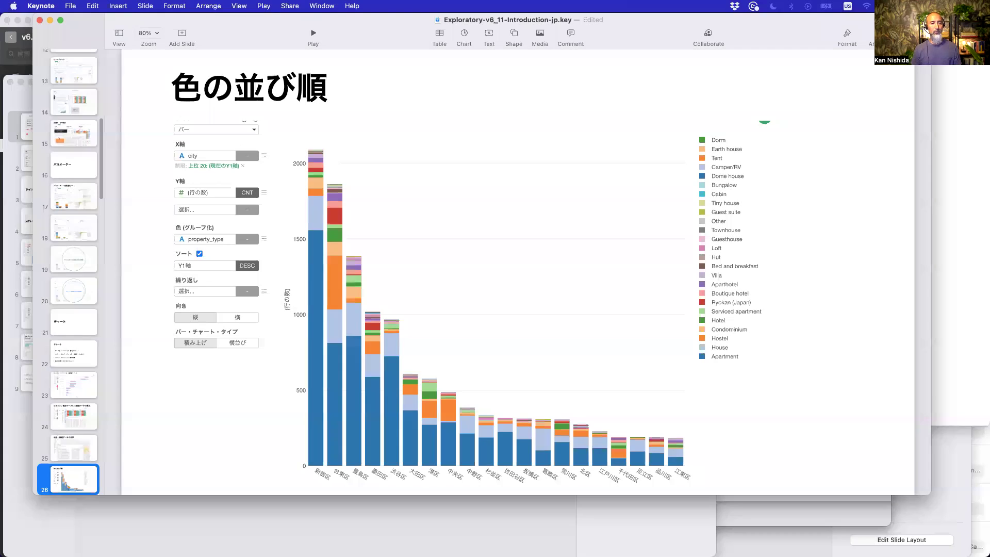
Step: Switch to Exploratory and open Chart 2 of the Airbnb - Tokyo data frame
key("super+Tab")
left_click(317, 279)
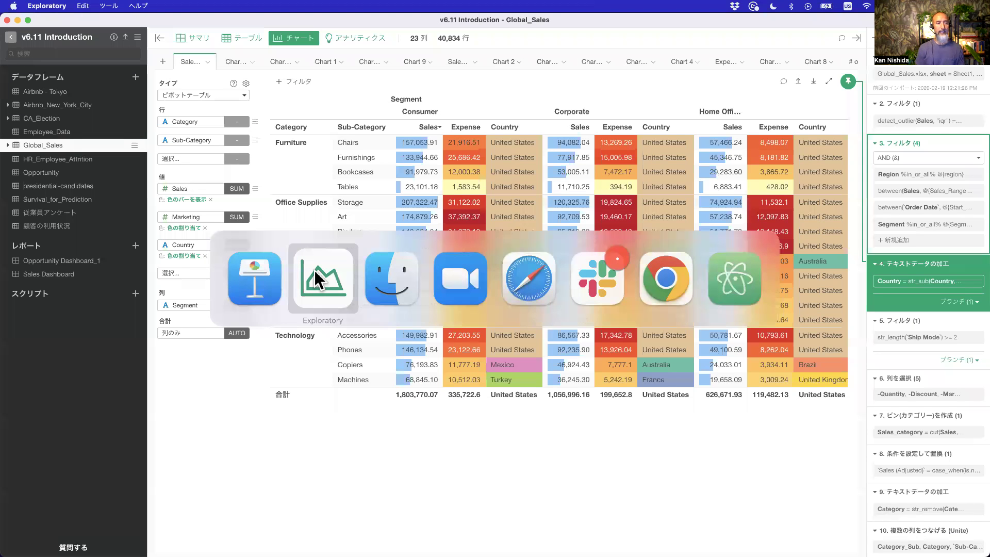
left_click(51, 93)
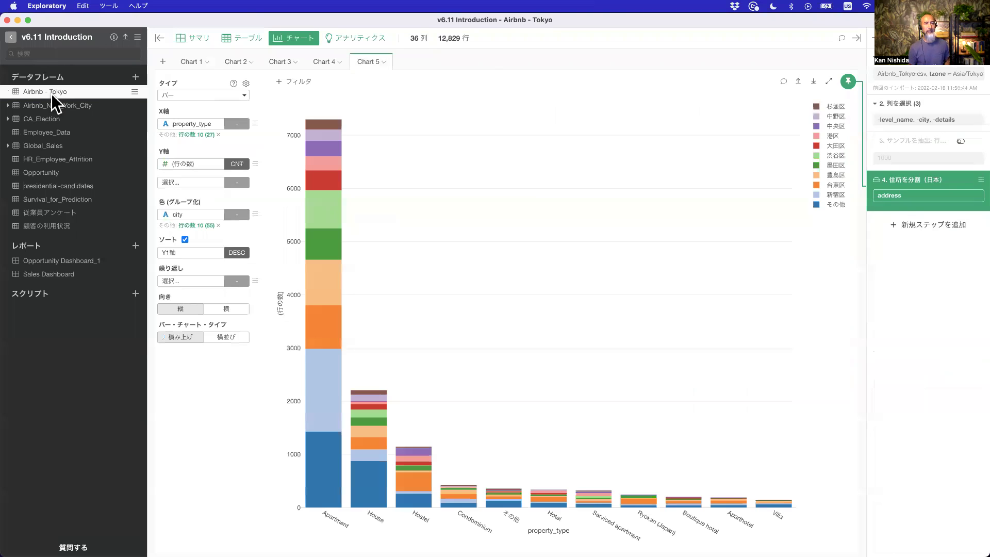
left_click(229, 62)
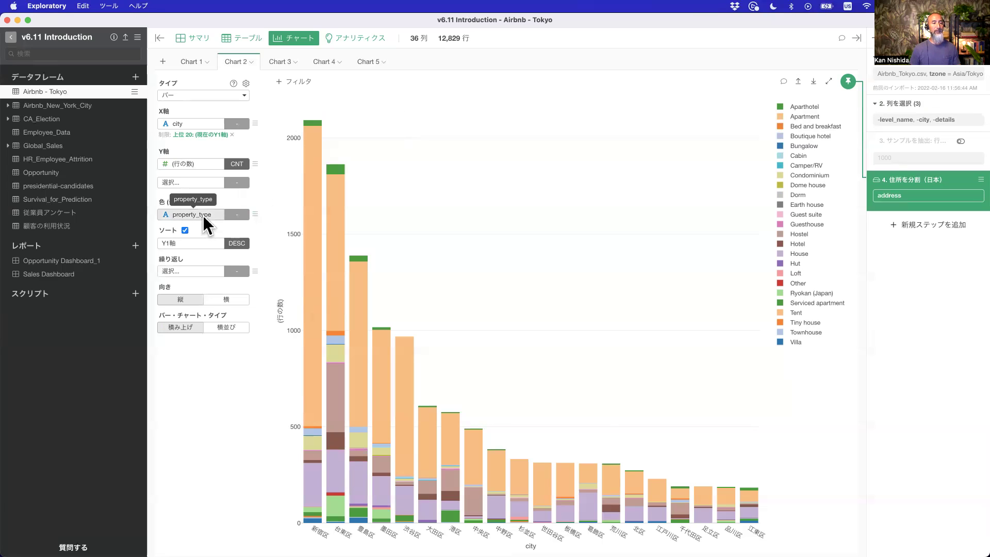
Step: Sort the bar chart's property_type color groups by Y軸の値順 (降順) in the color and group settings and apply it
left_click(256, 214)
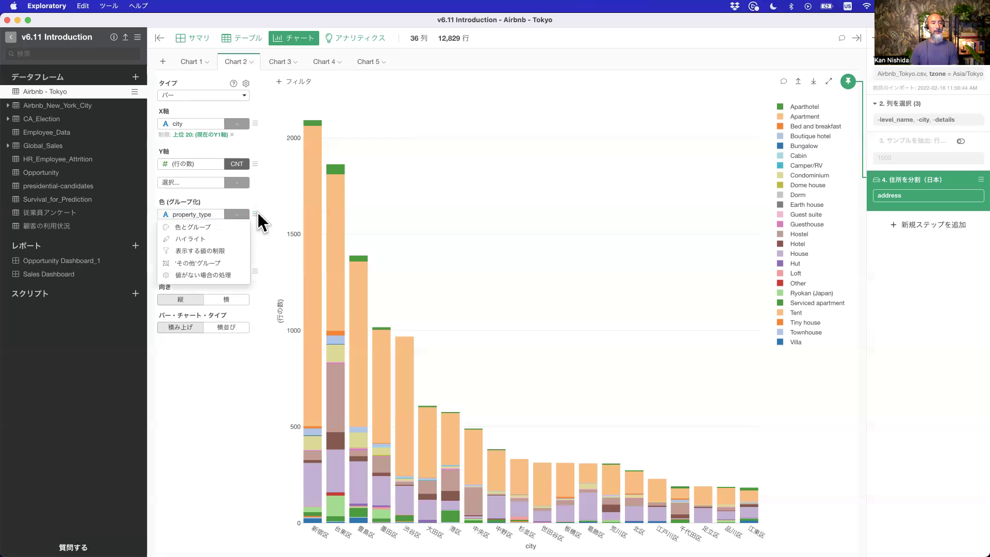
left_click(233, 227)
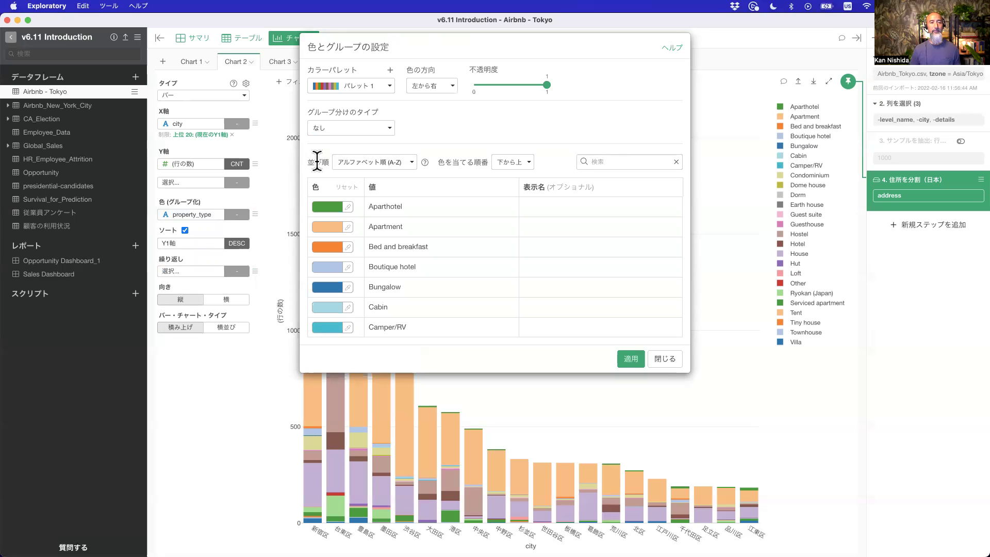
left_click(381, 163)
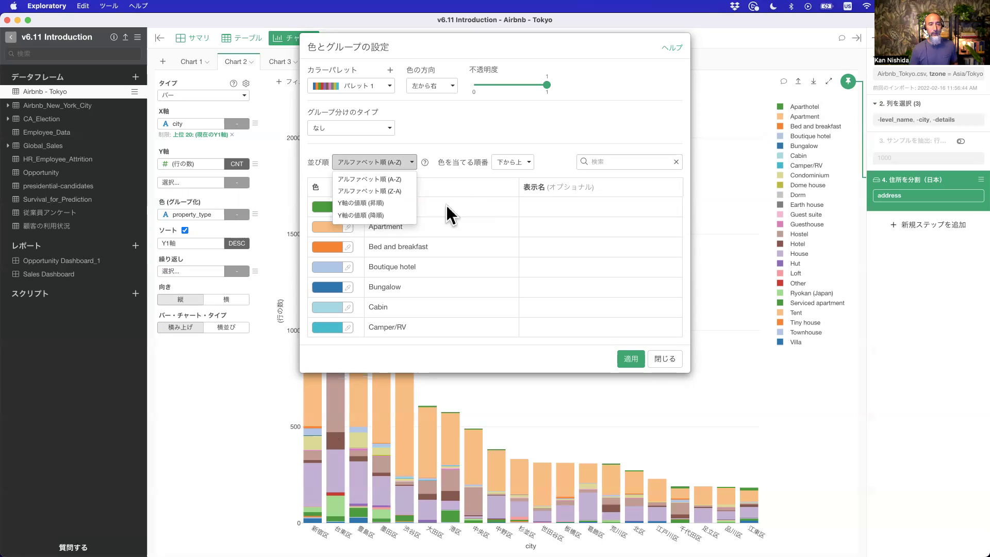
left_click(375, 216)
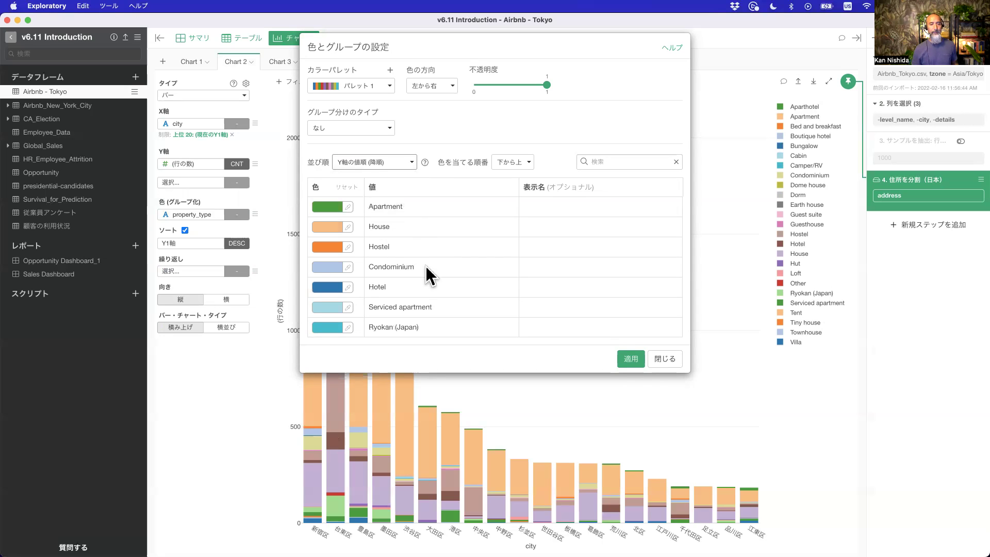
left_click(632, 360)
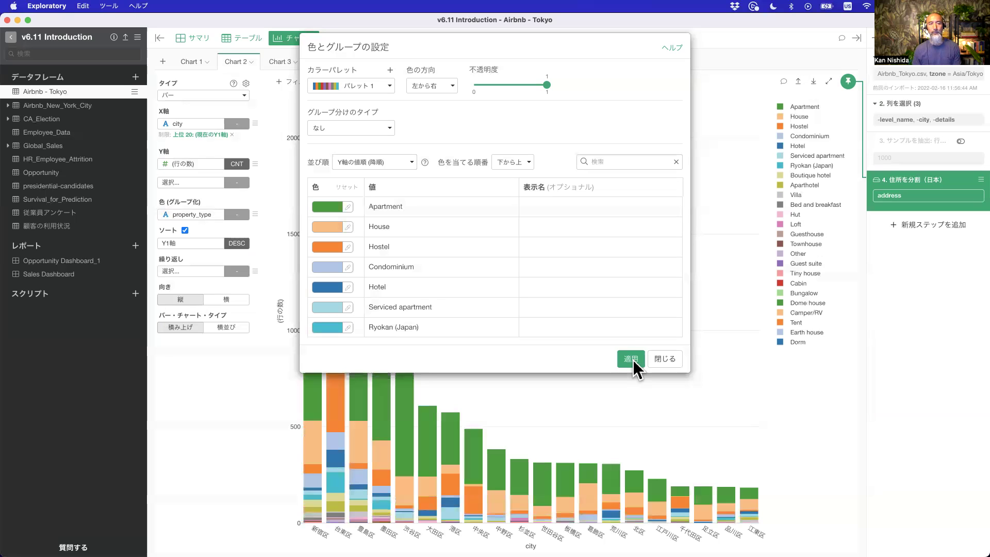
Step: Move the settings dialog off the bars, change the color group sort order to Y軸の値順 (昇順), apply it and close the dialog
left_click_drag(401, 44, 558, 47)
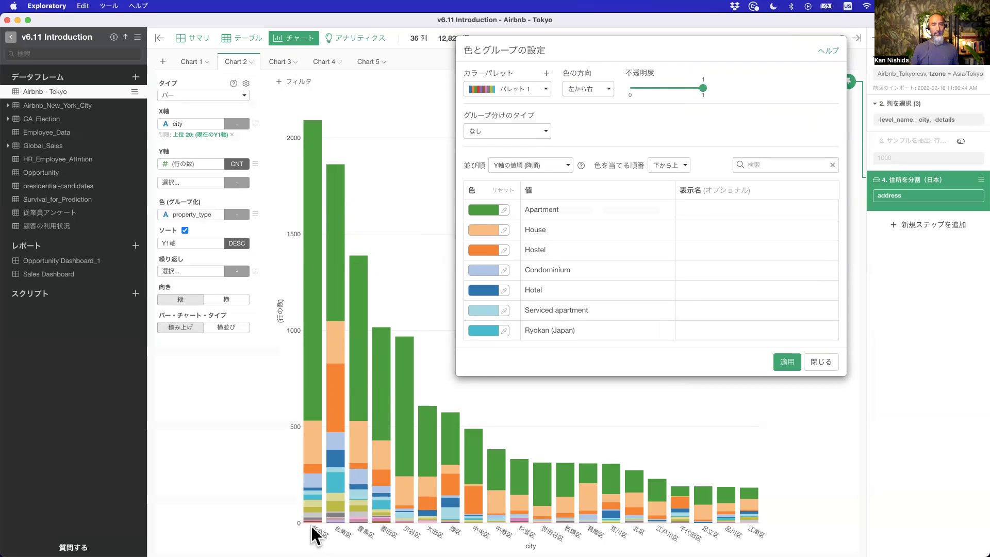
left_click(527, 169)
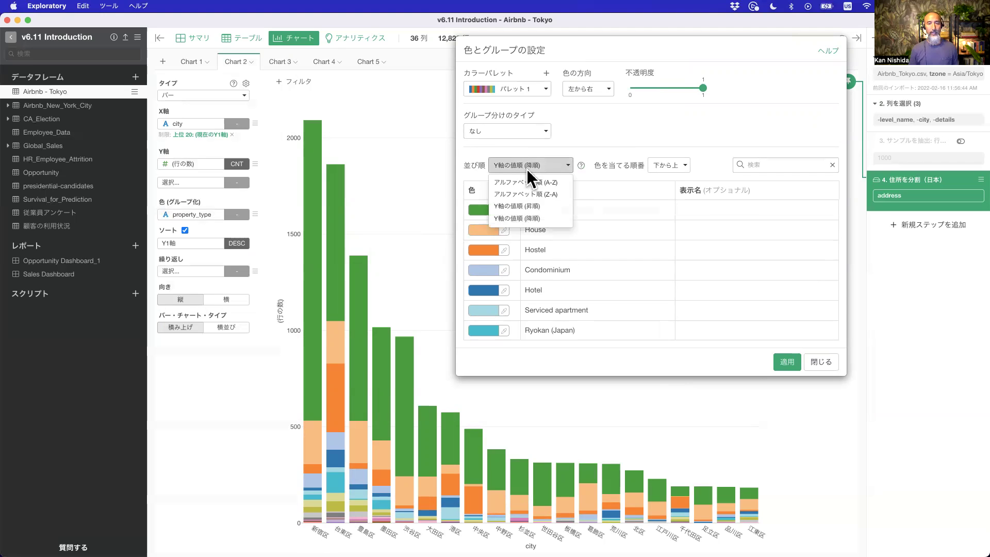
left_click(538, 204)
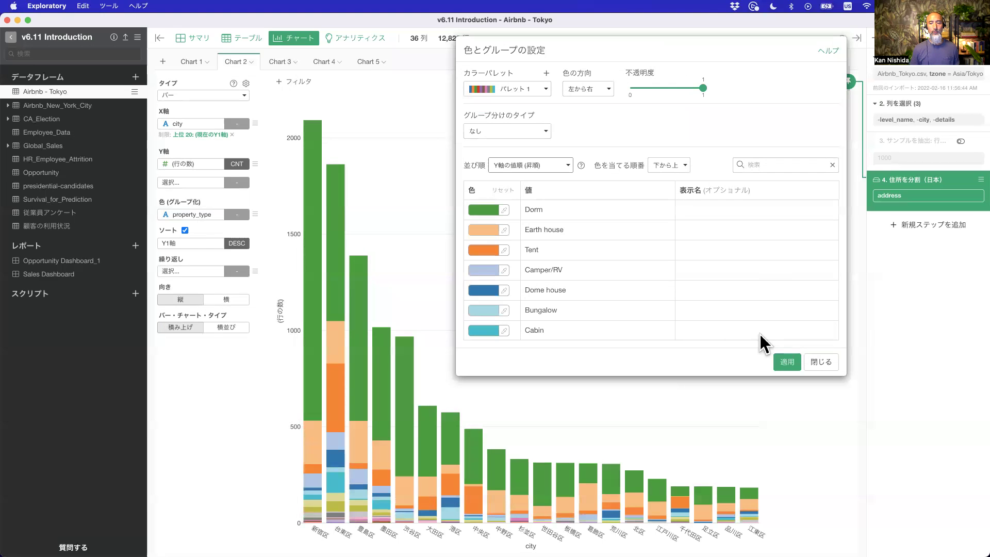
left_click(787, 362)
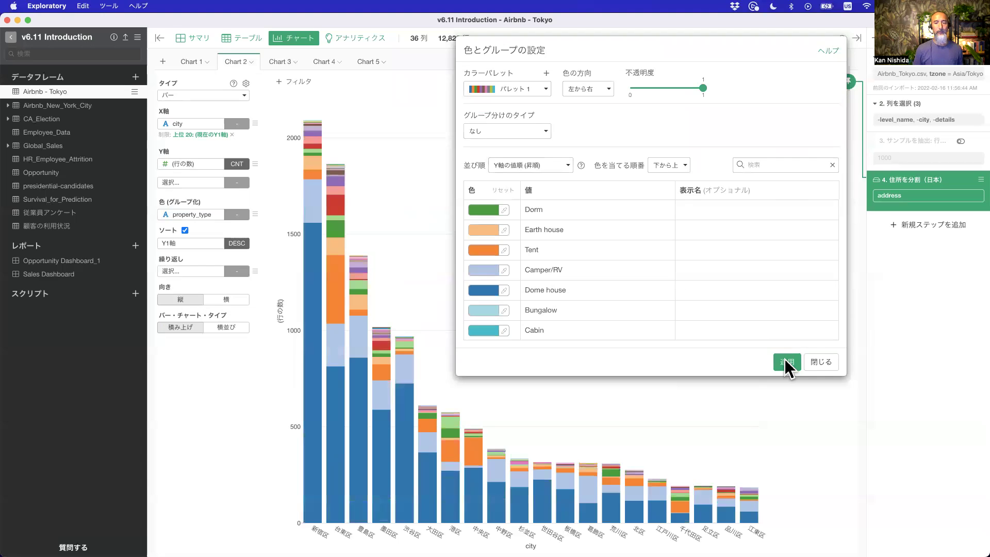
left_click(829, 363)
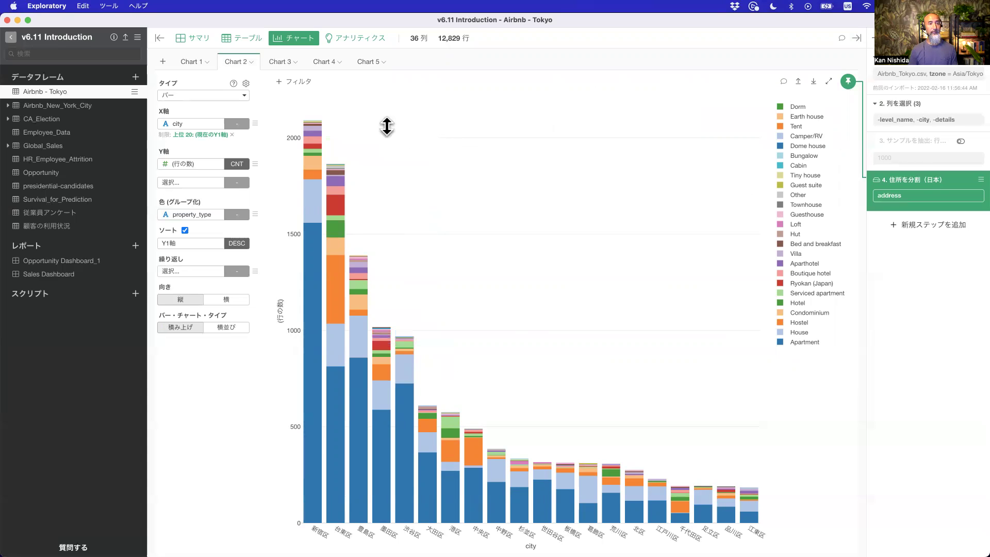
Step: Review the color order in the host_since area chart on Chart 3 and the city ring chart on Chart 4
left_click(277, 64)
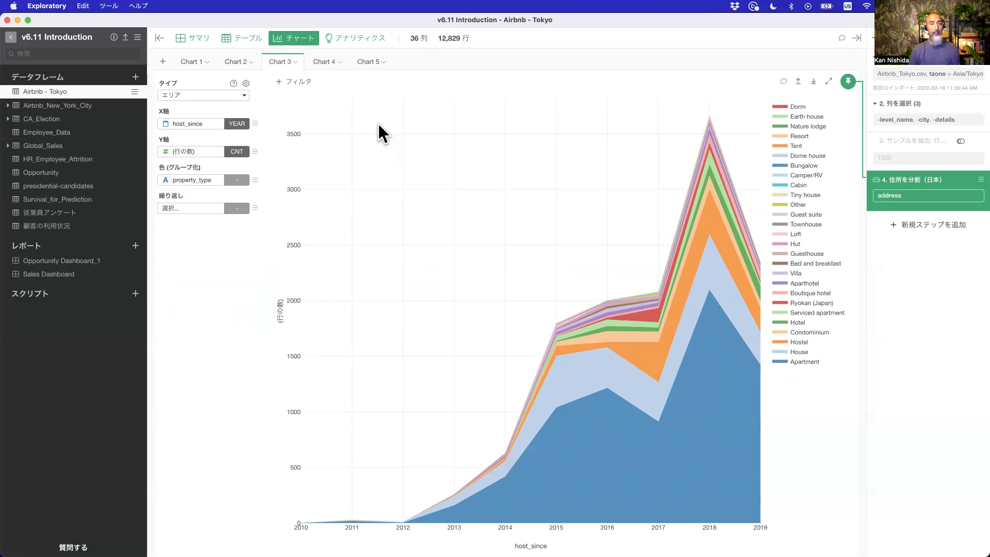
left_click(321, 61)
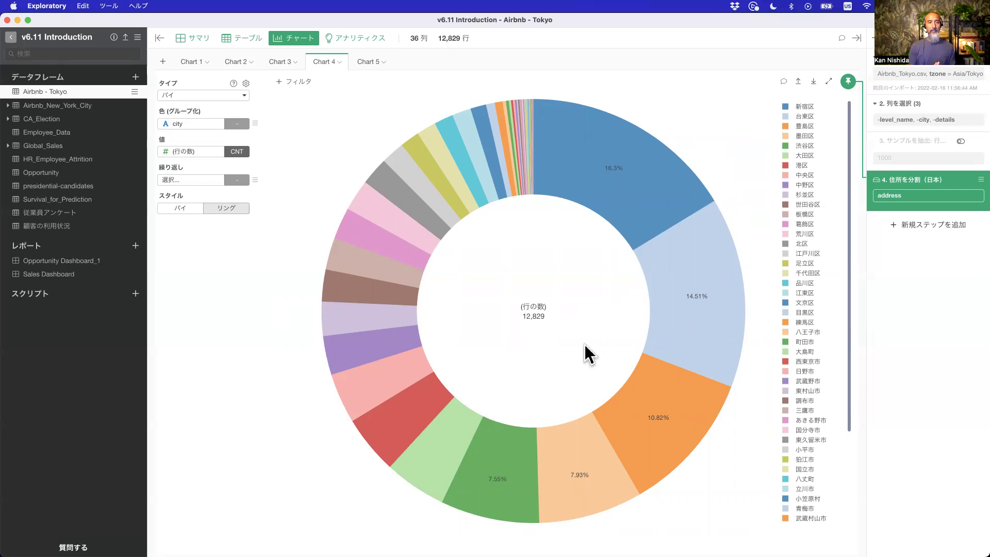
Step: Configure the その他 group for city in the Chart 4 ring chart as 行数の多いものを残す with 10 groups, apply it and close the settings
mouse_move(234, 61)
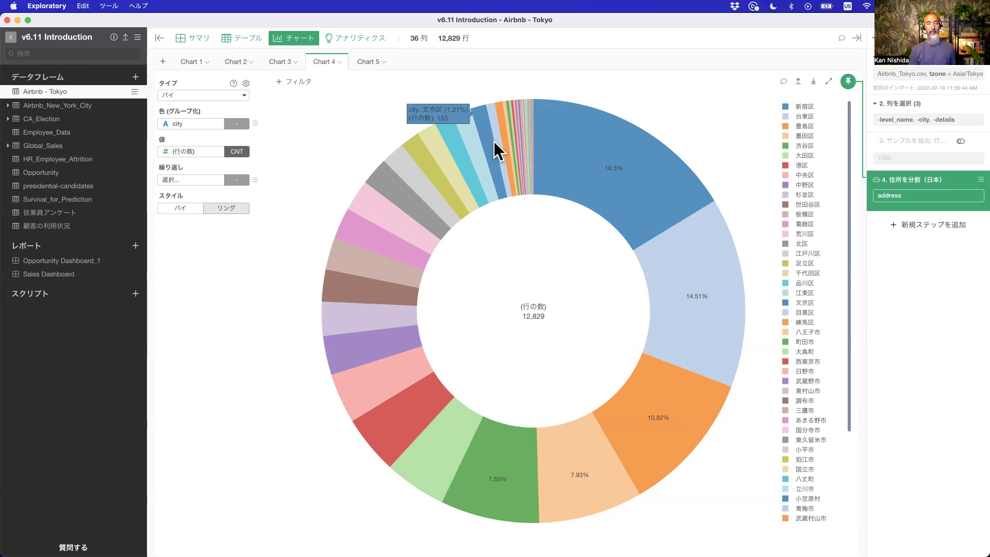
left_click(253, 122)
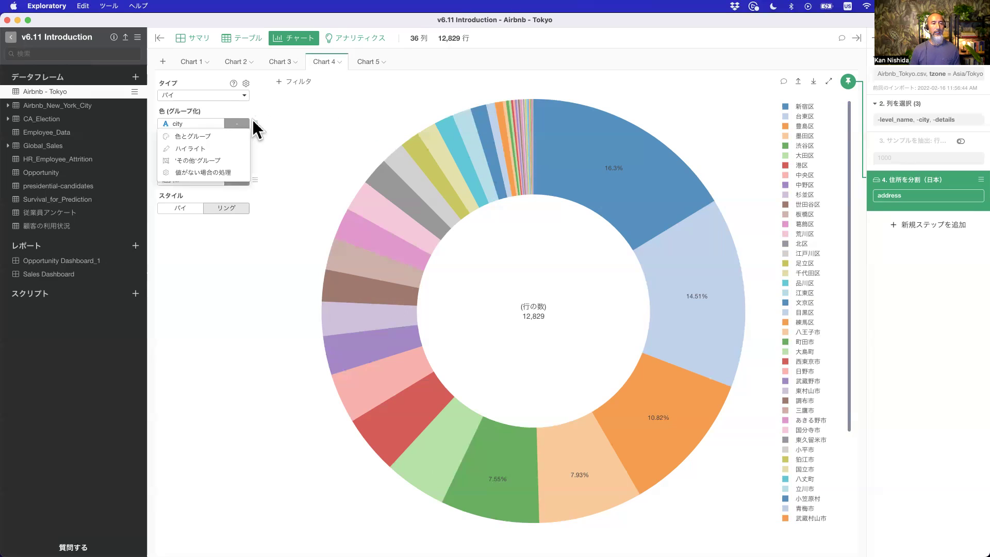
left_click(208, 161)
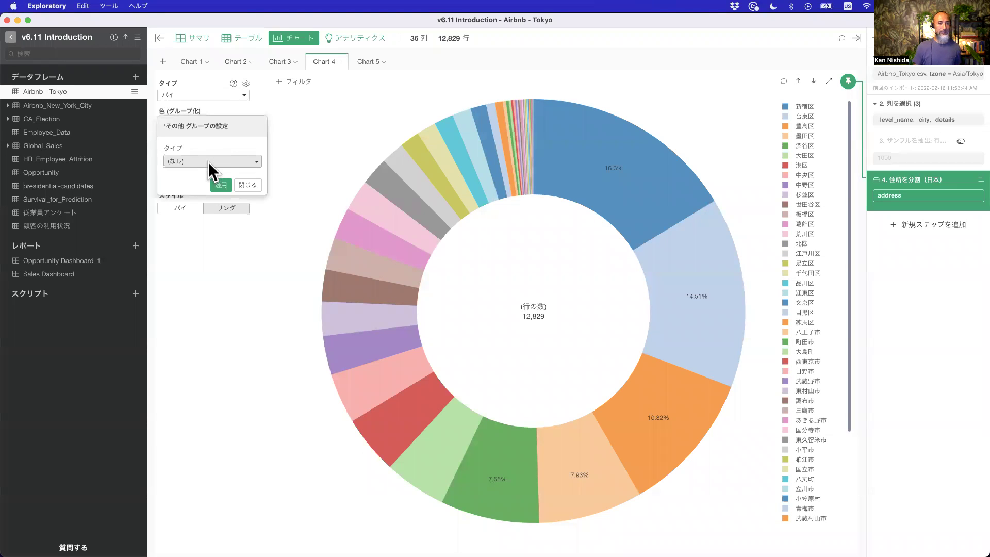
left_click(208, 162)
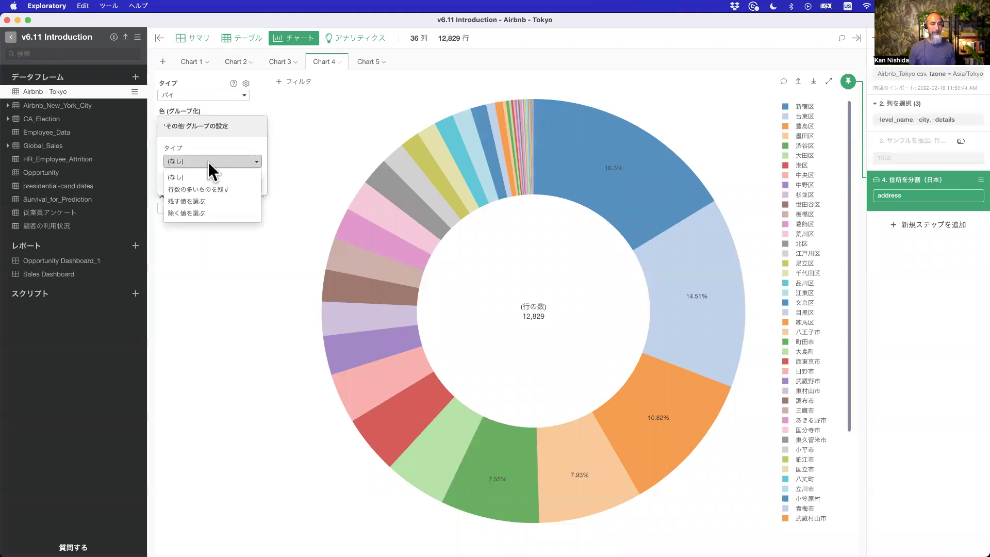
left_click(208, 189)
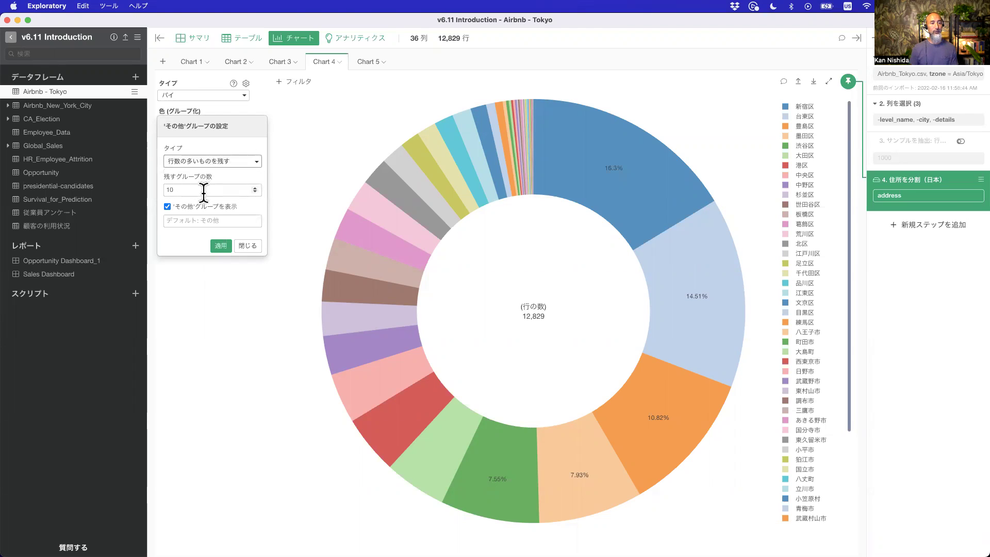
left_click(221, 247)
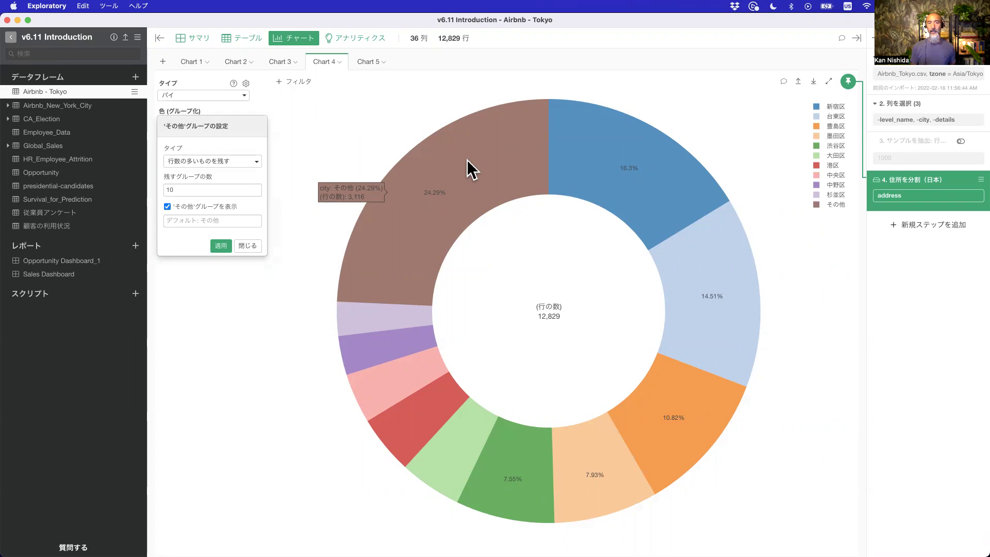
left_click(253, 245)
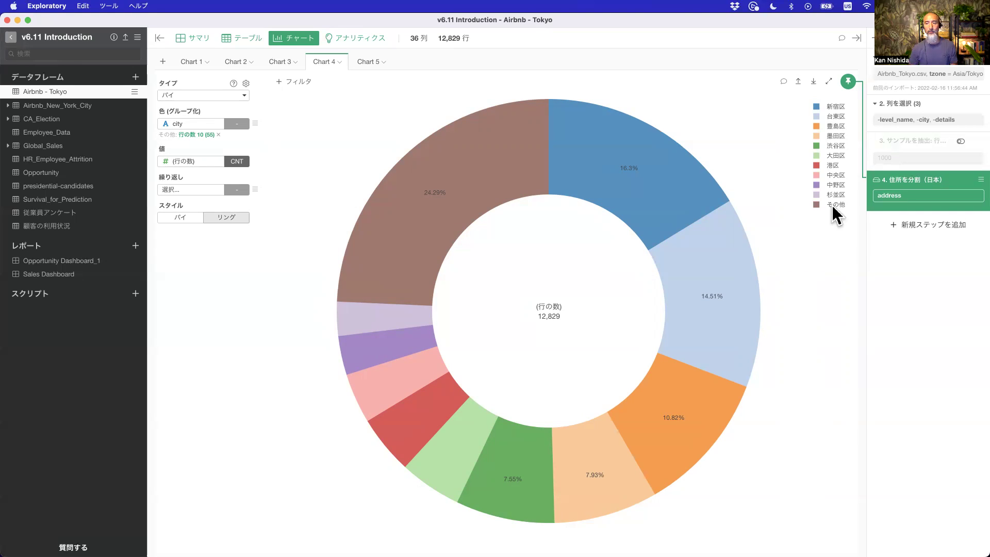
Step: Open Chart 2 and set its plot area to display values on the bars at the 上 position, applying the change
mouse_move(616, 149)
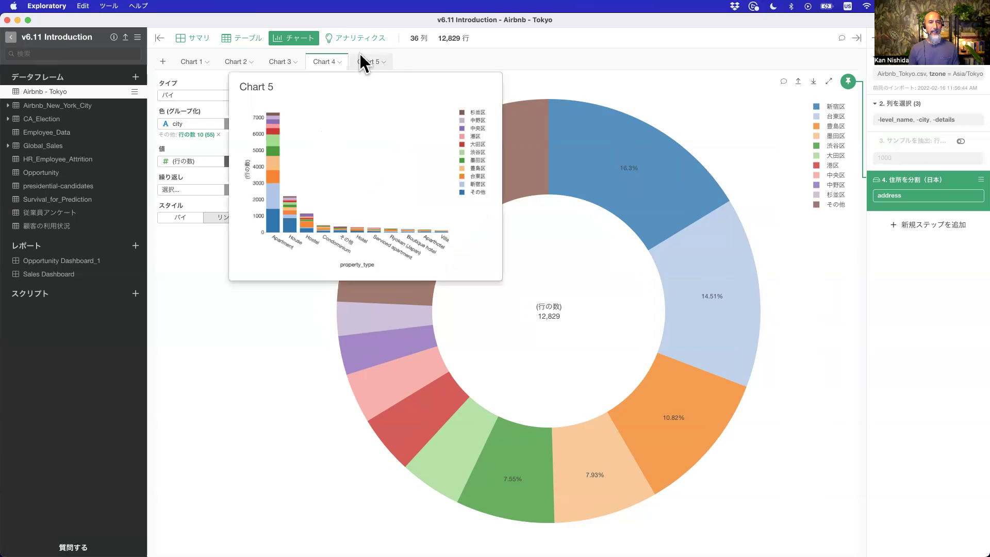
mouse_move(274, 63)
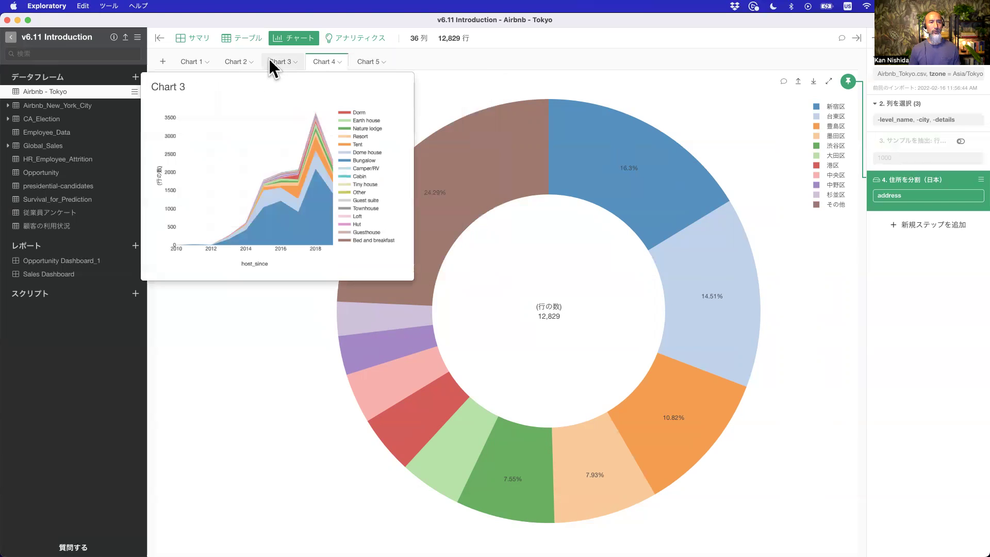
left_click(238, 63)
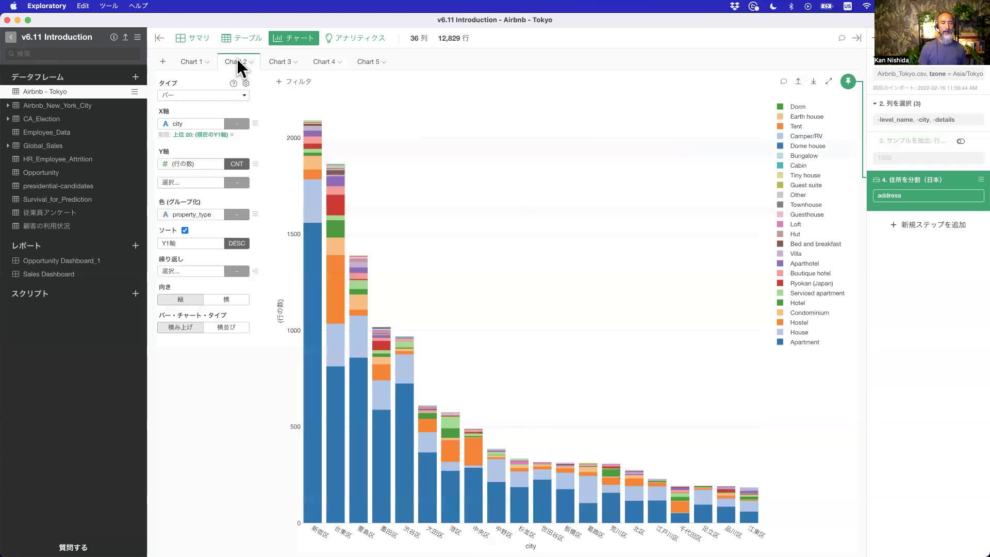
mouse_move(307, 289)
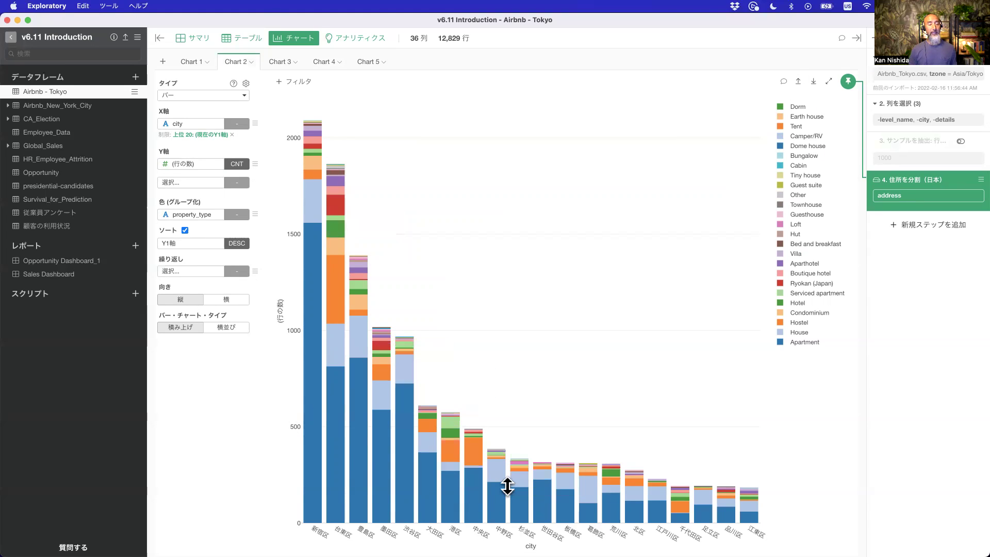
mouse_move(356, 449)
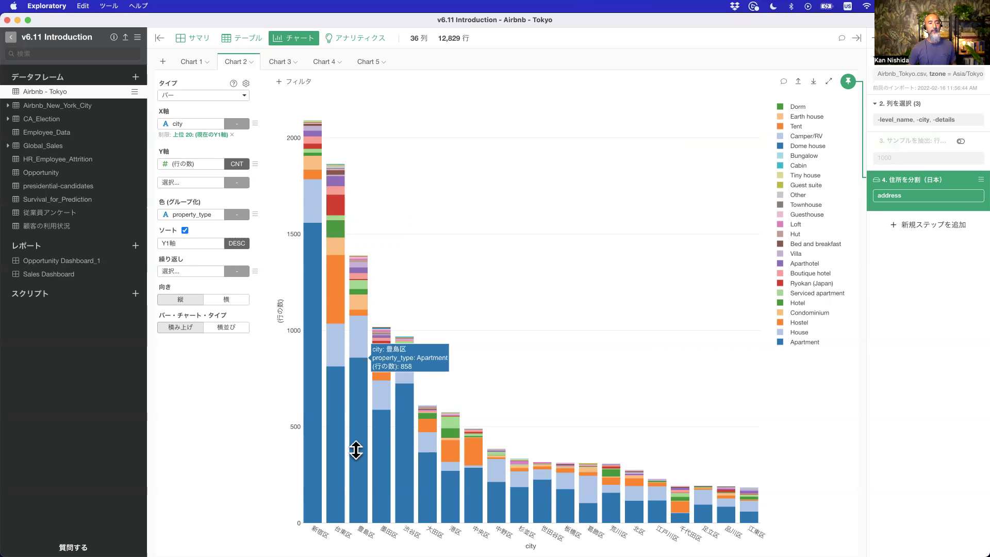
left_click(246, 82)
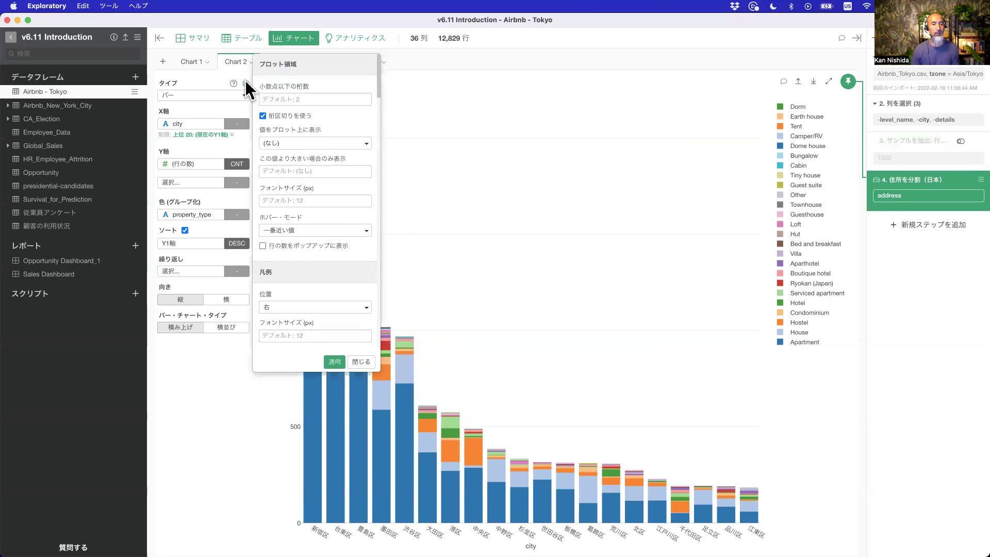
left_click(320, 145)
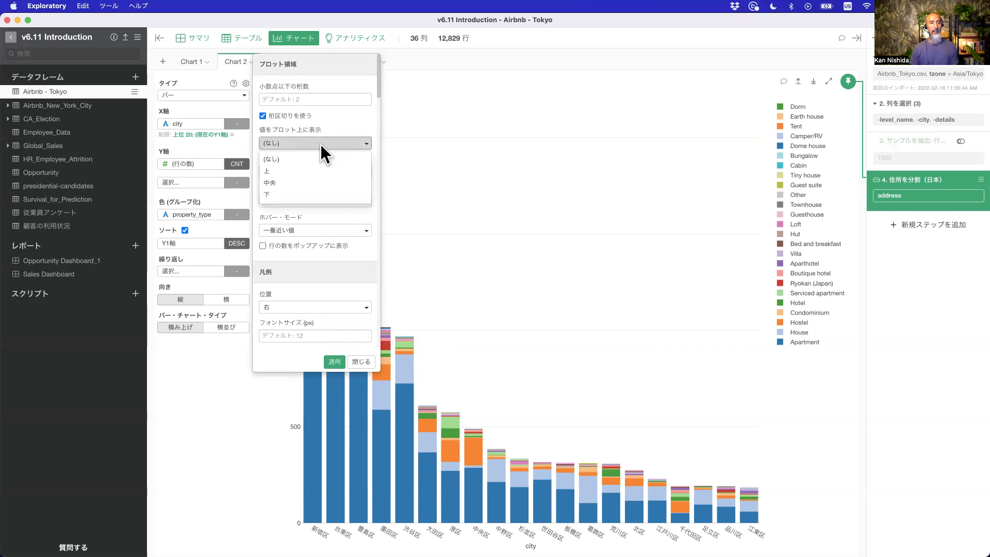
left_click(317, 171)
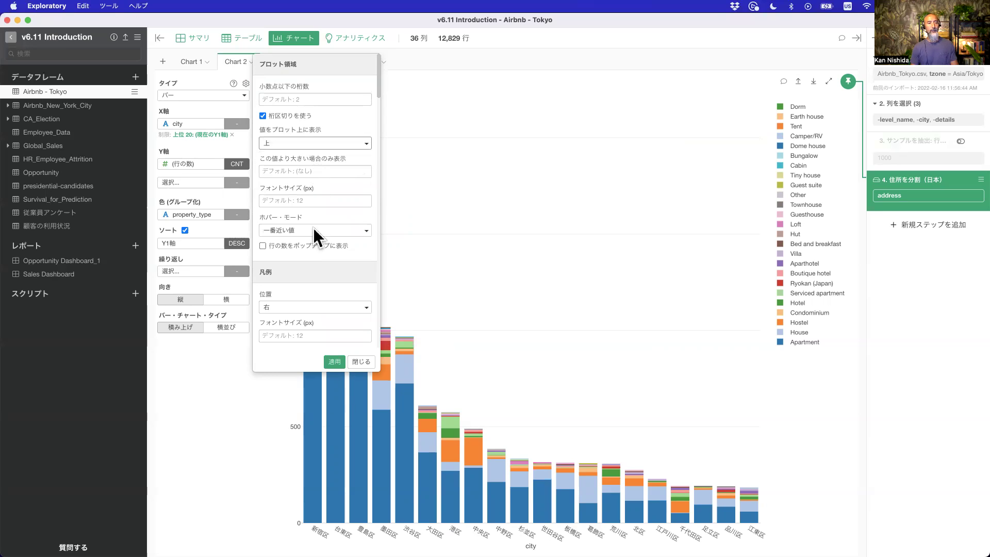
left_click(332, 362)
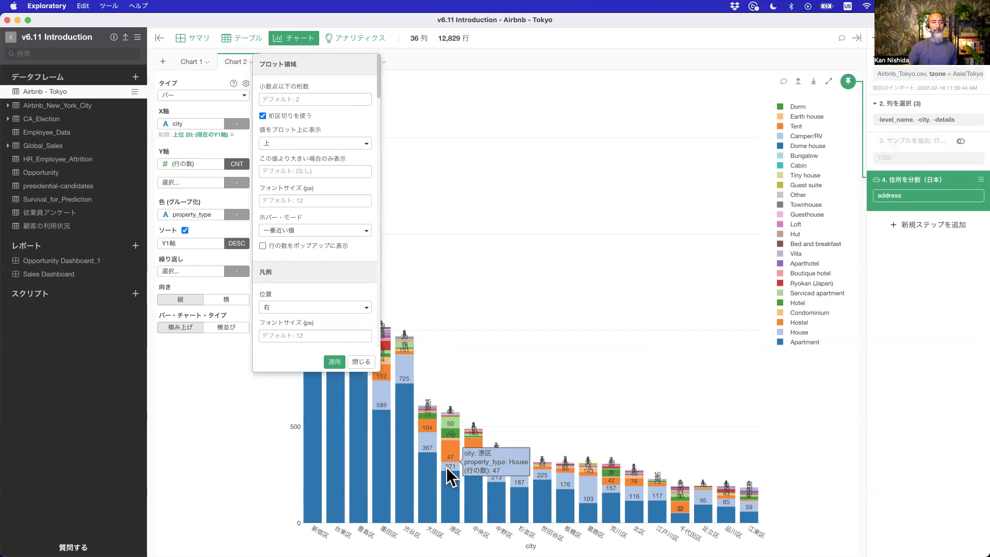
Step: Change the value display position on the Chart 2 bars to 中央, apply it and close the settings
left_click(320, 142)
left_click(305, 184)
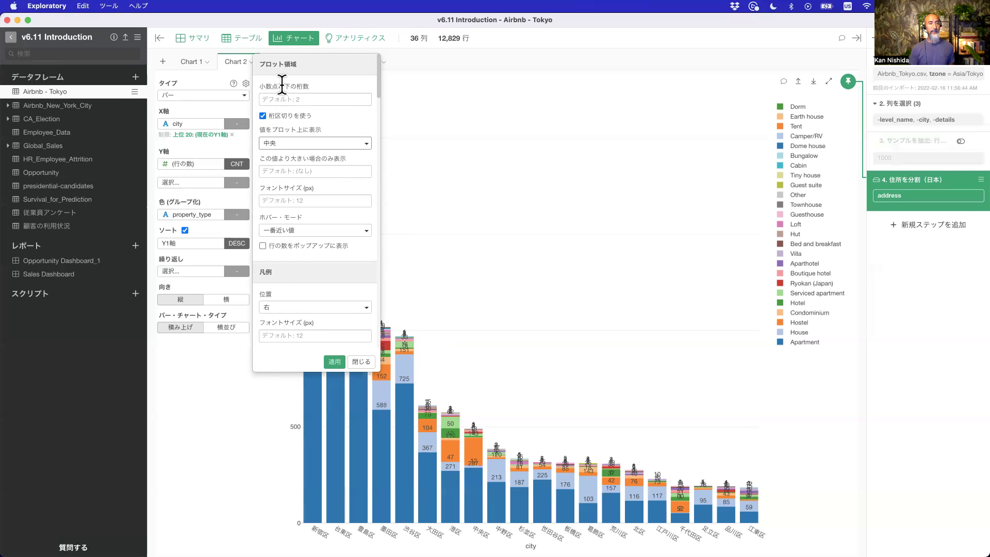
left_click(331, 363)
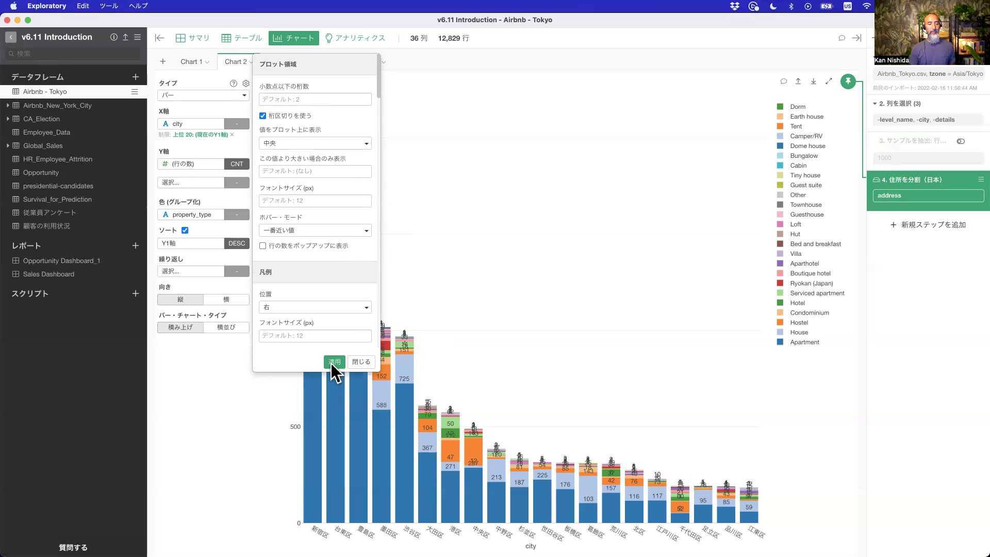
left_click(362, 362)
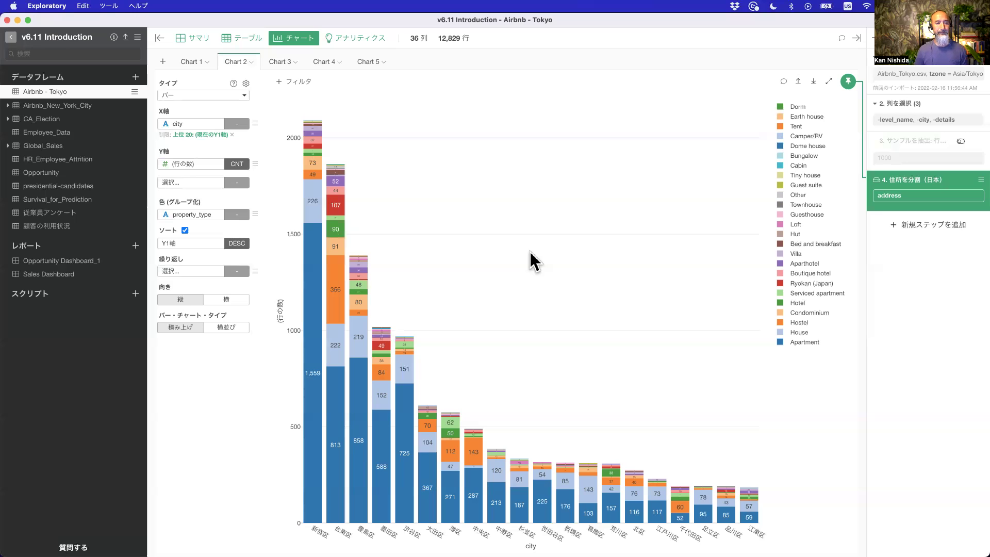
Step: Switch to Keynote, look over the slides after 色の並び順, and return to Exploratory
key("super+Tab")
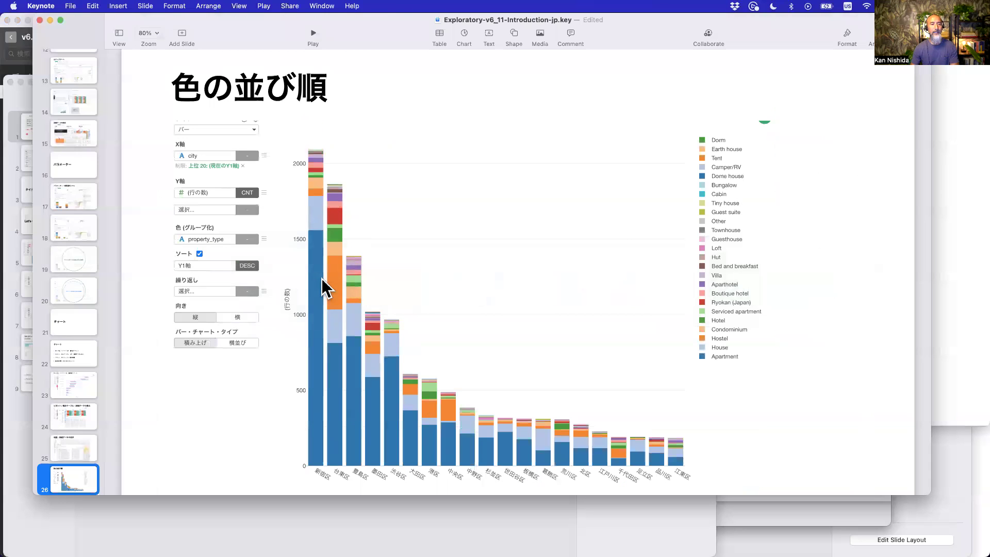
scroll(66, 352, "down", 5)
scroll(66, 353, "down", 3)
key("super+Tab")
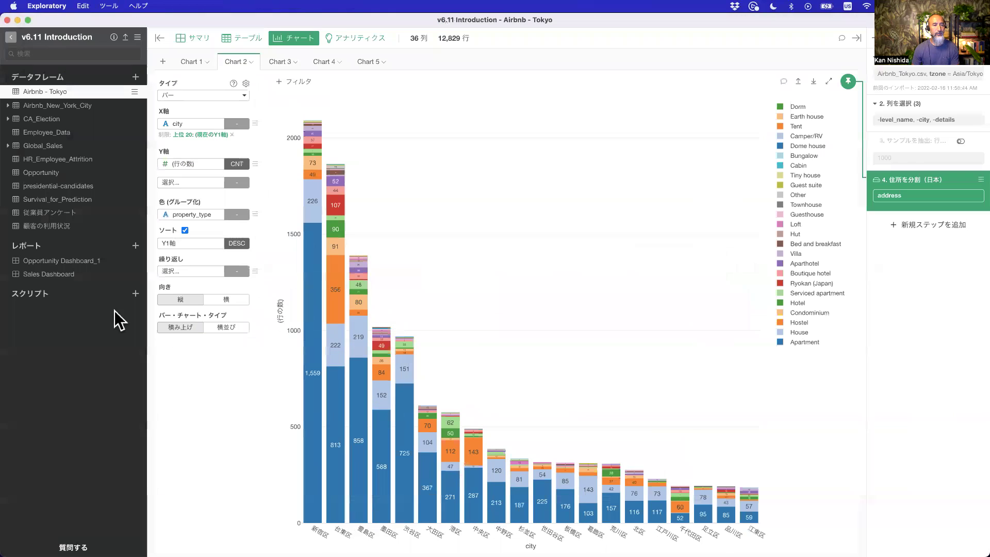
Step: Look over the plot area settings of Chart 2 and check the small segments of the 新宿区 bar
left_click(246, 84)
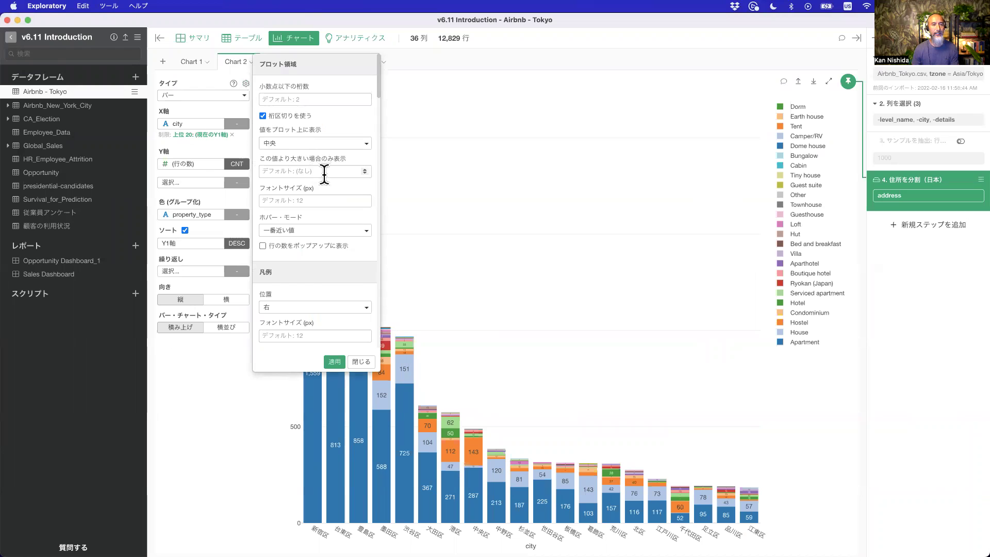
left_click(360, 362)
mouse_move(305, 195)
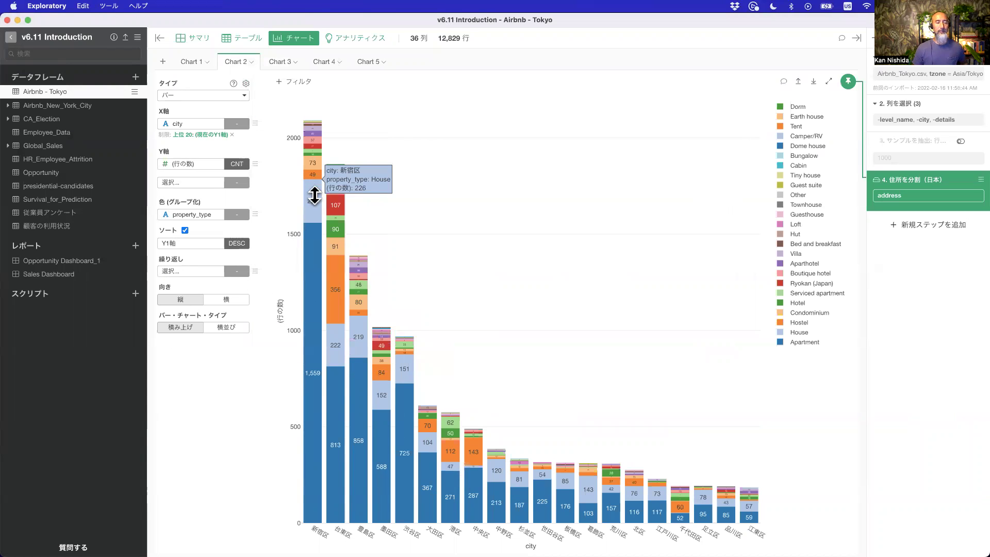
mouse_move(319, 178)
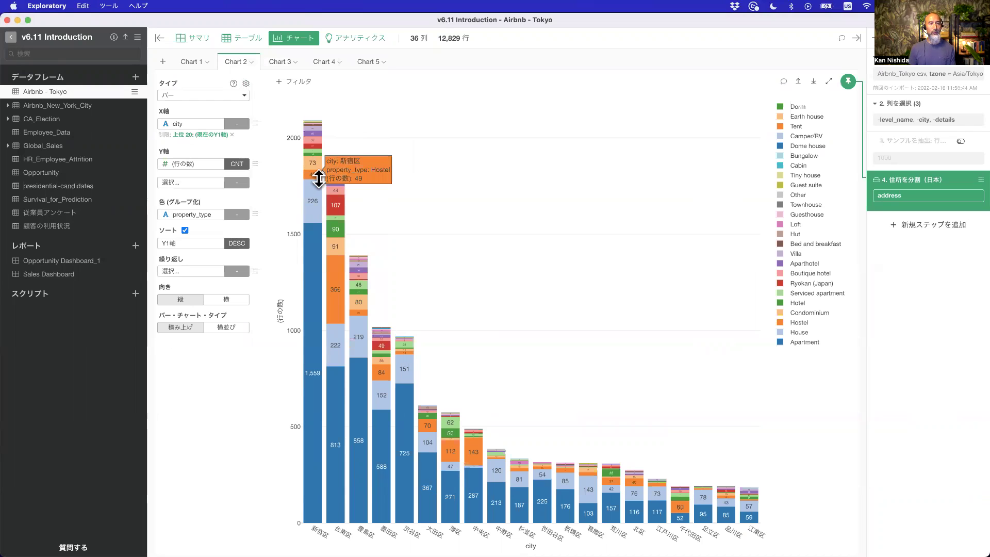
mouse_move(321, 153)
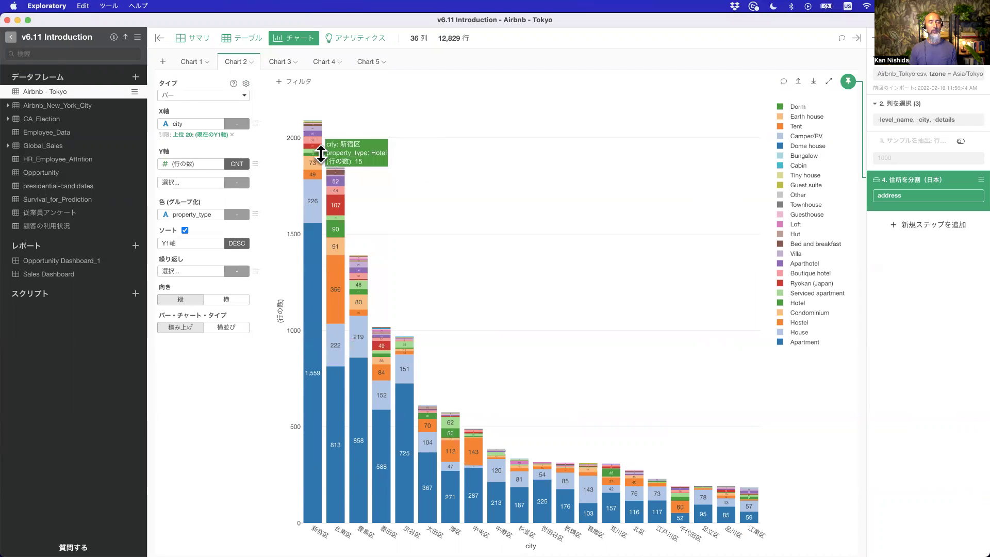
Step: Switch to Keynote and show the チャート overview slide and the slide on 「中央」 support for value display
key("super+Tab")
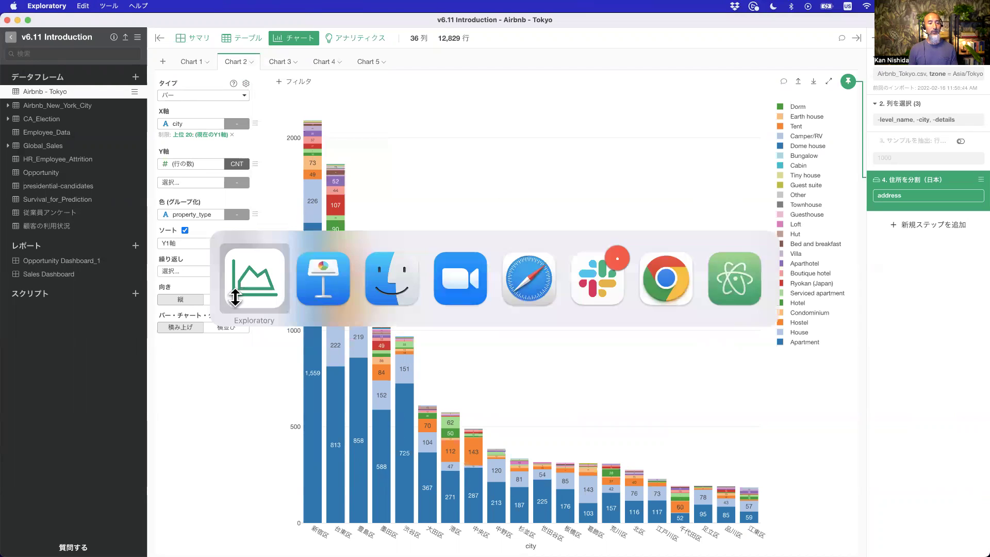
left_click(331, 287)
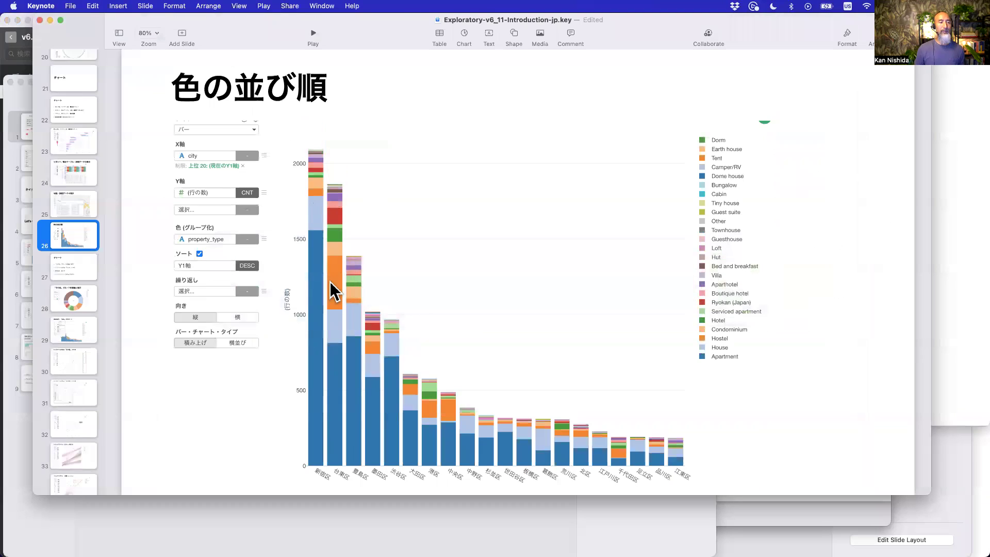
left_click(75, 271)
scroll(78, 276, "down", 3)
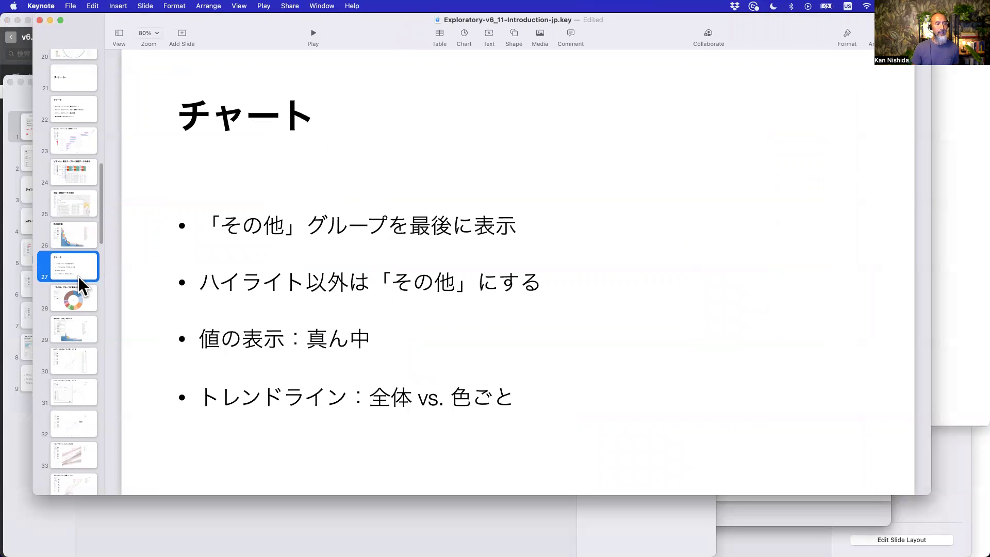
left_click(72, 261)
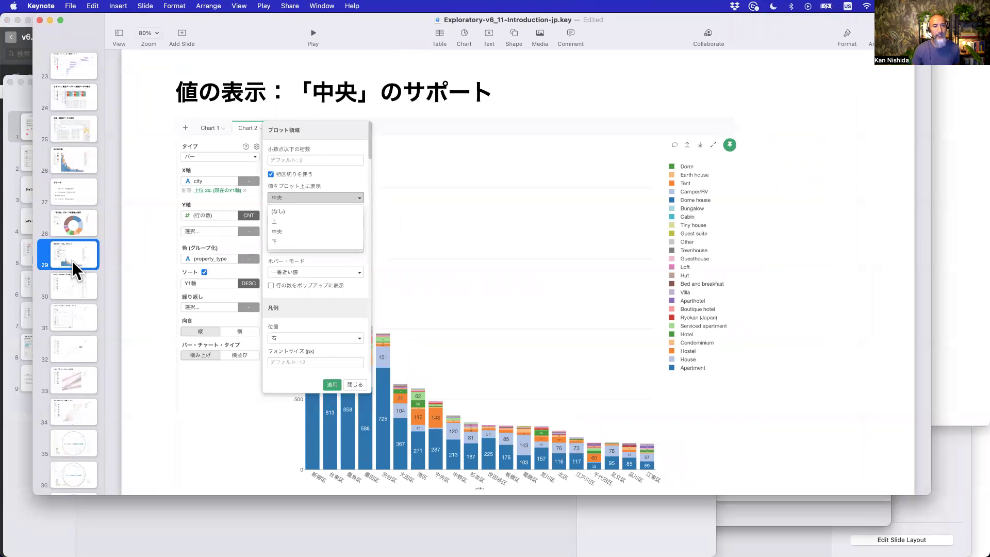
Step: Play the slideshow from slide 30 and advance through the トレンドライン slides to the データラングリング overview
left_click(74, 287)
left_click(313, 33)
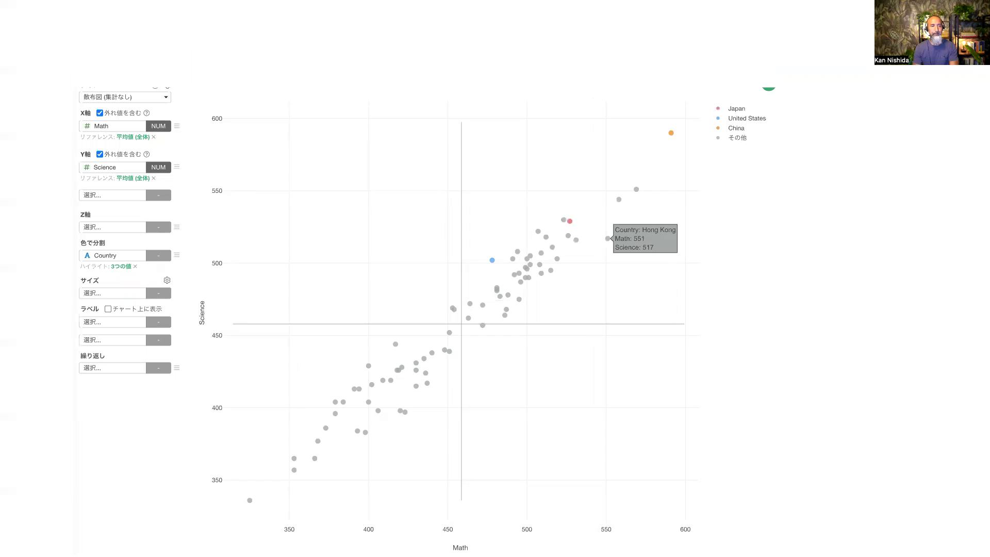
key("Right")
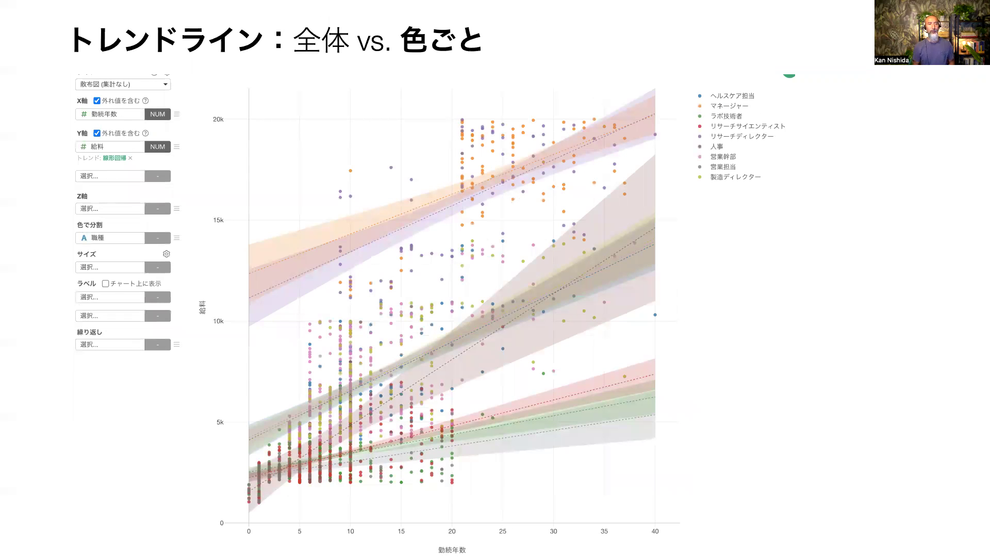
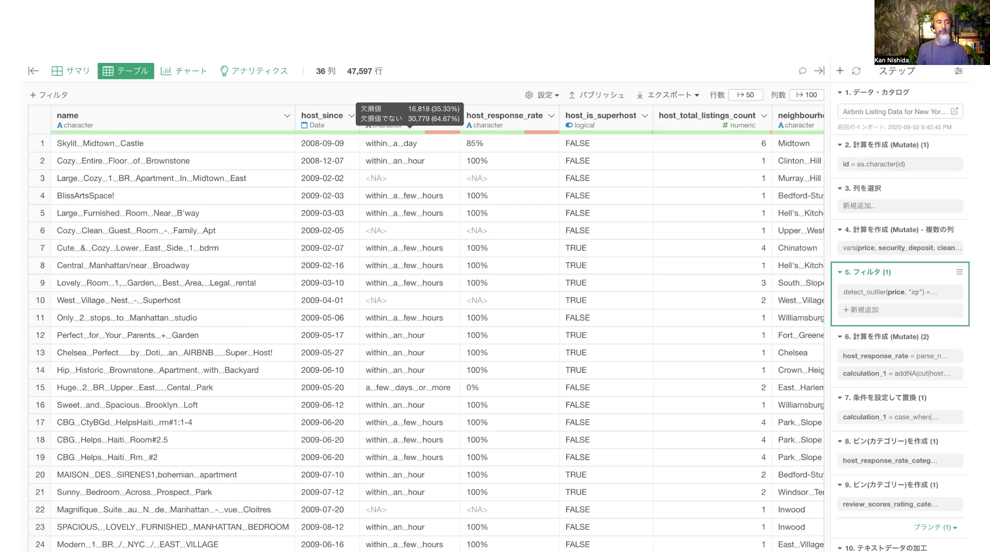
left_click(541, 95)
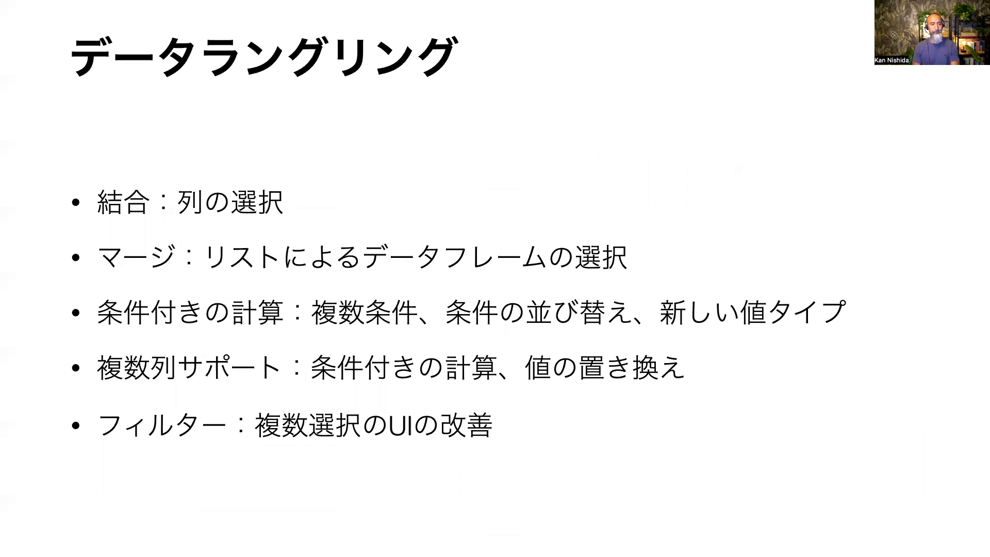
Step: End the slideshow and switch back to the v6.11 Introduction project in Exploratory
key("Escape")
key("super+Tab")
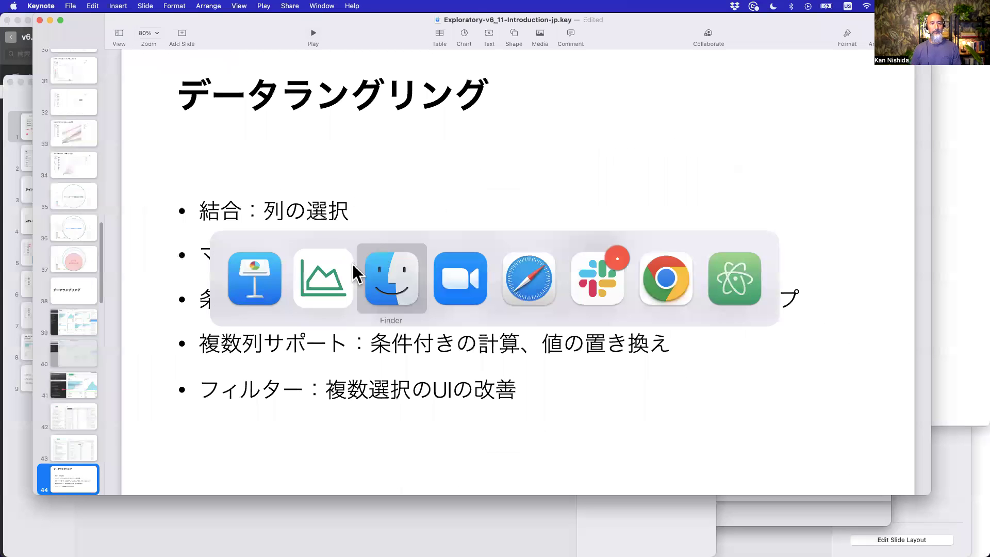
left_click(330, 279)
mouse_move(72, 136)
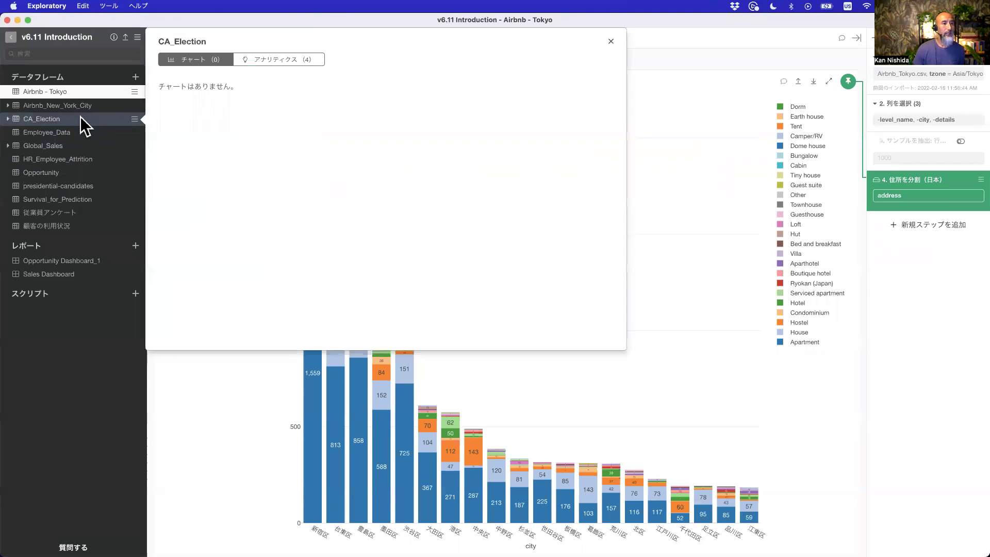
Step: Open the CA_Election data frame as a table and look through its ballot measure, county and candidate columns
left_click(79, 116)
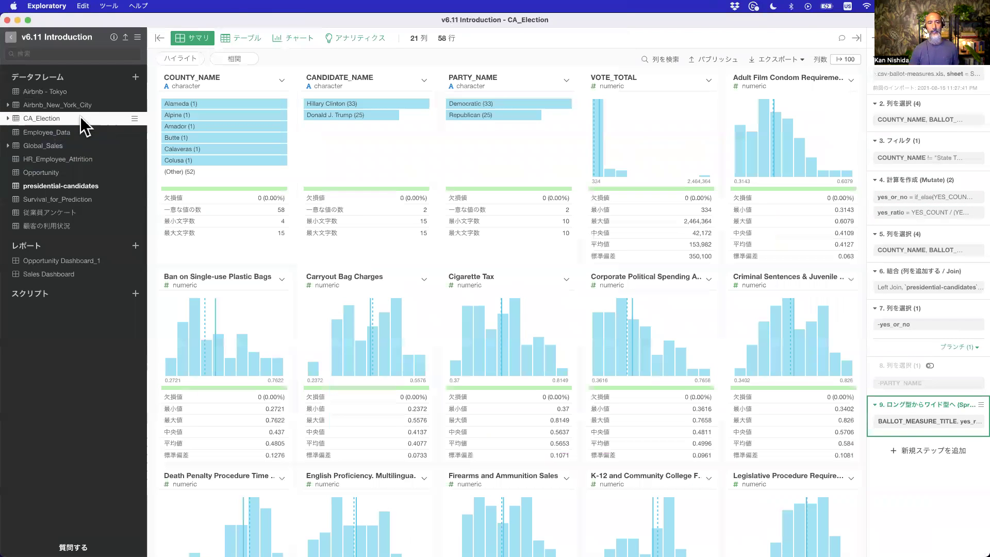
mouse_move(386, 186)
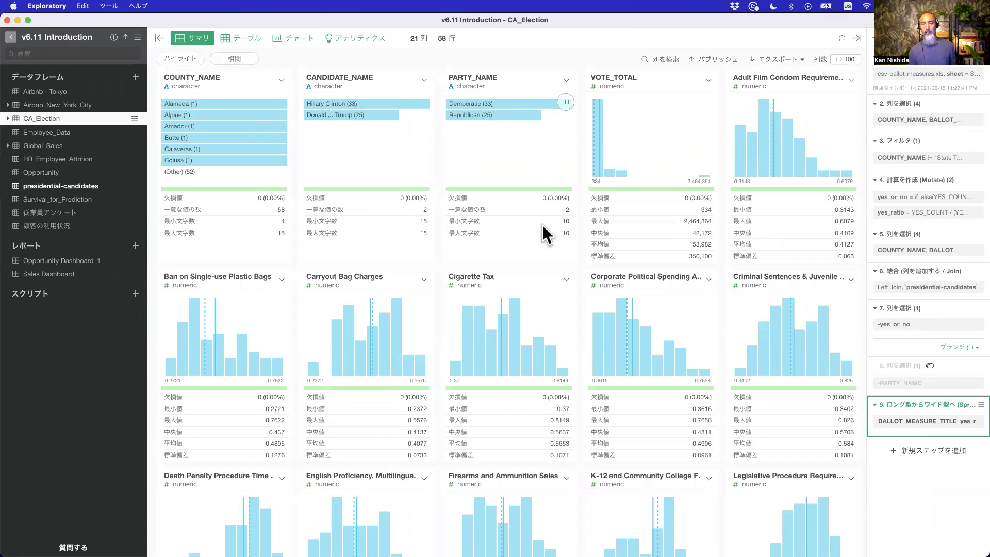
left_click(231, 35)
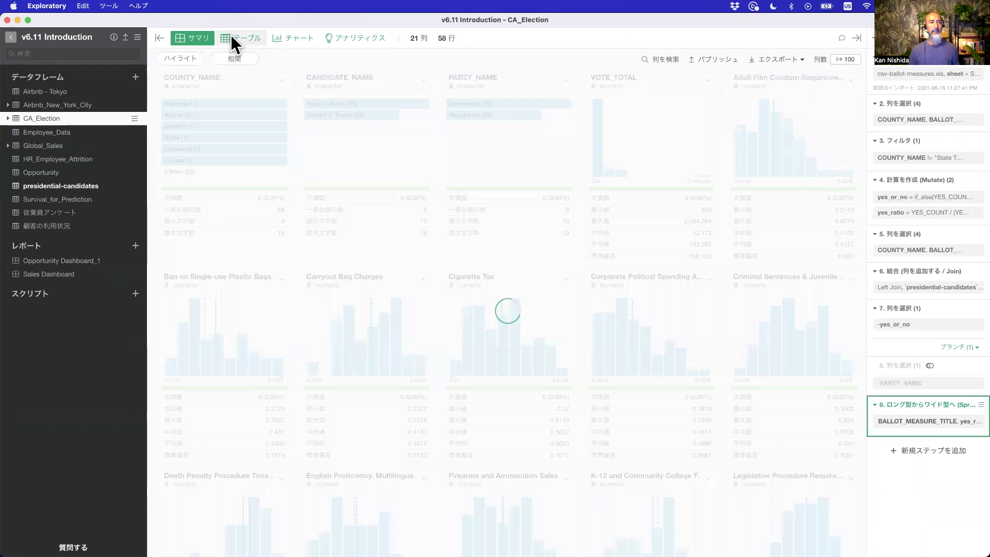
scroll(434, 205, "right", 10)
scroll(434, 205, "right", 10)
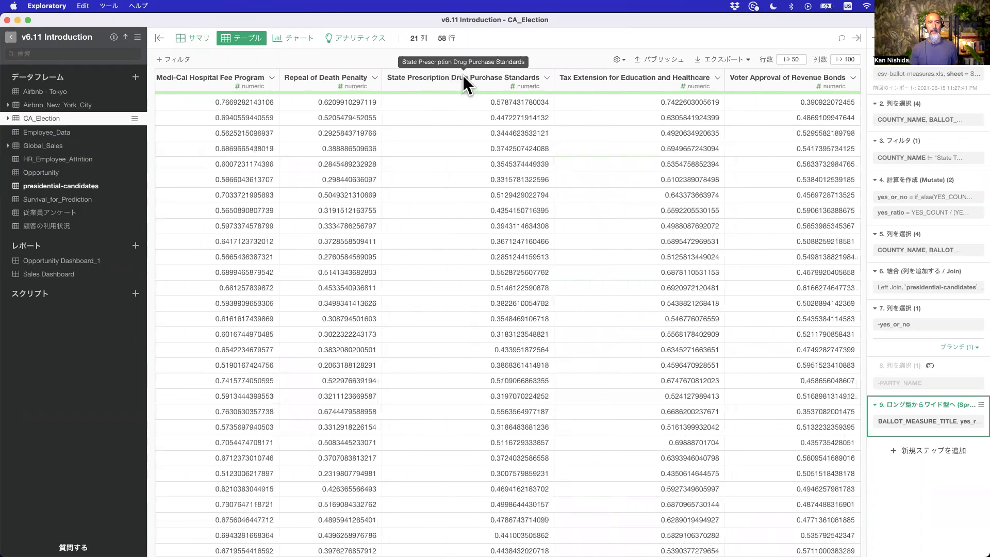
left_click(463, 75)
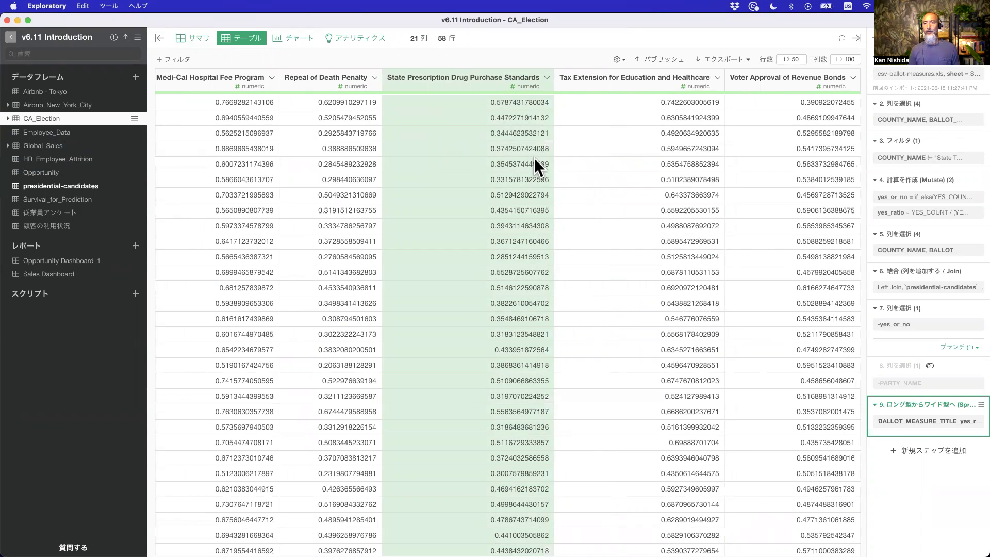
left_click(466, 79)
scroll(466, 119, "left", 15)
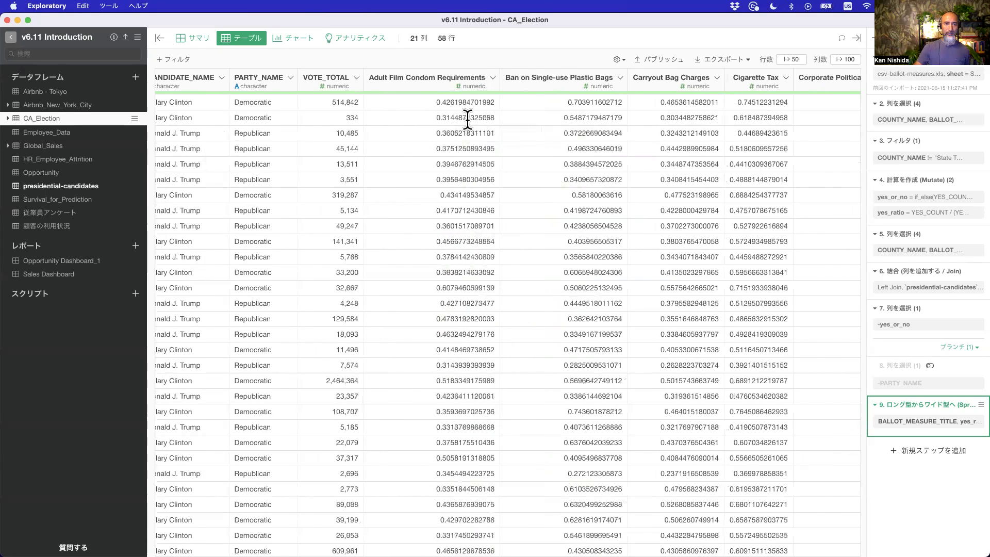
scroll(467, 119, "left", 3)
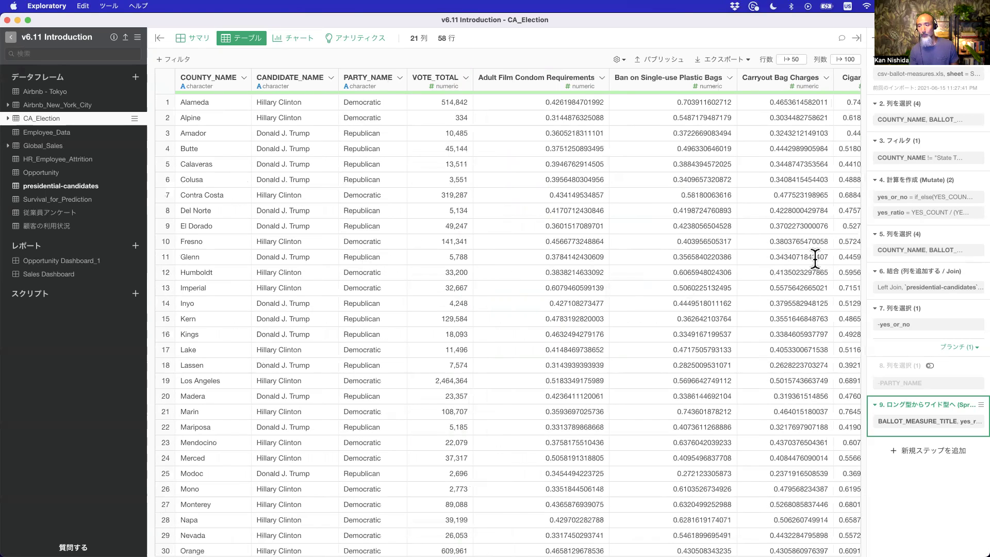
Step: Open the settings of CA_Election's join step with presidential-candidates and preview the joined data
left_click(910, 284)
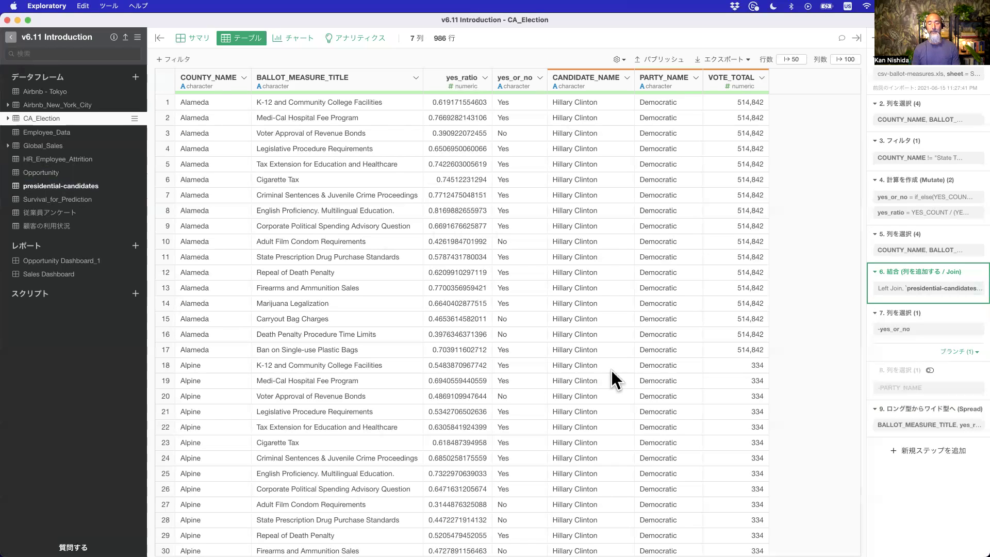
left_click(908, 286)
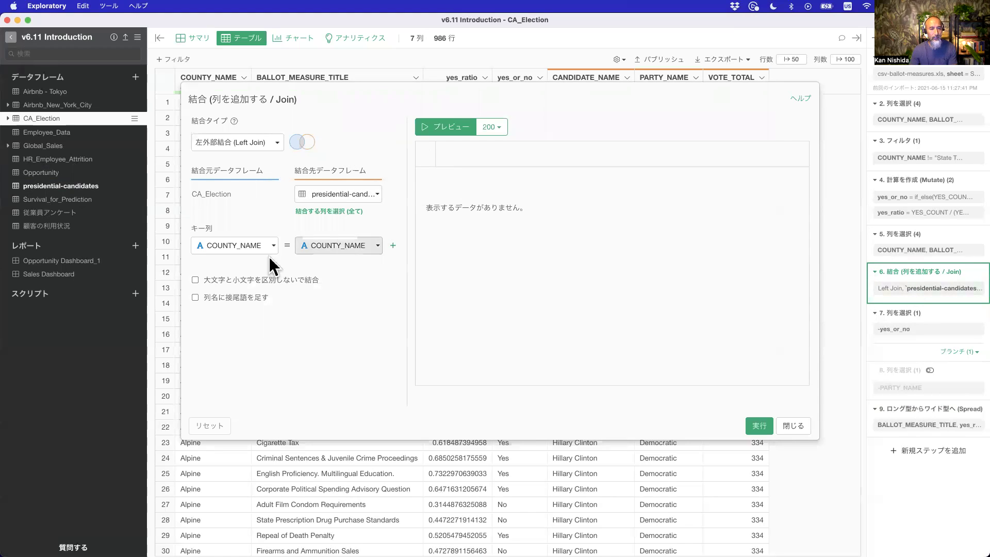
left_click(433, 128)
scroll(639, 252, "right", 5)
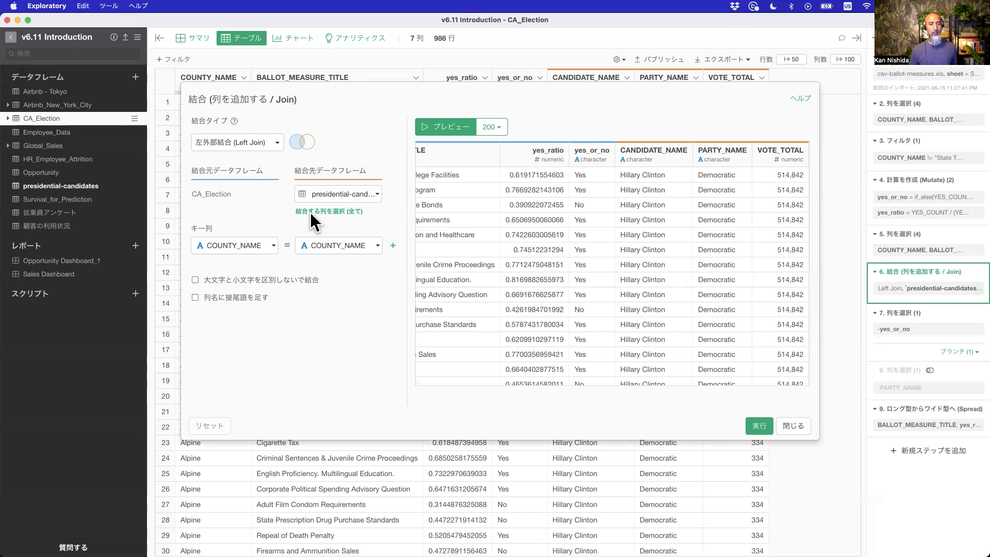
Step: Limit the columns joined from presidential-candidates to PARTY_NAME, preview the result and run the join
left_click(343, 211)
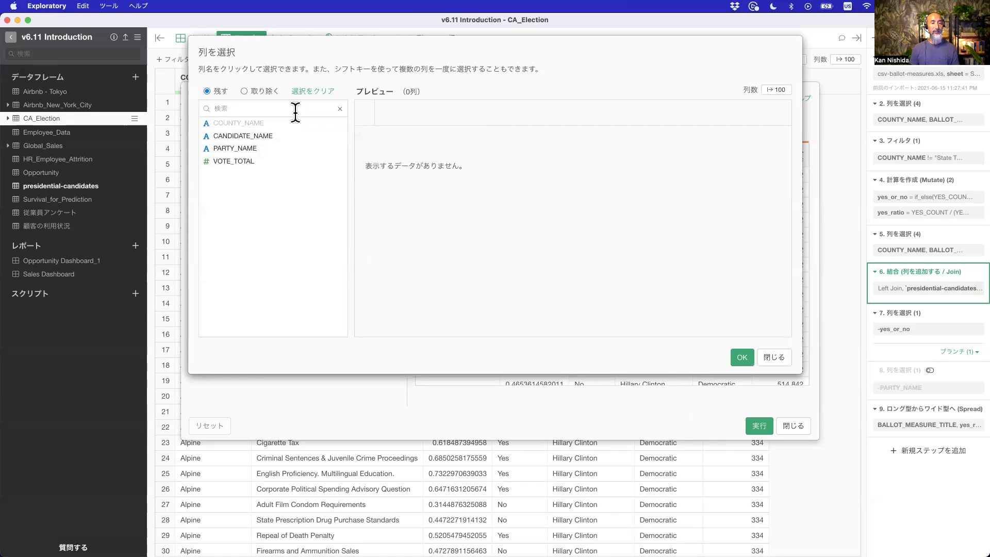
left_click(247, 148)
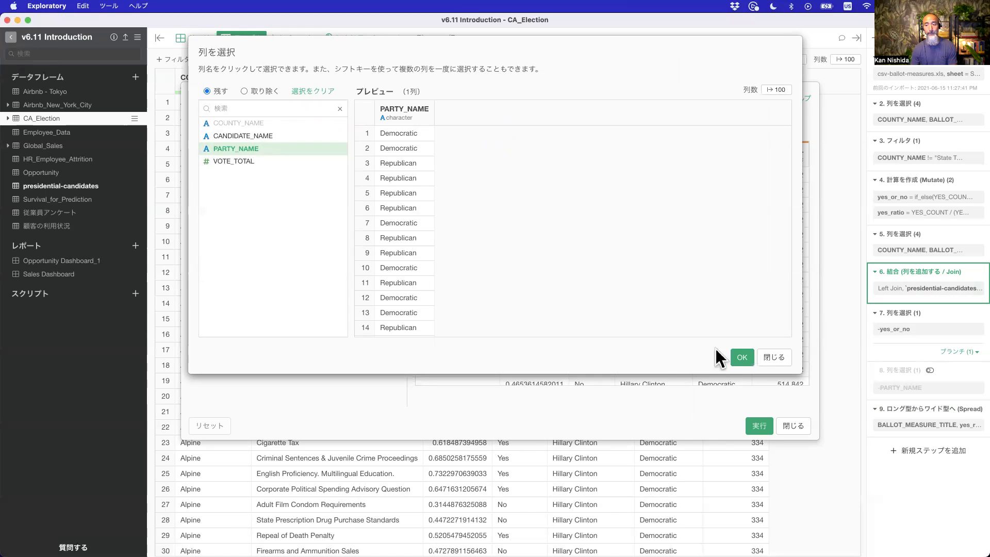
left_click(738, 358)
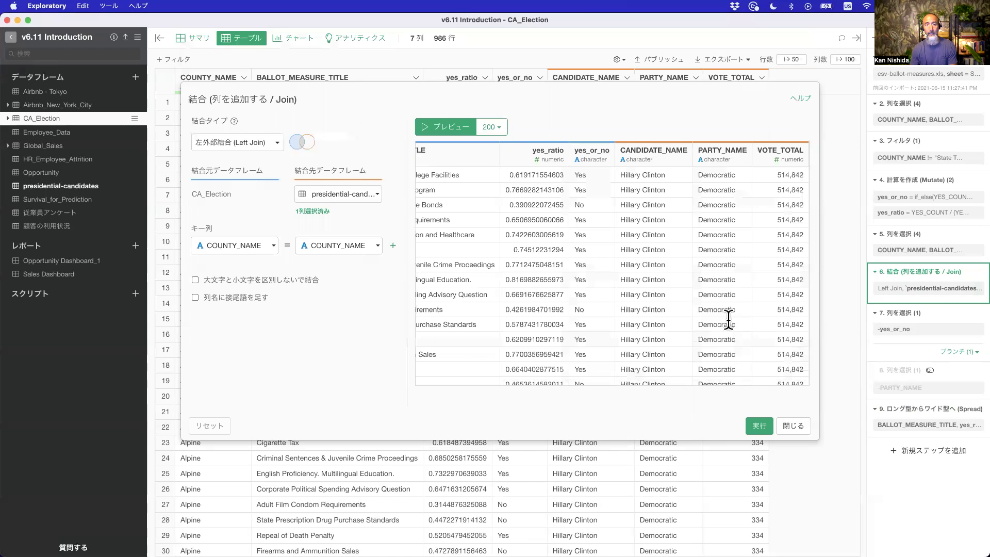
left_click(432, 126)
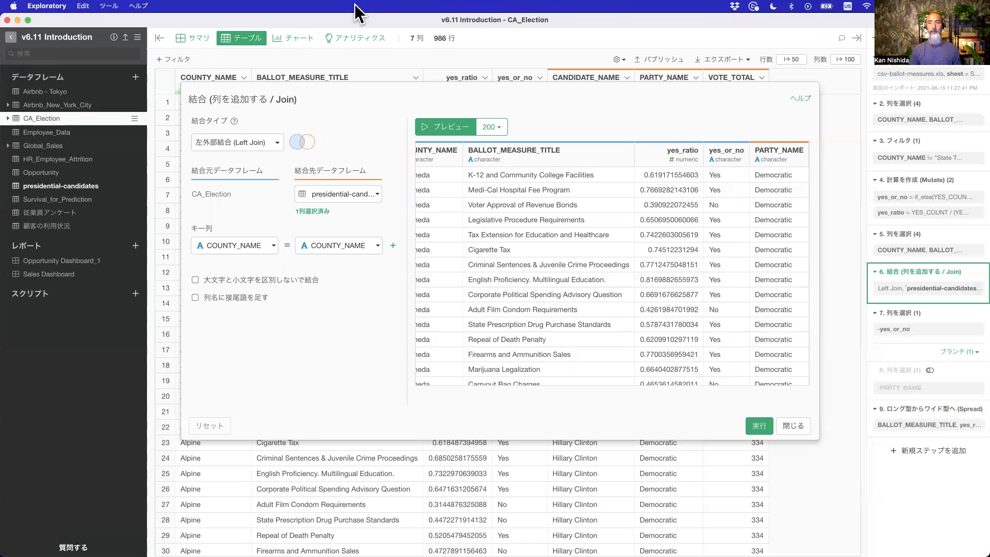
left_click(765, 425)
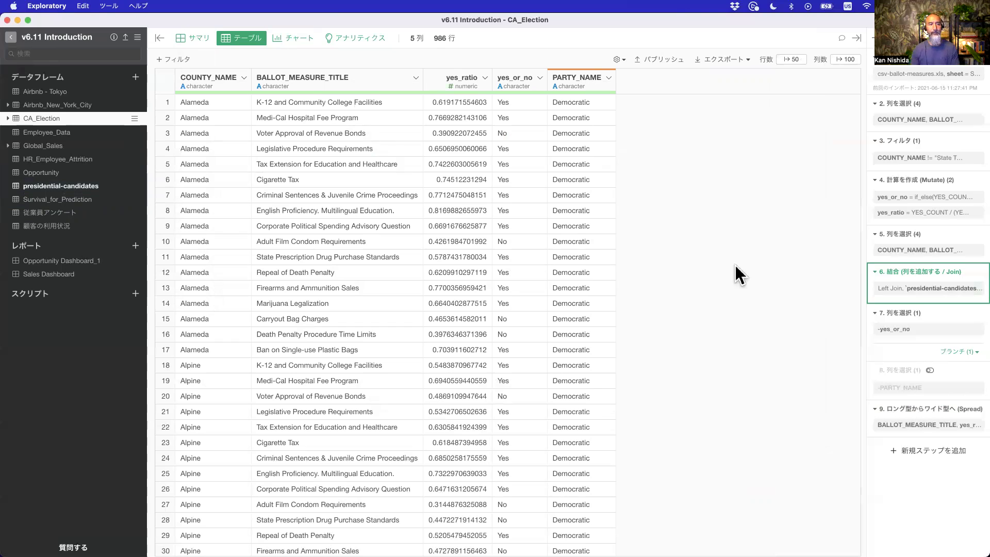
Step: Check the データラングリング slide in Keynote, then return to Exploratory and show the Airbnb - Tokyo data frame as a table
key("super+Tab")
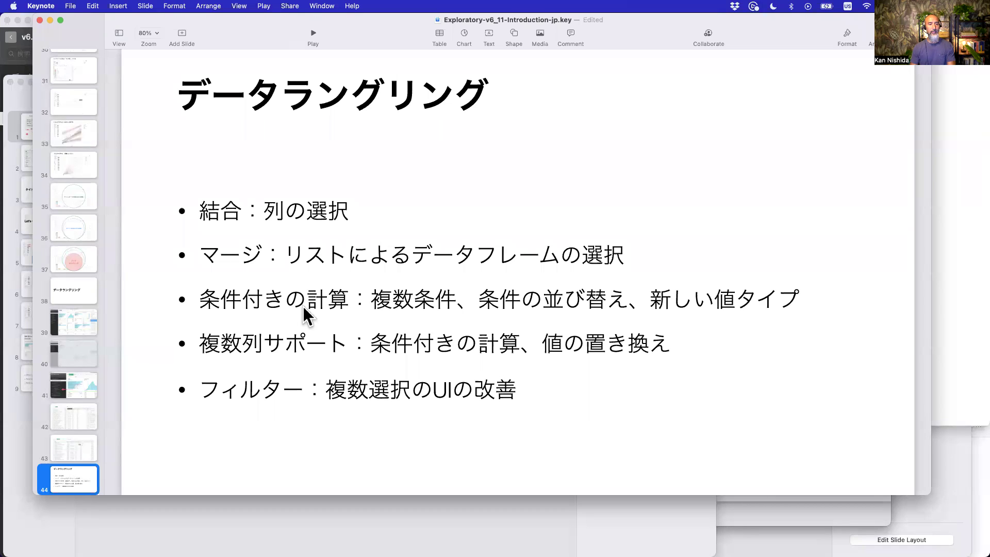
key("super+Tab")
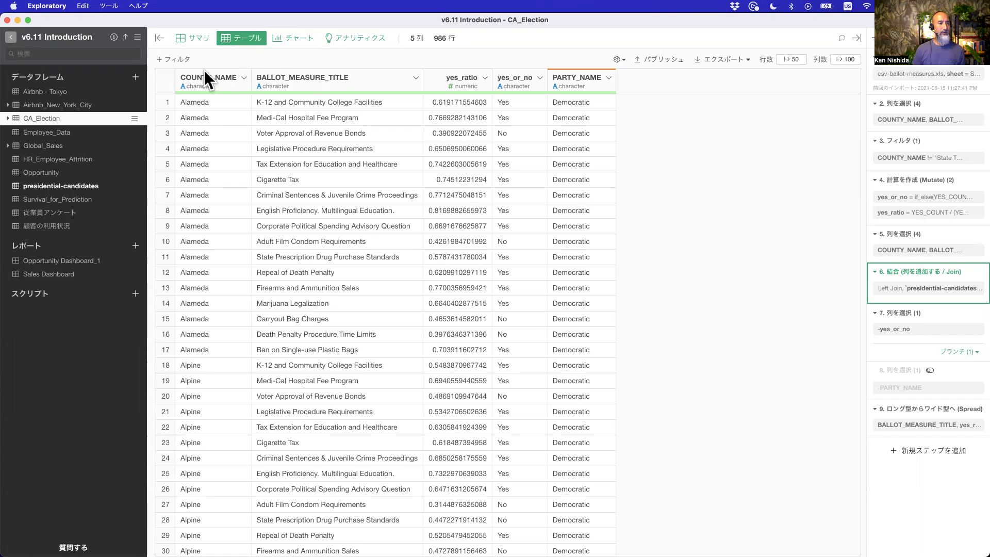
left_click(48, 92)
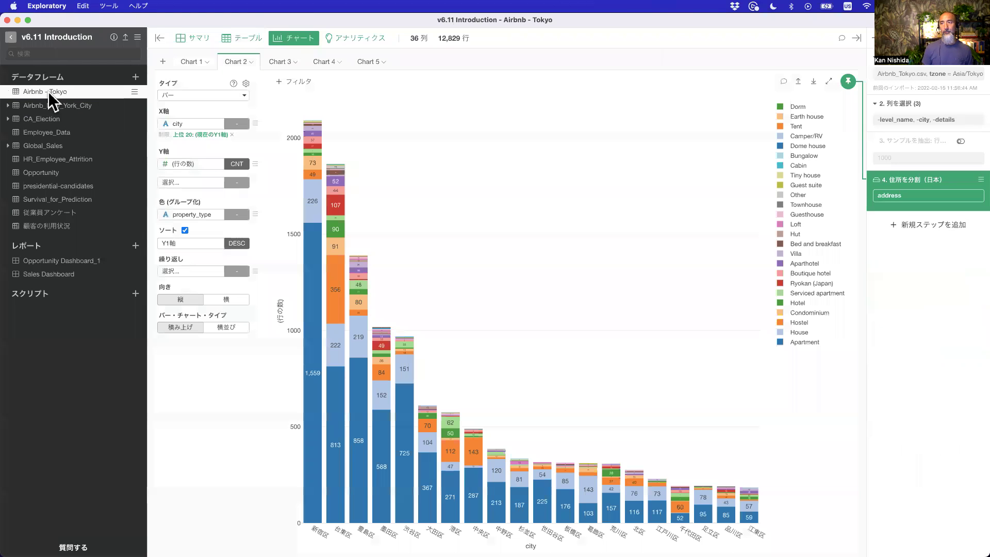
left_click(233, 37)
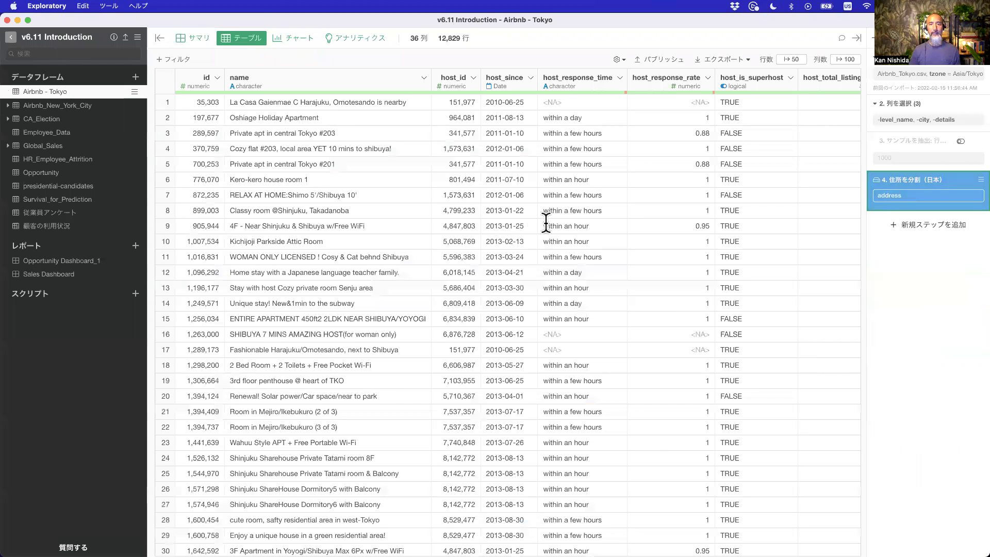
Step: Start a conditional calculation (計算を作成, 条件付き) on the price column of Airbnb - Tokyo
scroll(545, 223, "right", 5)
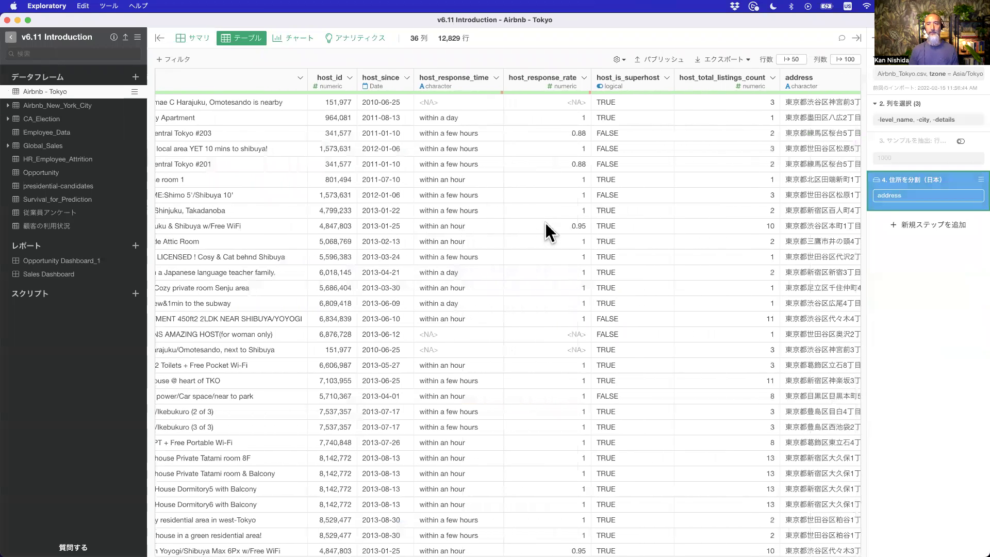
scroll(546, 227, "right", 15)
scroll(546, 223, "right", 13)
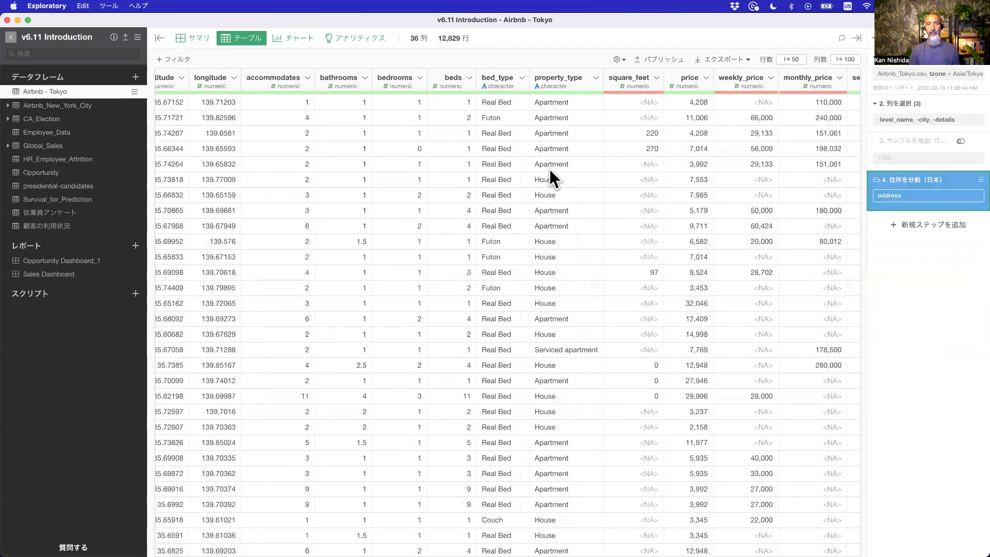
scroll(548, 169, "right", 4)
left_click(592, 82)
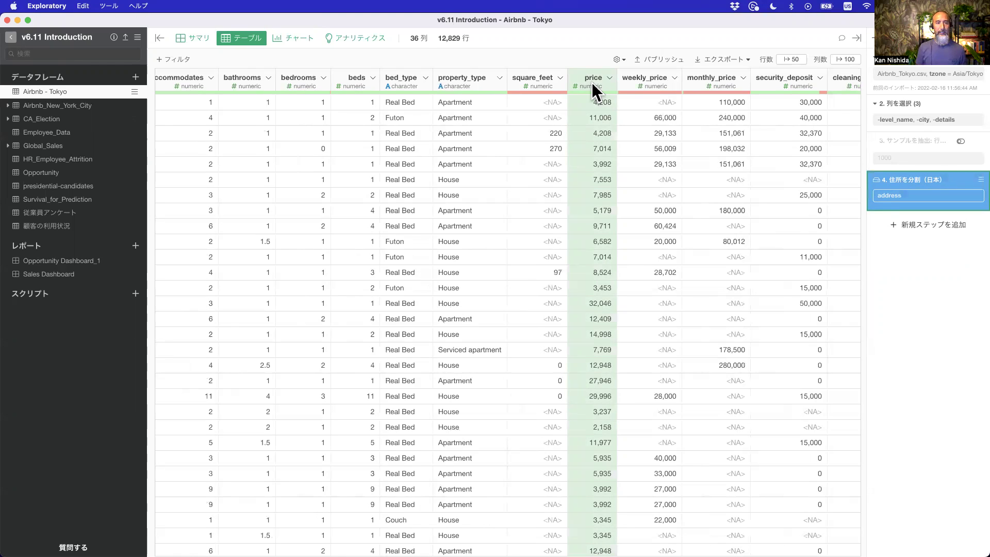
scroll(592, 82, "right", 3)
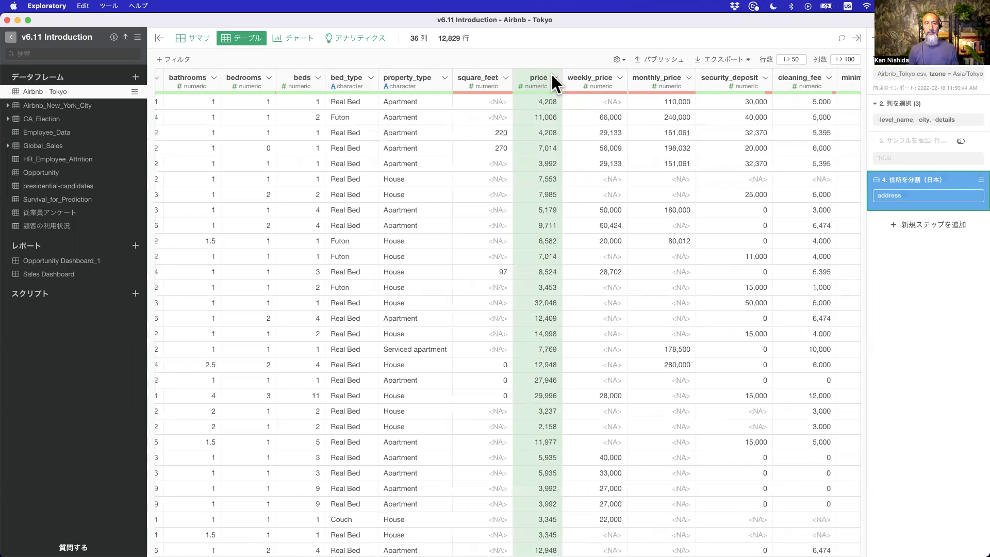
left_click(555, 77)
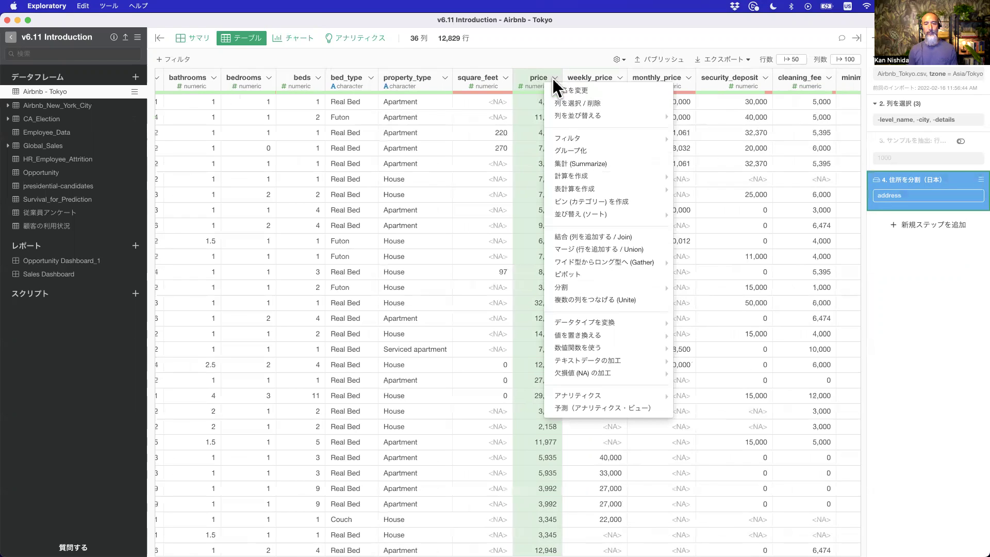
mouse_move(564, 333)
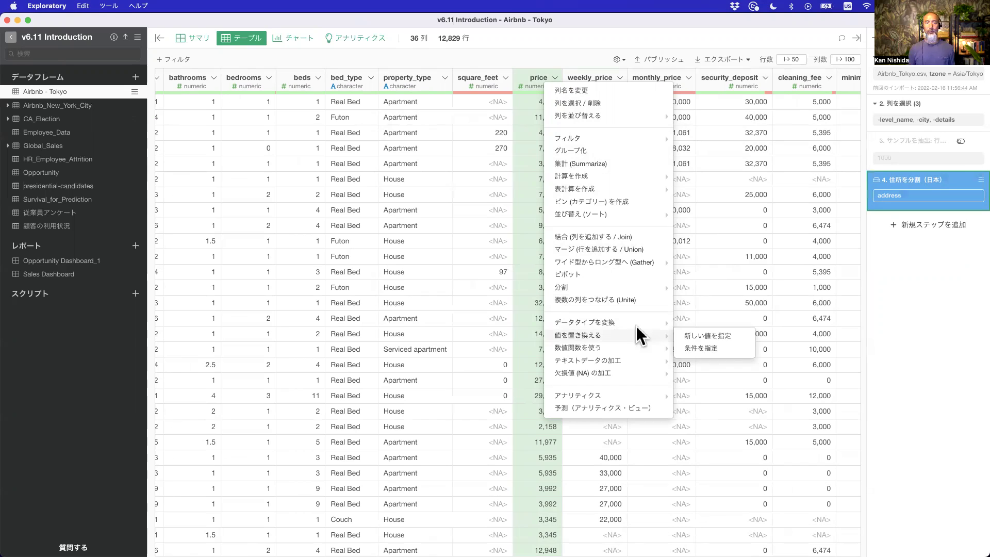
mouse_move(604, 175)
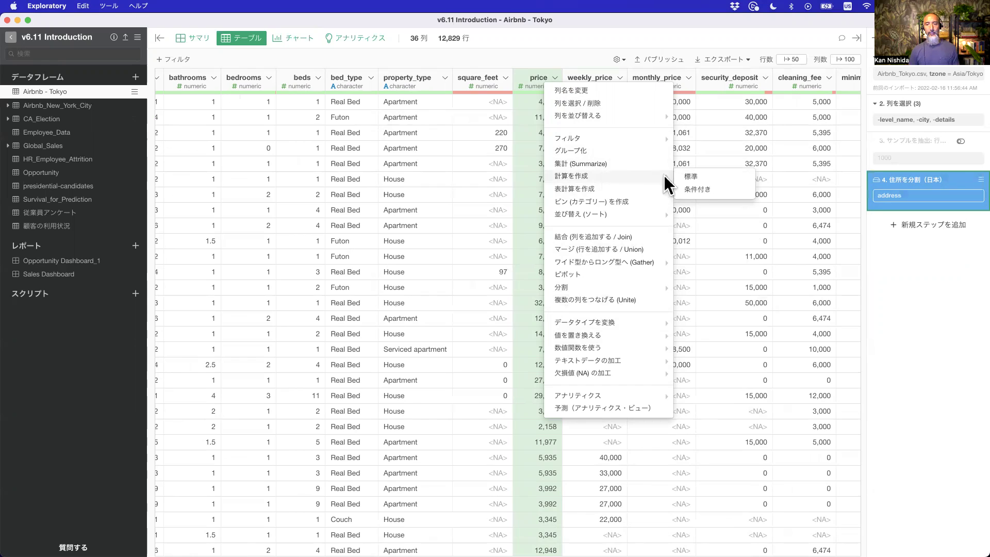
left_click(719, 189)
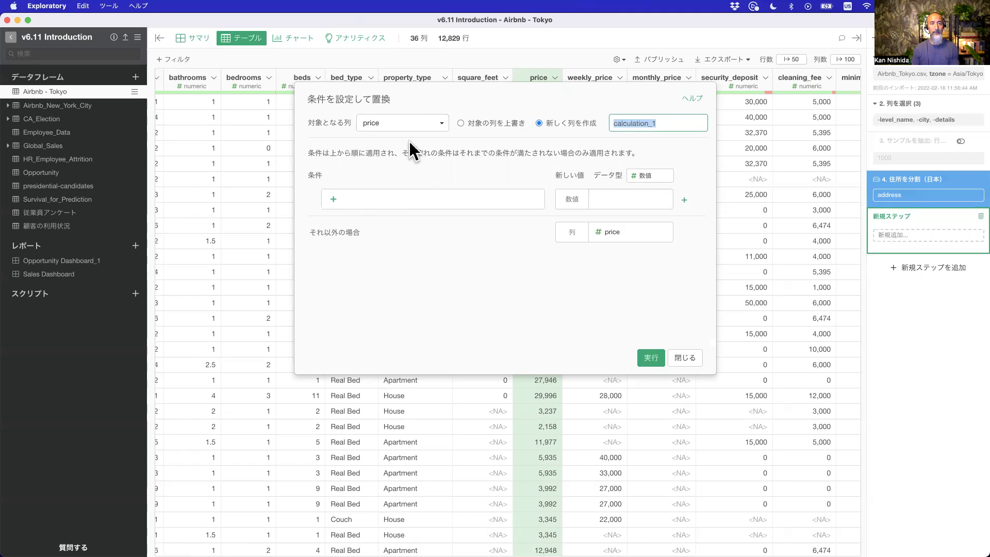
Step: Add a condition requiring price to be 以上 (greater than or equal to) 20000
left_click(332, 199)
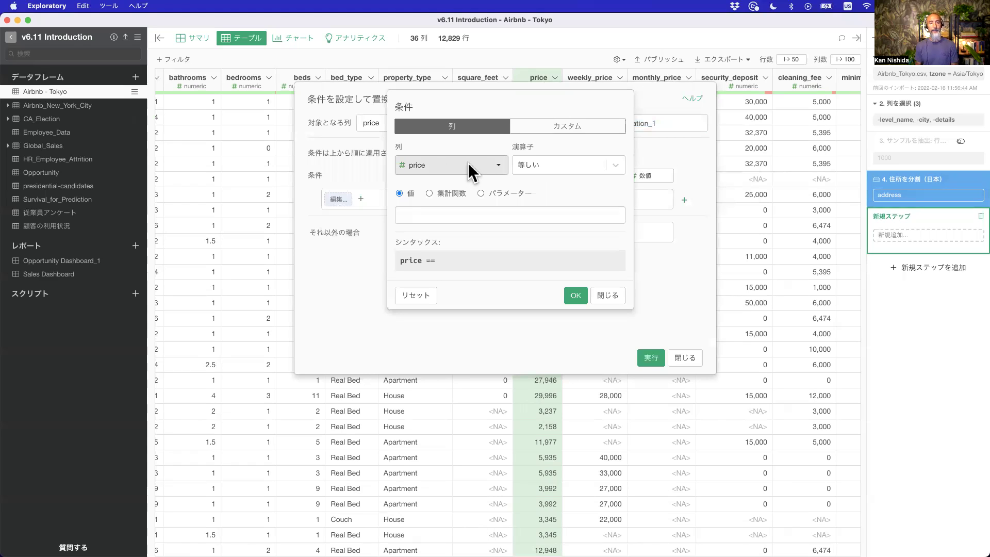
left_click(553, 160)
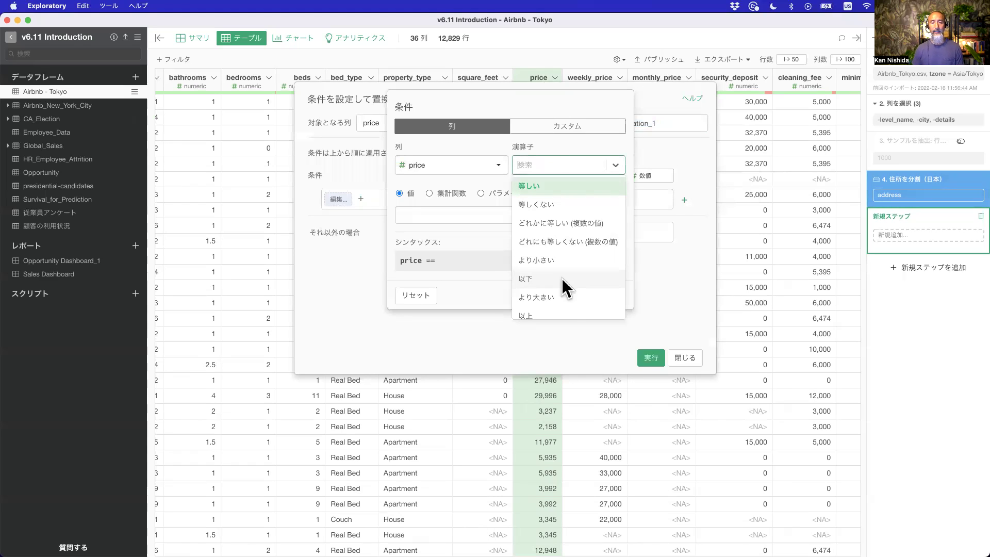
left_click(565, 315)
left_click(464, 215)
type("20000")
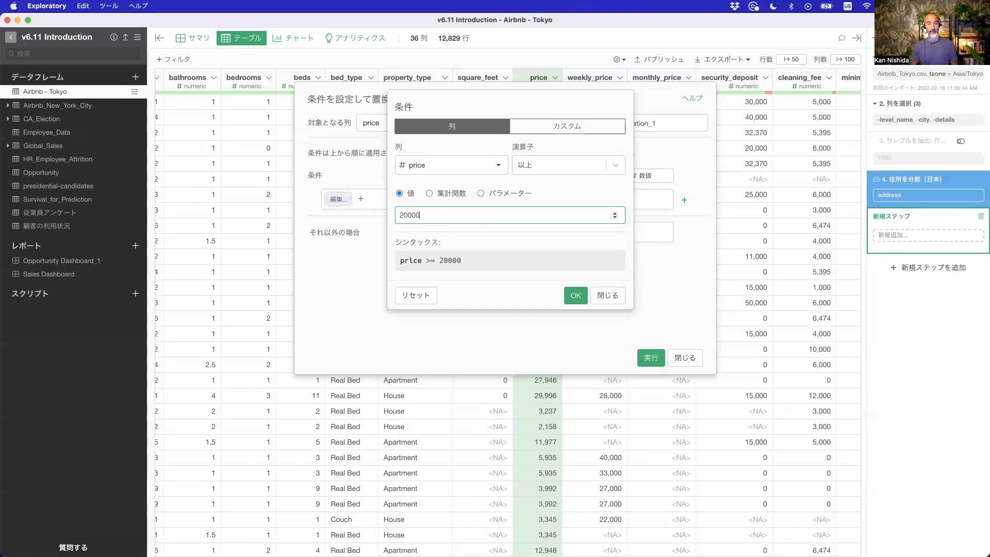
left_click(572, 295)
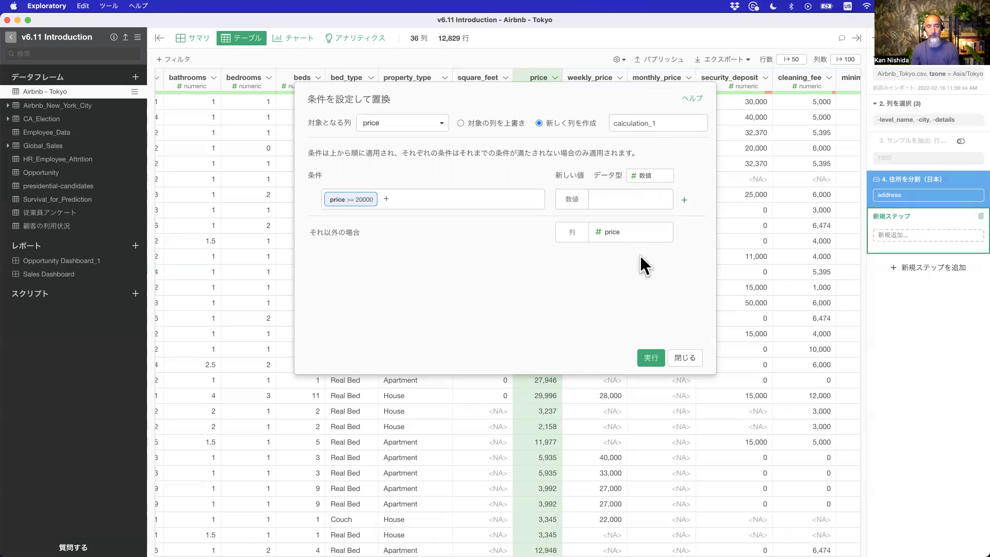
Step: Set the data type of the conditional calculation's new values to Character (文字)
left_click(610, 200)
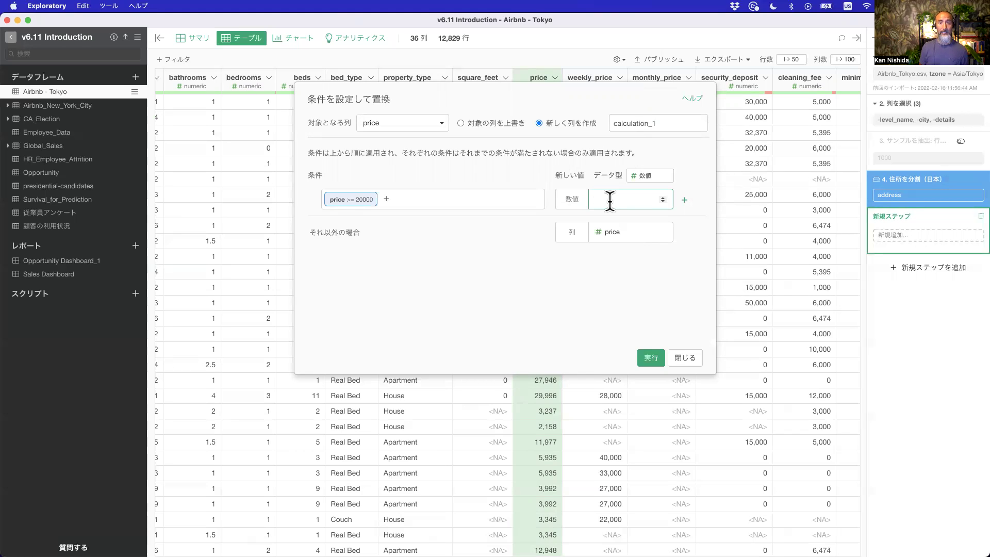
left_click(568, 198)
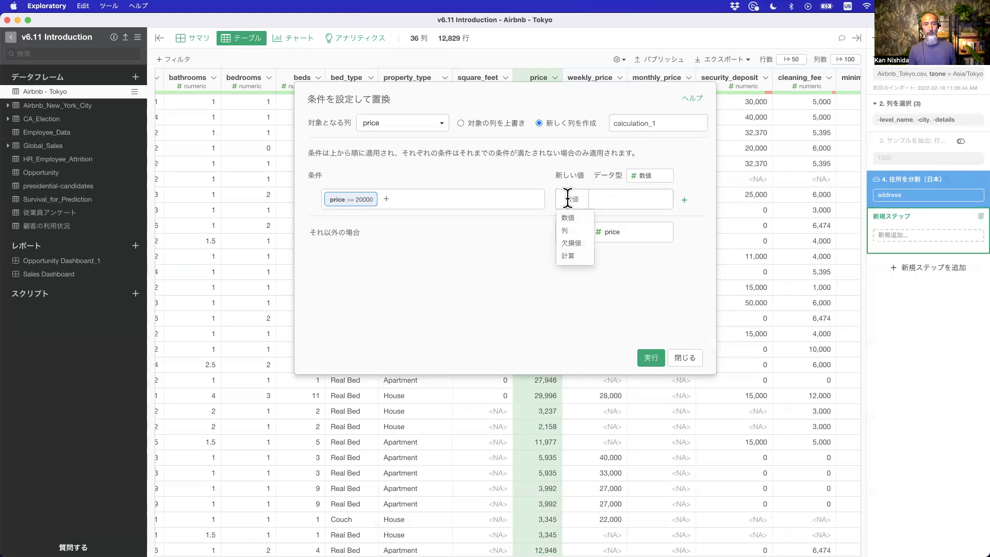
left_click(581, 172)
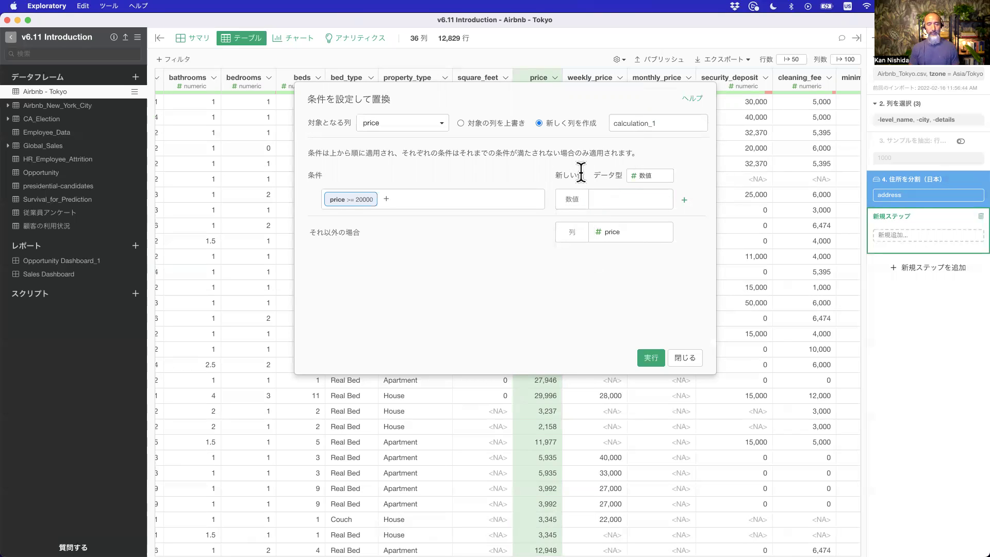
left_click(660, 176)
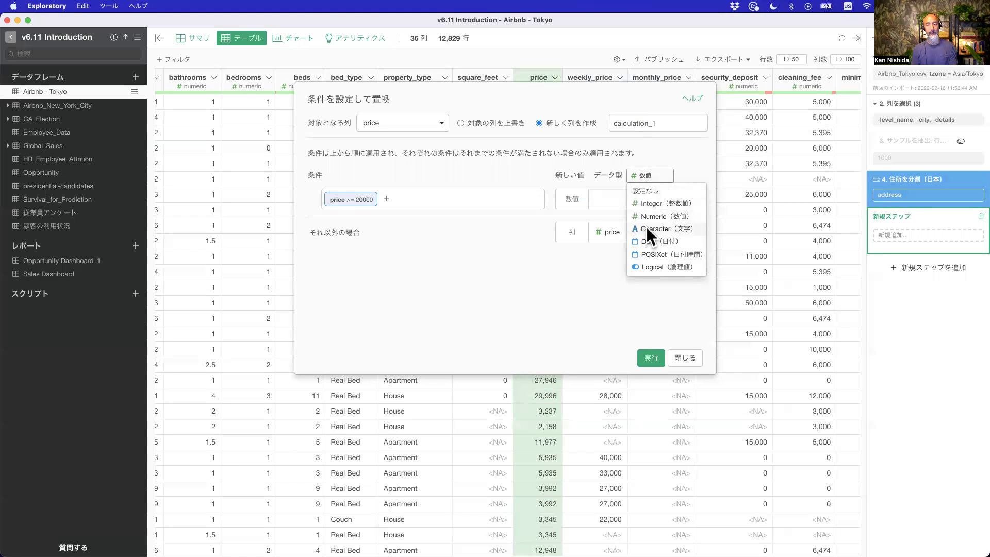
left_click(682, 229)
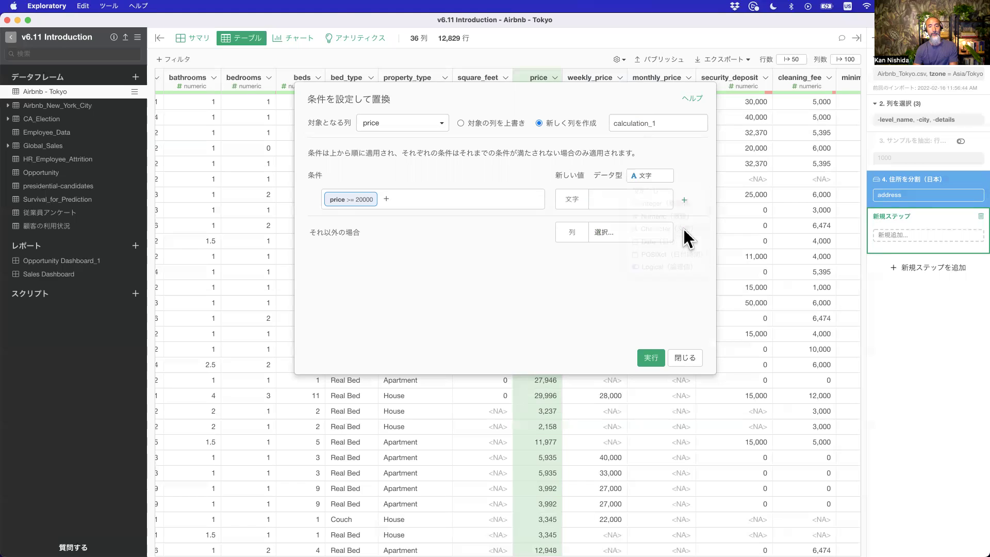
Step: Enter the text ハイエンド as the new value for the price >= 20000 condition
left_click(565, 200)
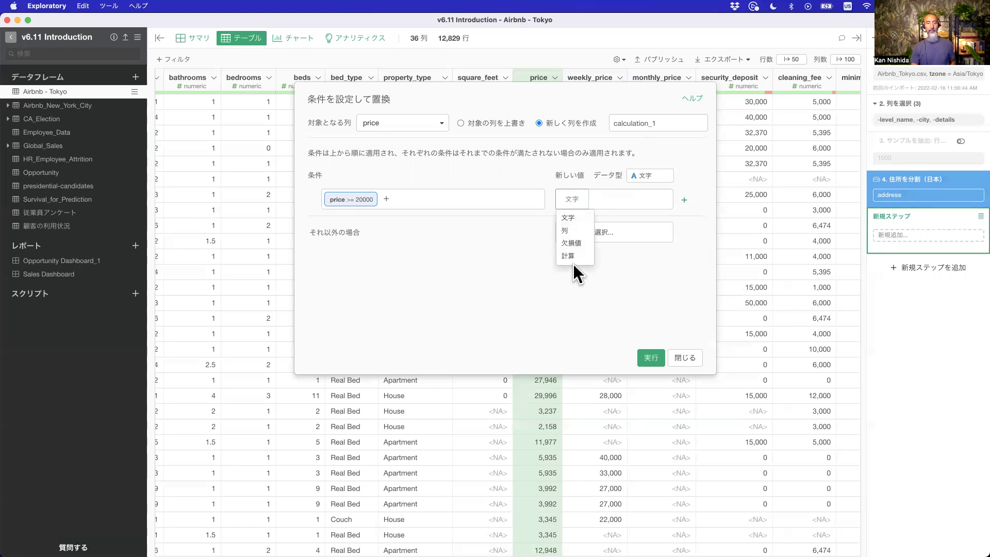
left_click(617, 197)
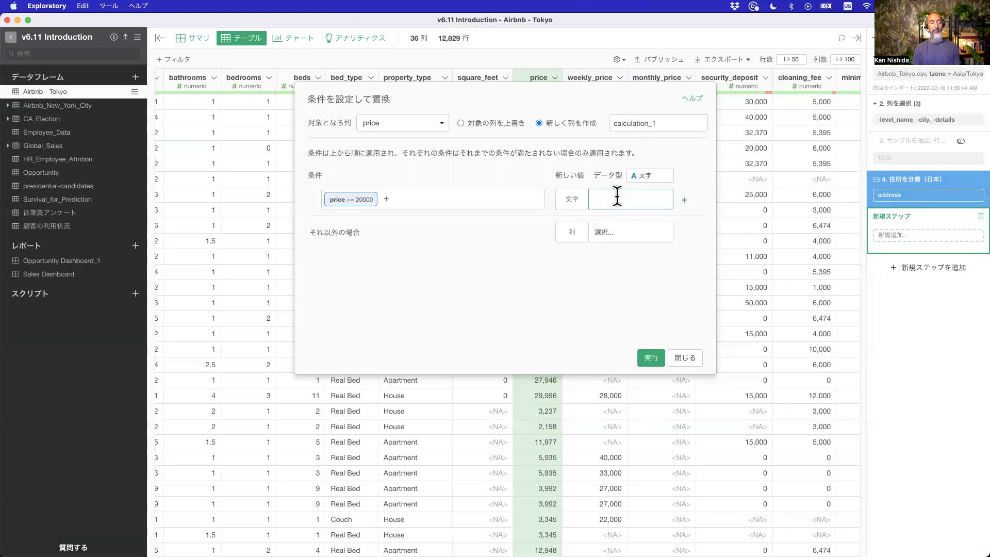
key("ctrl+space")
type("はいえん")
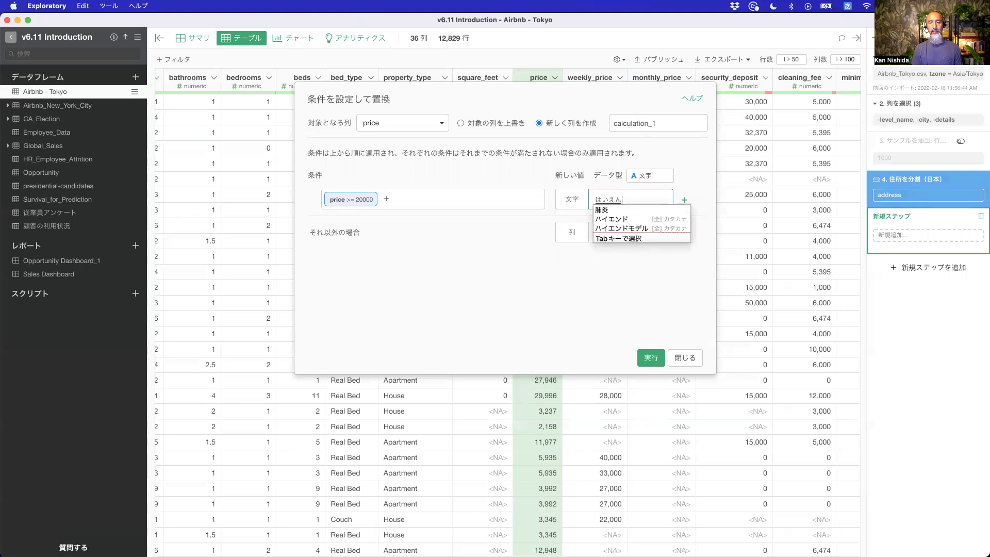
key("Tab")
key("Return")
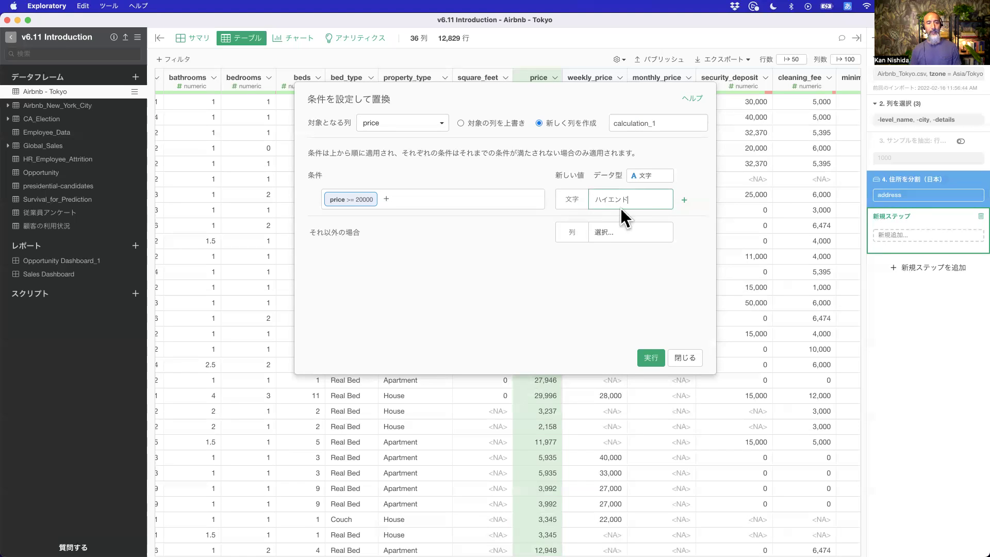
Step: Add a second condition requiring price to be 以上 (greater than or equal to) 10000
left_click(685, 200)
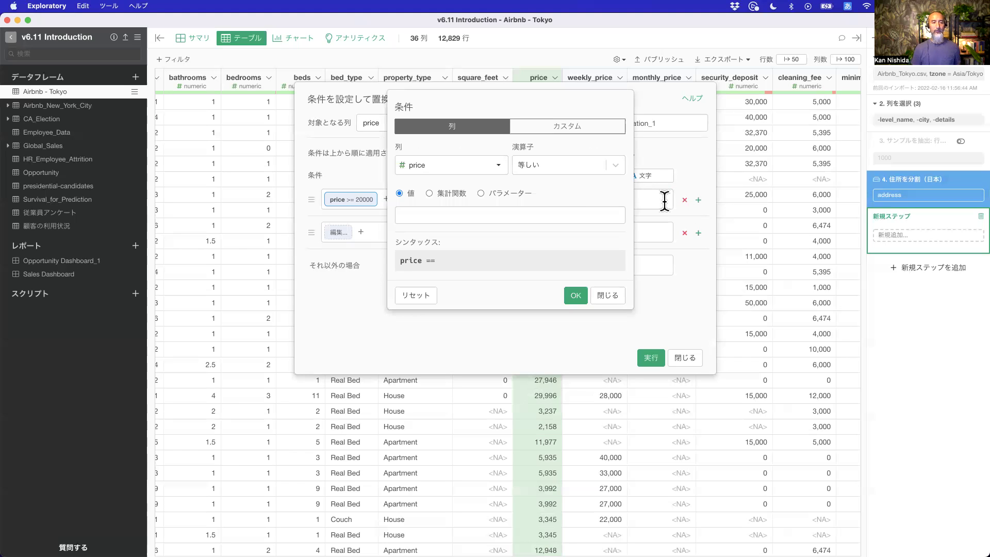
left_click(567, 164)
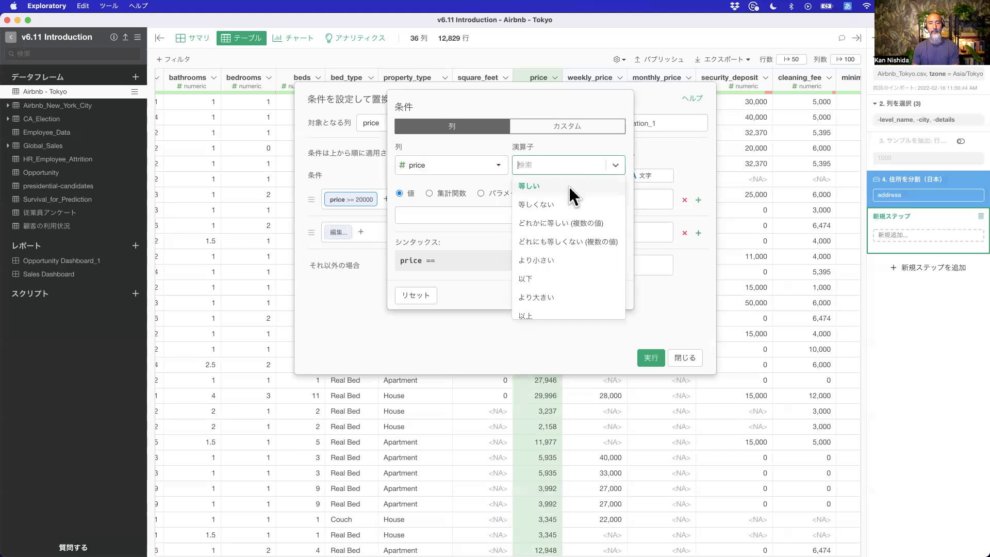
left_click(565, 242)
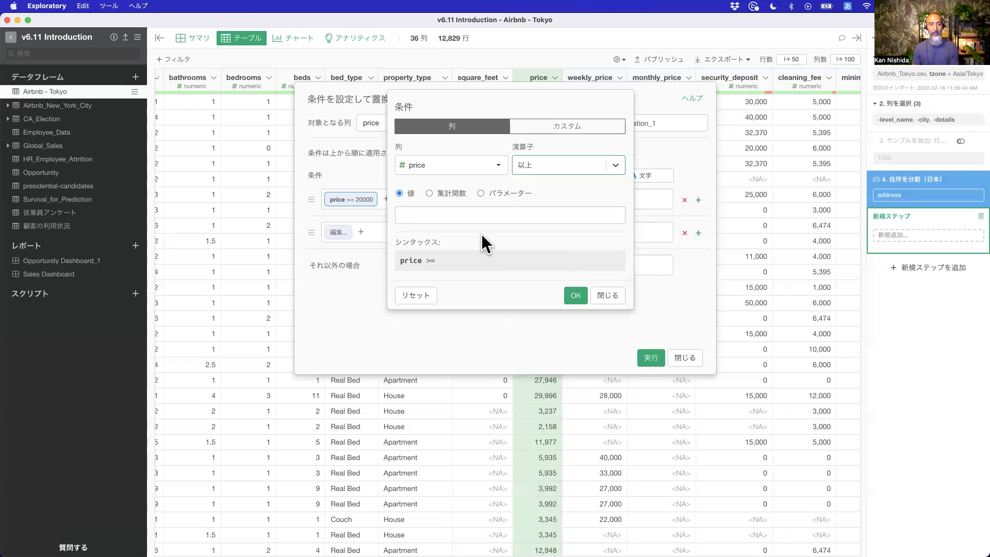
left_click(437, 214)
key("ctrl+space")
type("10000")
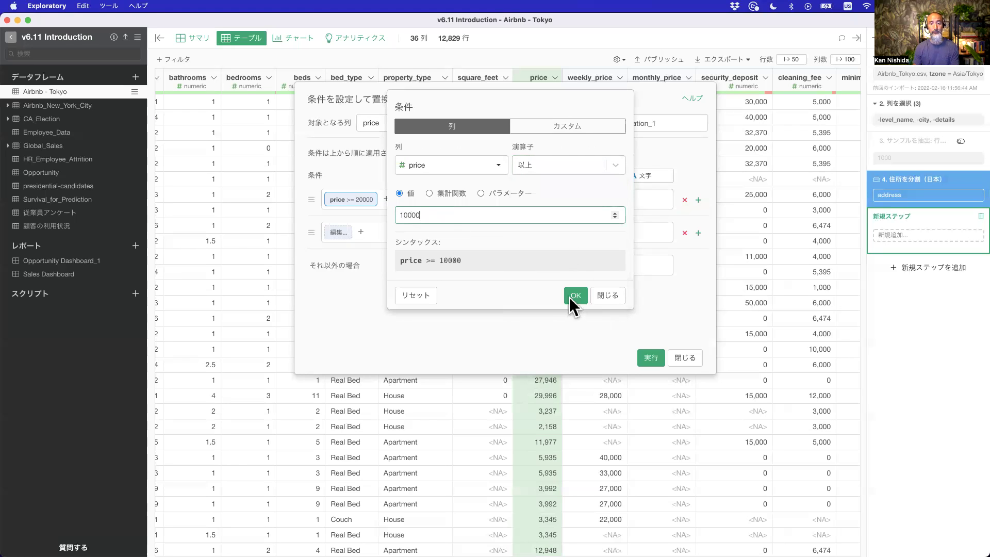
left_click(573, 295)
Step: Enter the text ミドル as the new value for the price >= 10000 condition
left_click(600, 233)
type("midd")
key("BackSpace")
key("BackSpace")
key("BackSpace")
key("BackSpace")
key("ctrl+space")
type("midoru")
key("space")
key("Return")
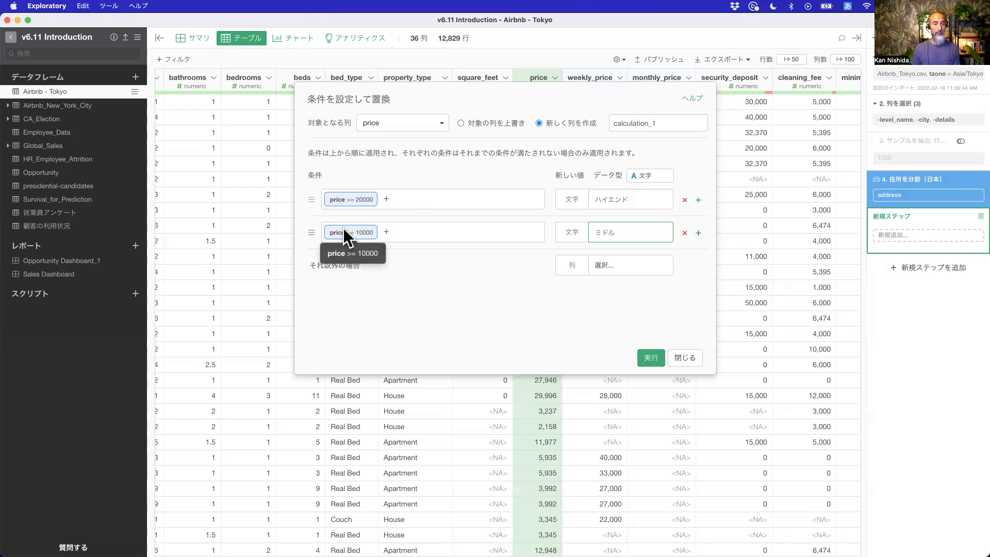
Step: Set the otherwise case (それ以外の場合) to the text value ロウエンド and run the conditional calculation
left_click(610, 269)
left_click(611, 268)
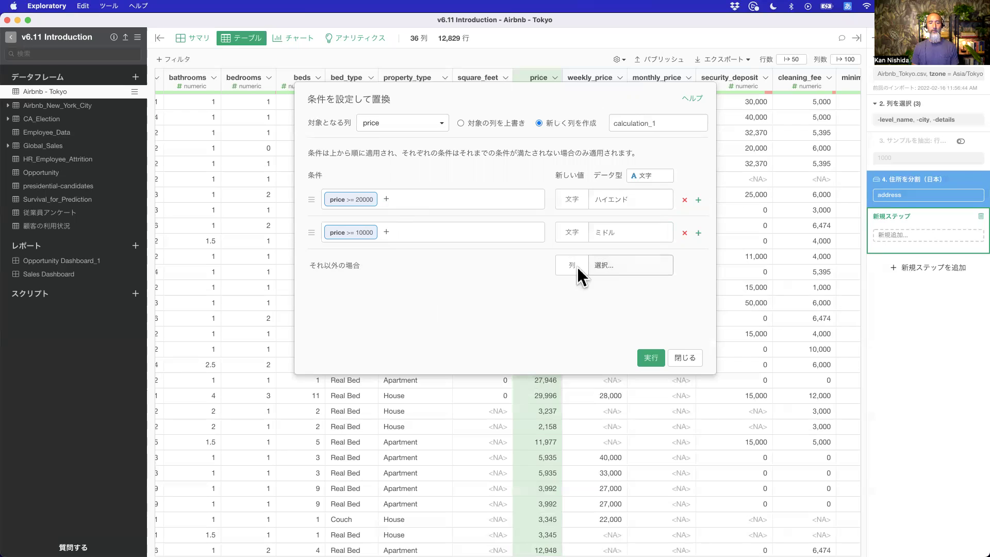
left_click(611, 265)
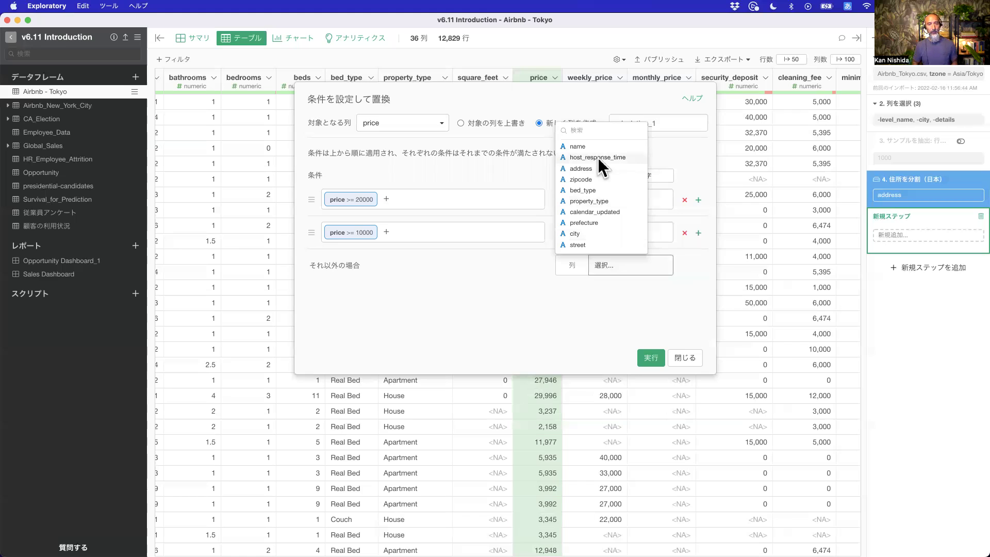
left_click(608, 265)
left_click(573, 264)
left_click(577, 286)
left_click(613, 264)
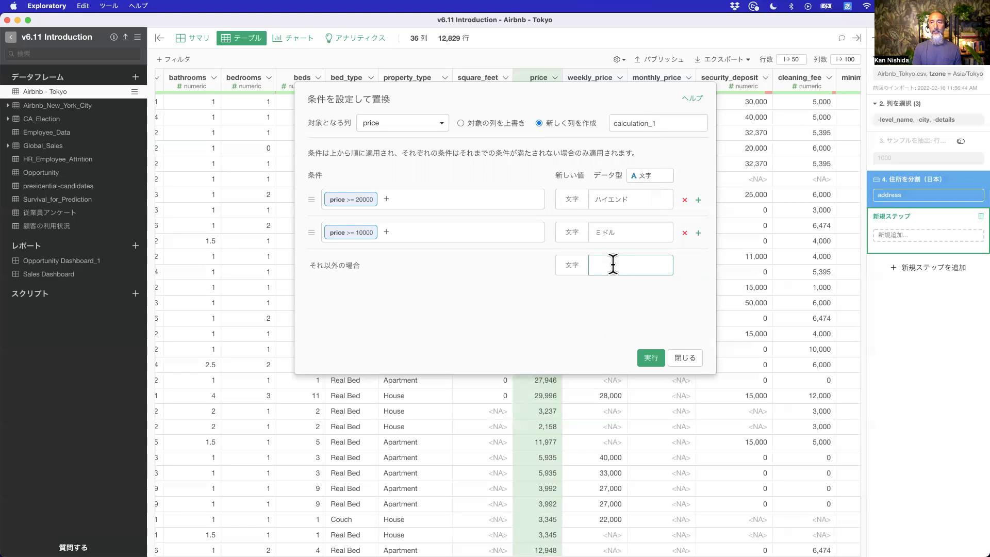
type("r")
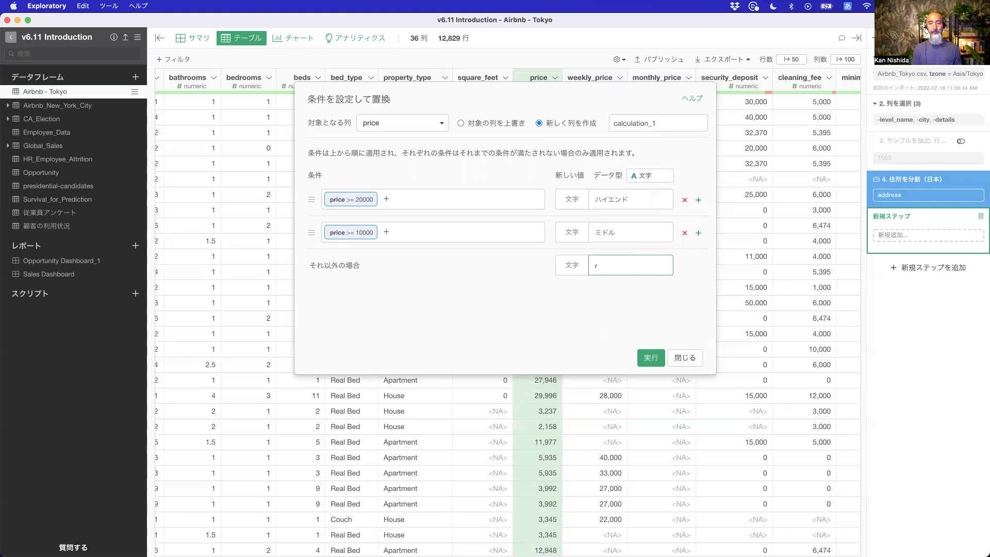
type("ouendo")
key("space")
key("space")
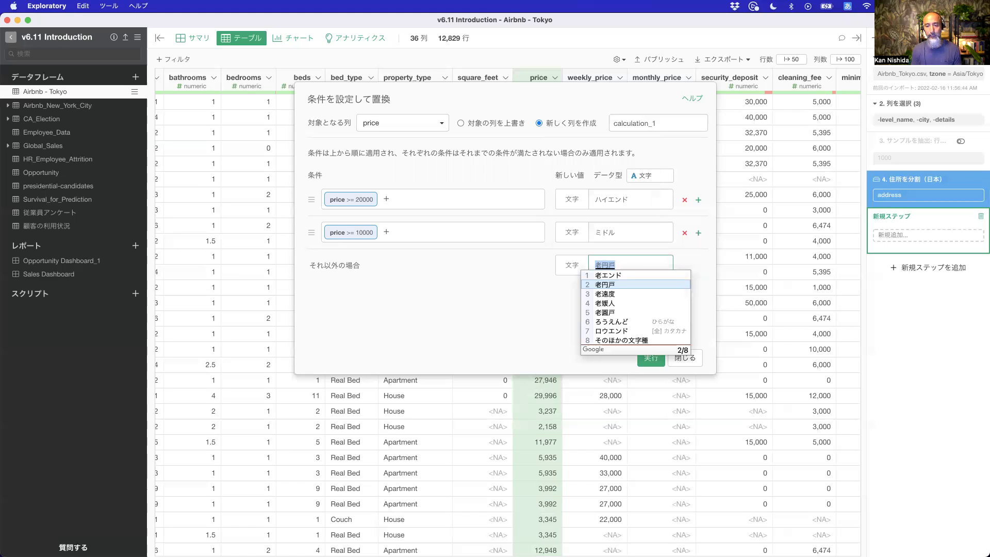
key("space")
key("space")
key("space")
key("space")
key("space")
key("Return")
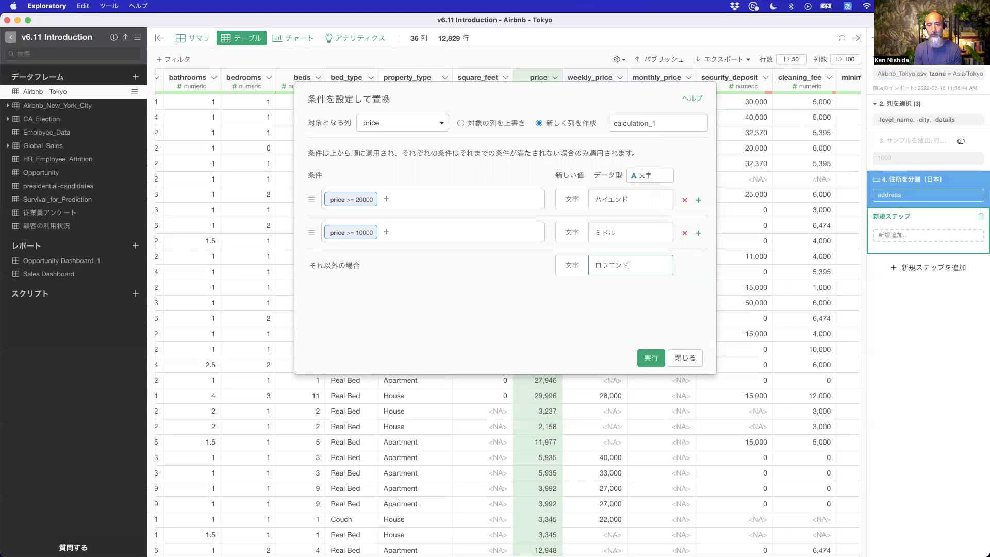
left_click(502, 317)
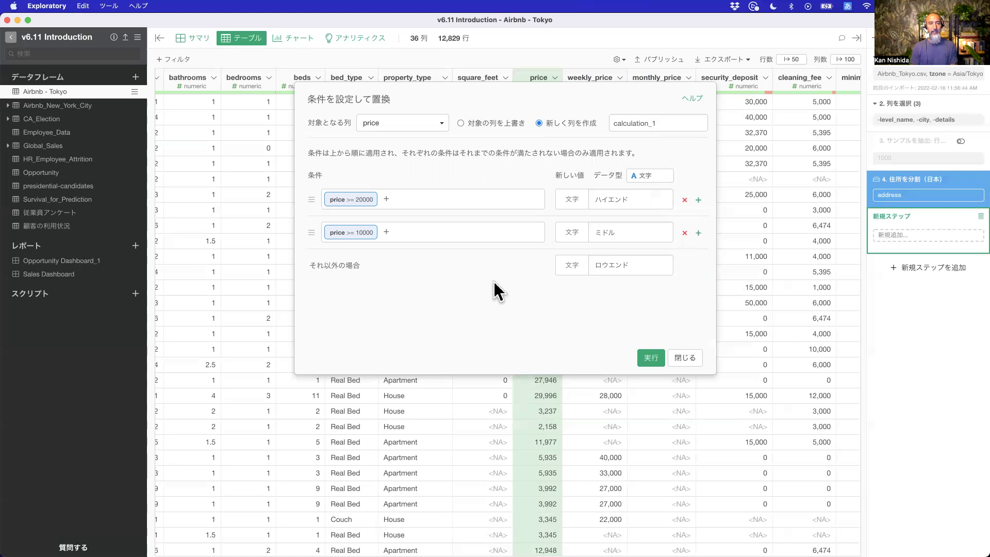
left_click(651, 358)
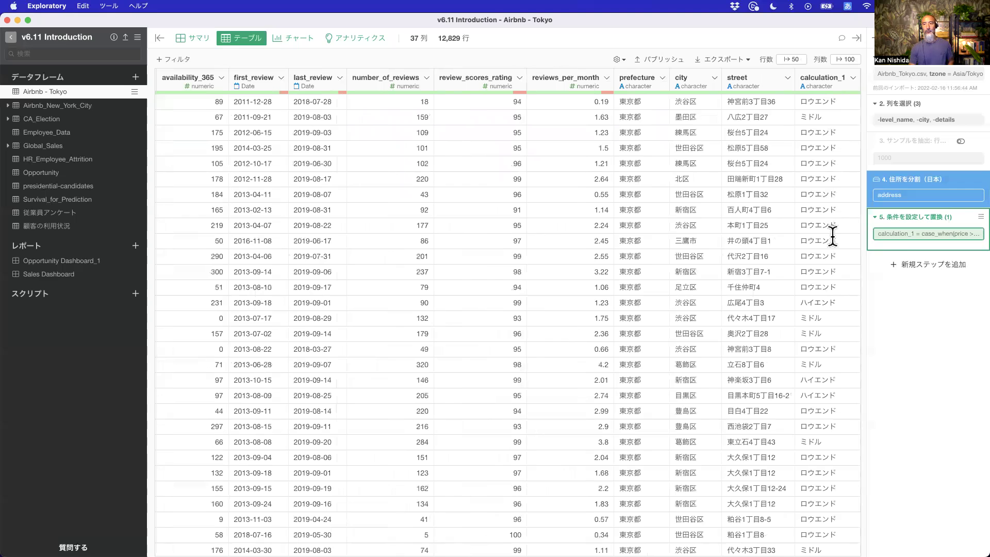
Step: Reopen the 条件を設定して置換 step and add a third condition requiring price to be 以上 (greater than or equal to) 30000
left_click(904, 235)
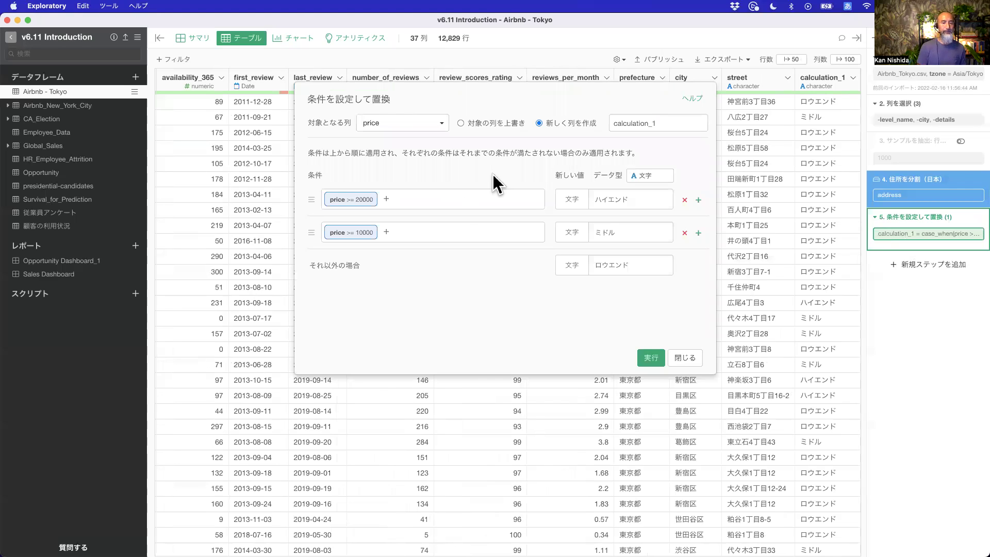
left_click(698, 233)
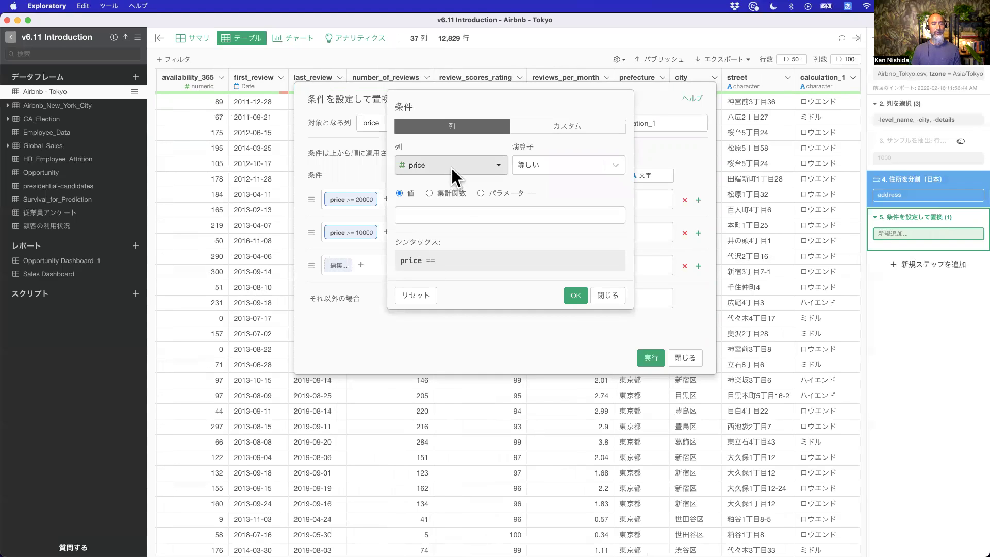
left_click(525, 169)
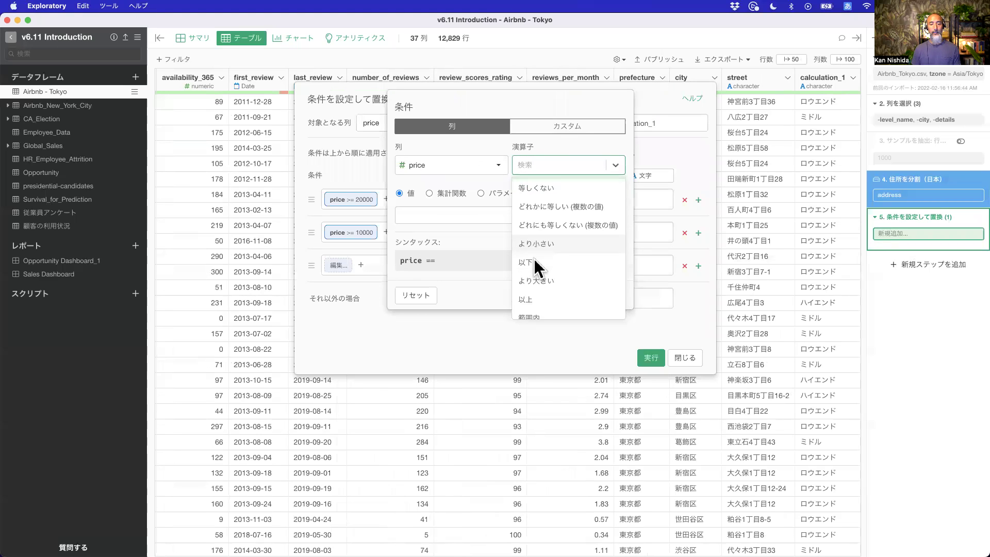
left_click(534, 281)
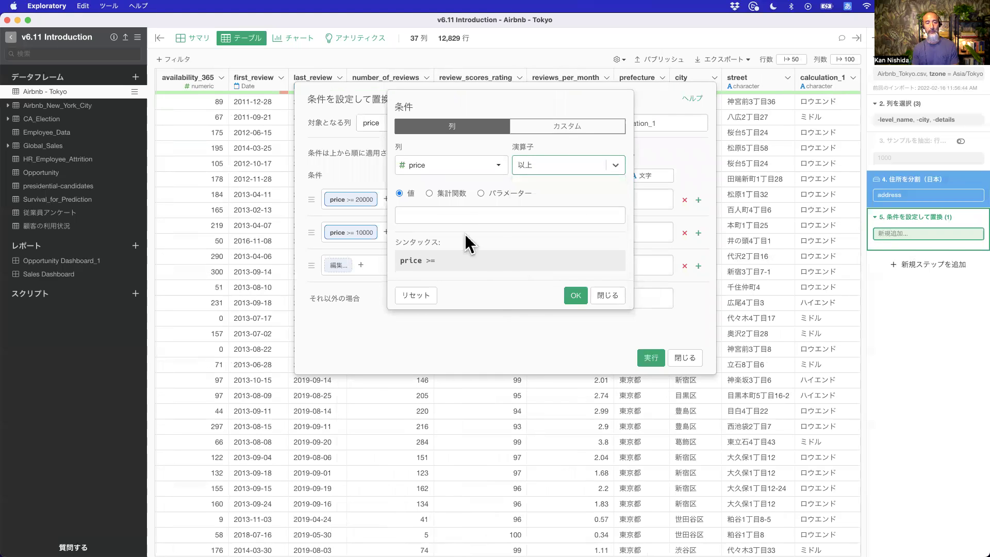
left_click(453, 216)
key("ctrl+space")
type("30000")
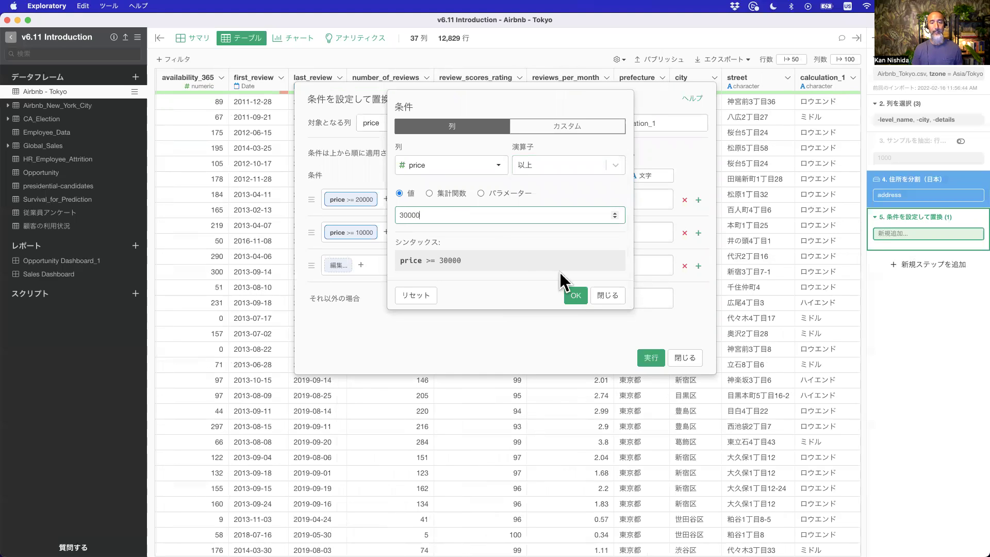
left_click(575, 295)
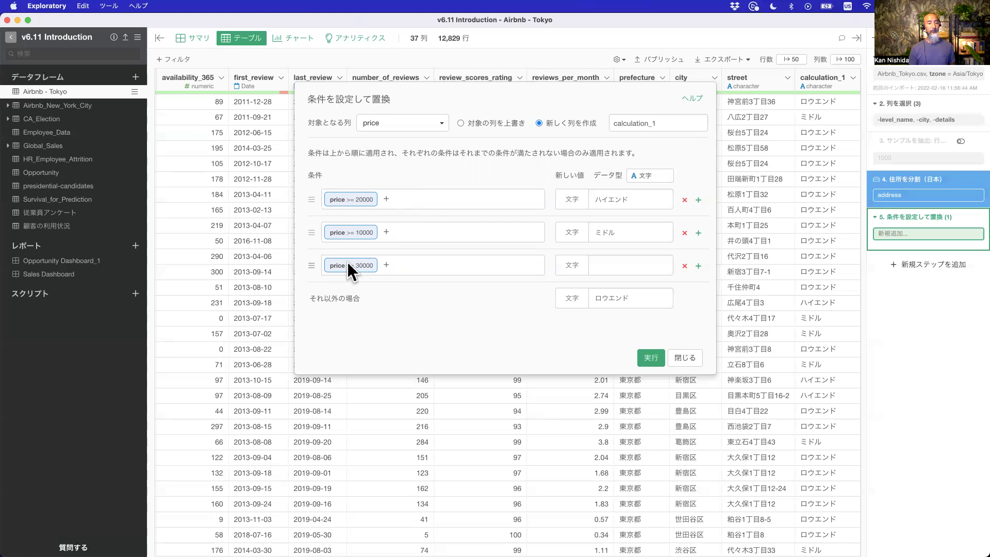
Step: Enter the text プレミアム as the new value for the price >= 30000 condition
left_click(609, 265)
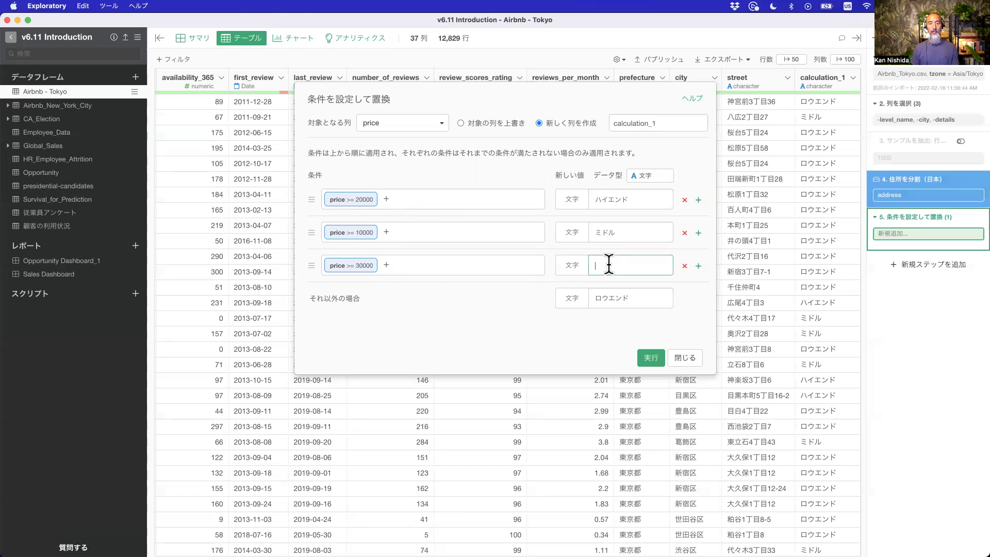
key("ctrl+space")
type("puremiamu")
key("Tab")
key("Return")
key("ctrl+space")
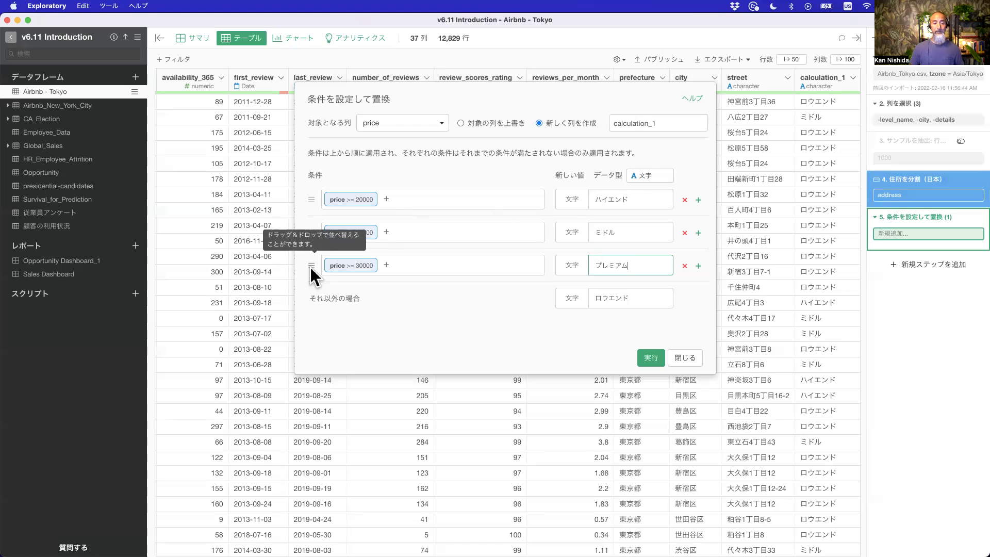
Step: Move the price >= 30000 condition ahead of the other conditions and rerun the calculation
left_click_drag(310, 266, 320, 183)
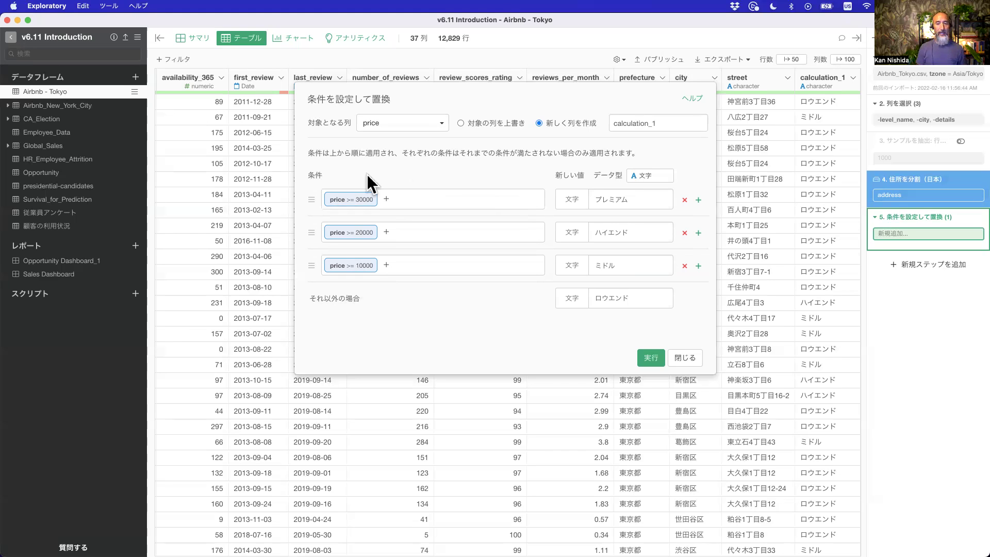
left_click(645, 358)
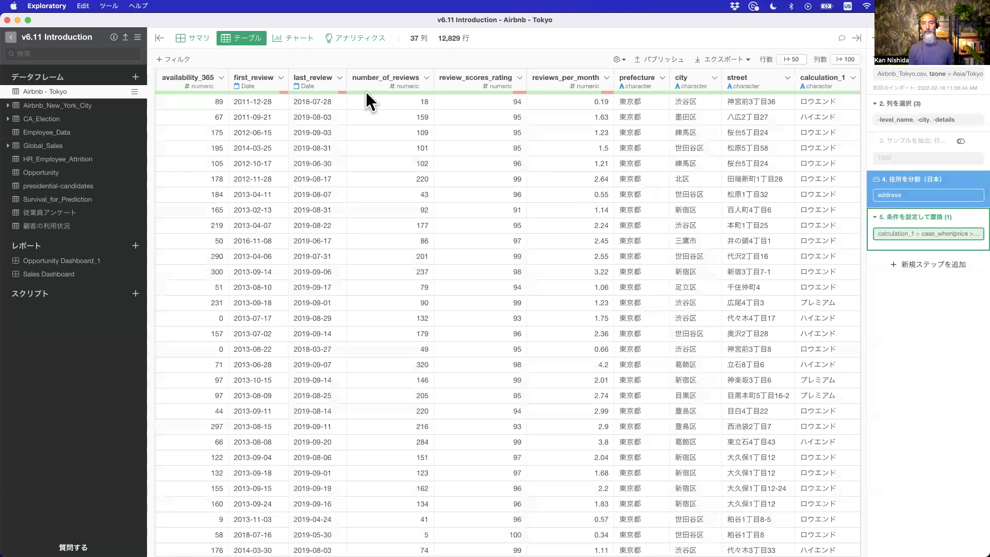
Step: Check the calculation_1 categories in the summary view and reopen the 条件を設定して置換 step to review its conditions
left_click(193, 37)
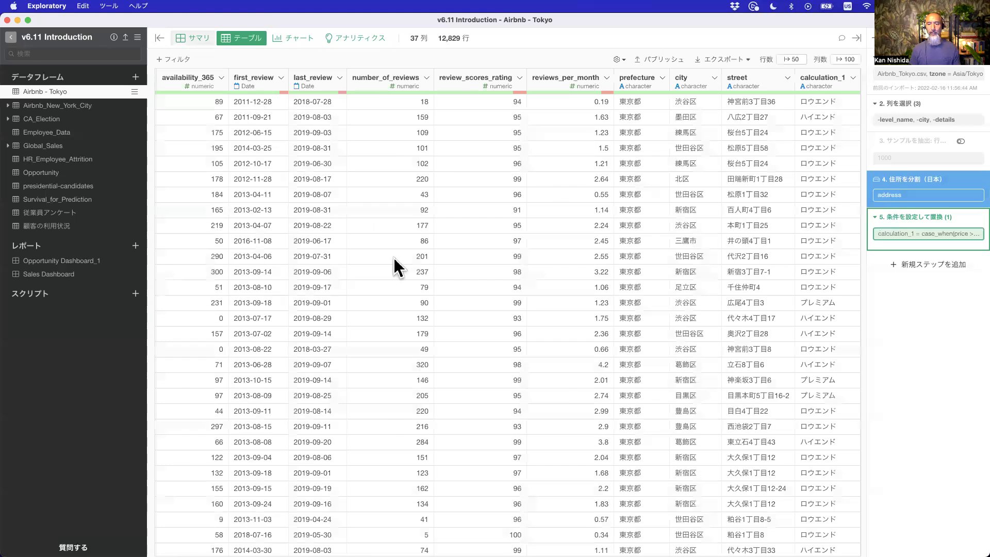
scroll(394, 258, "down", 20)
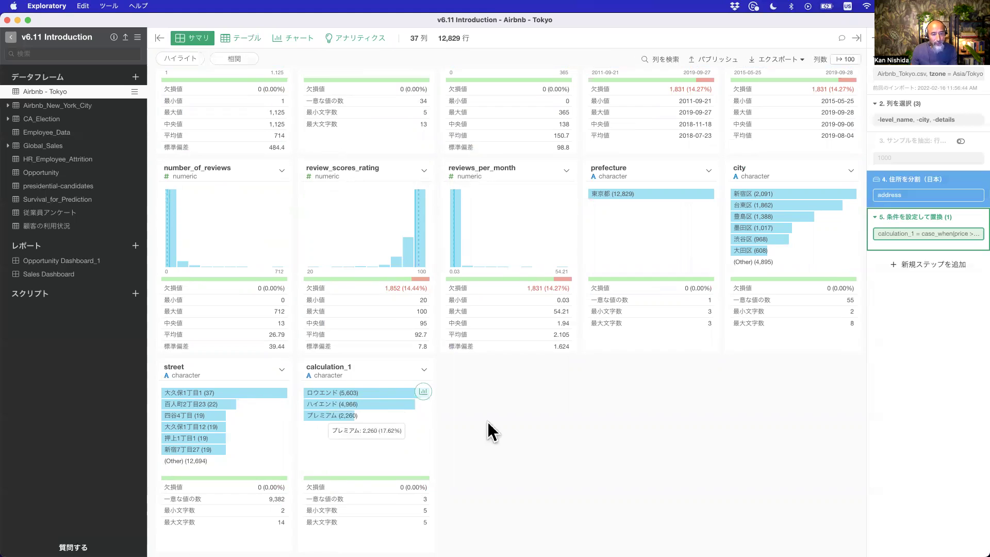
left_click(917, 234)
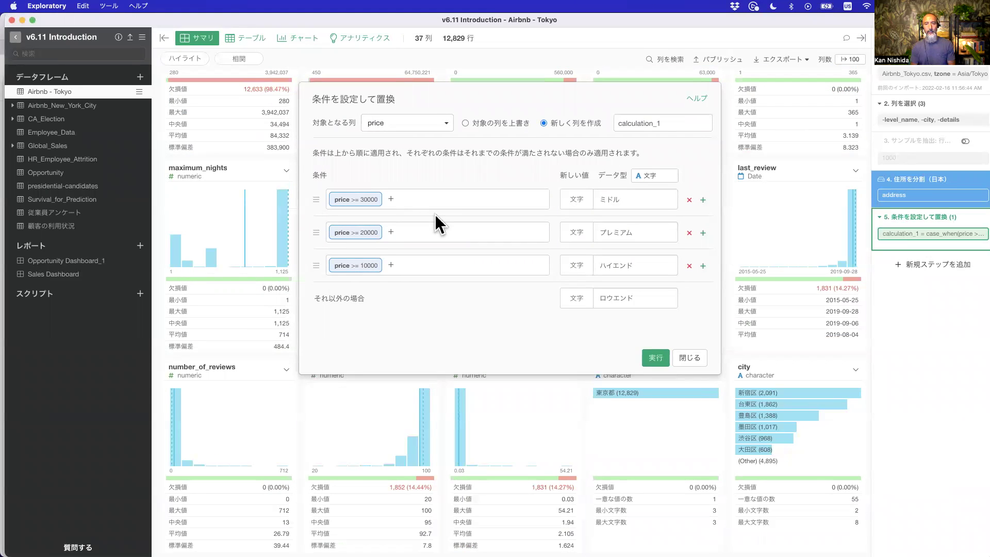
Step: Add a second condition requiring property_type to be 等しい (equal to) Apartment alongside the price >= 30000 condition
left_click(390, 200)
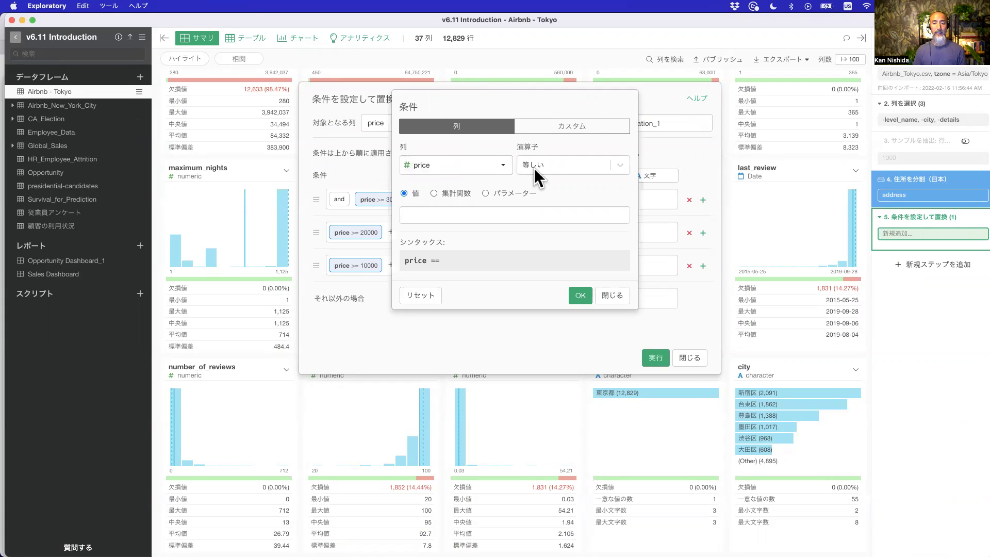
left_click(451, 167)
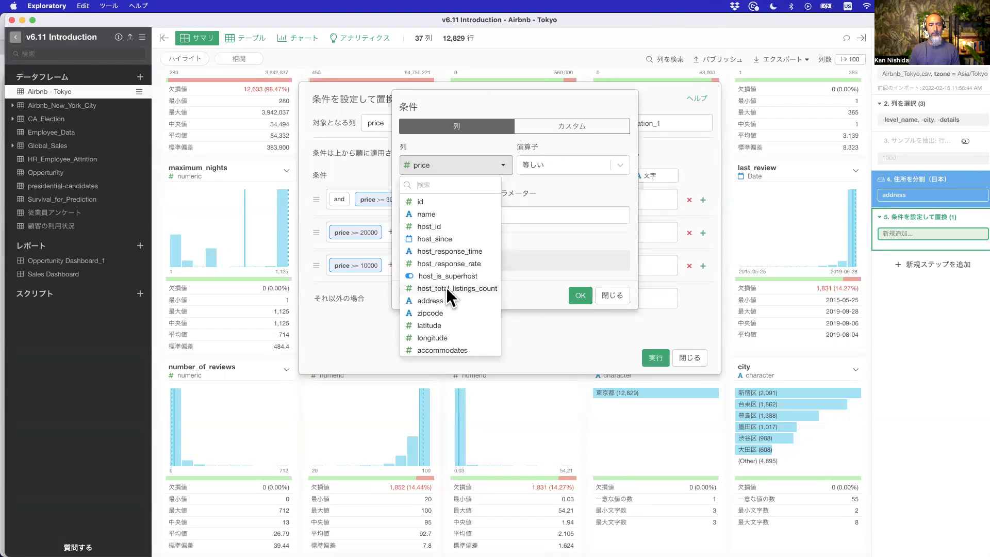
scroll(447, 288, "down", 5)
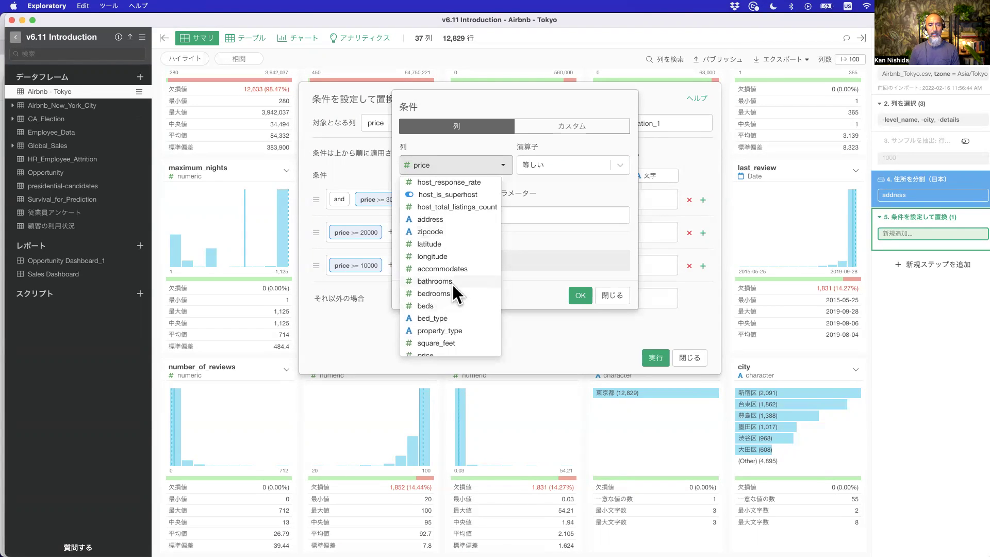
left_click(450, 330)
left_click(486, 216)
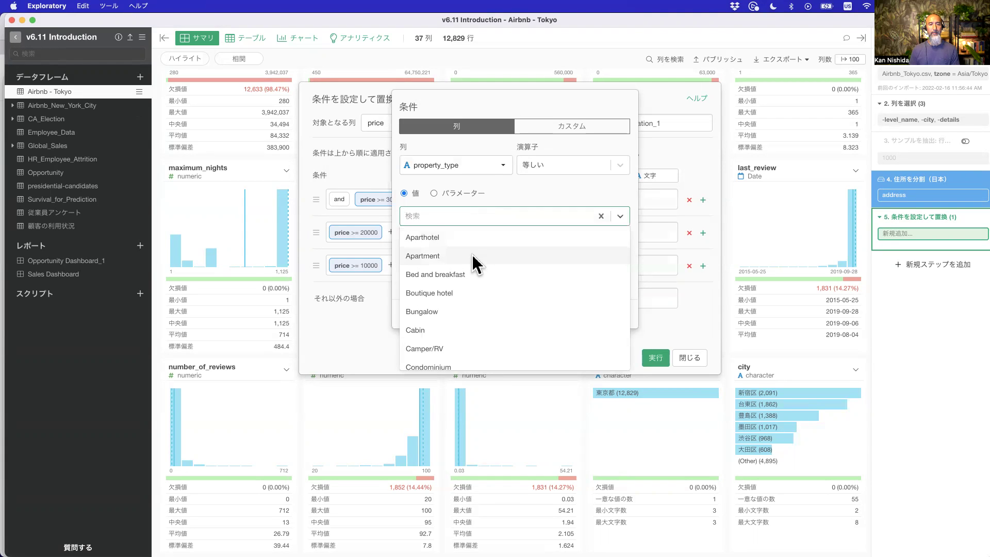
left_click(473, 254)
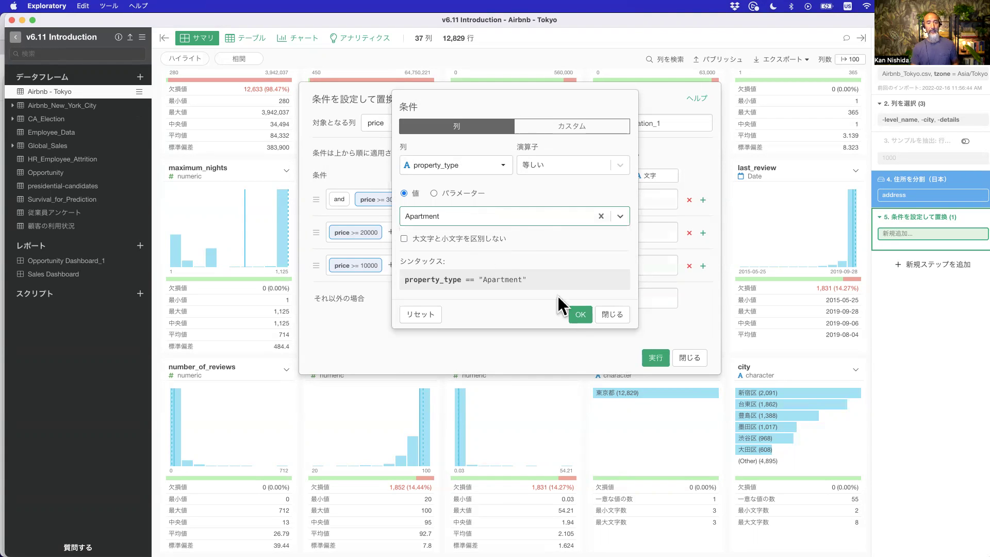
left_click(579, 314)
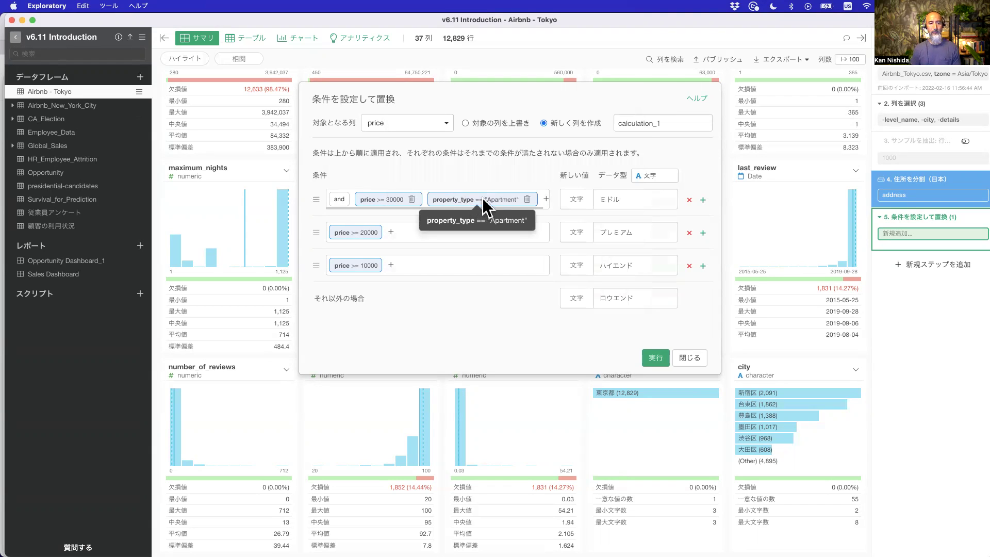
Step: Set the new value for the price >= 30000 and Apartment condition to ハイエンドアパート
double_click(610, 201)
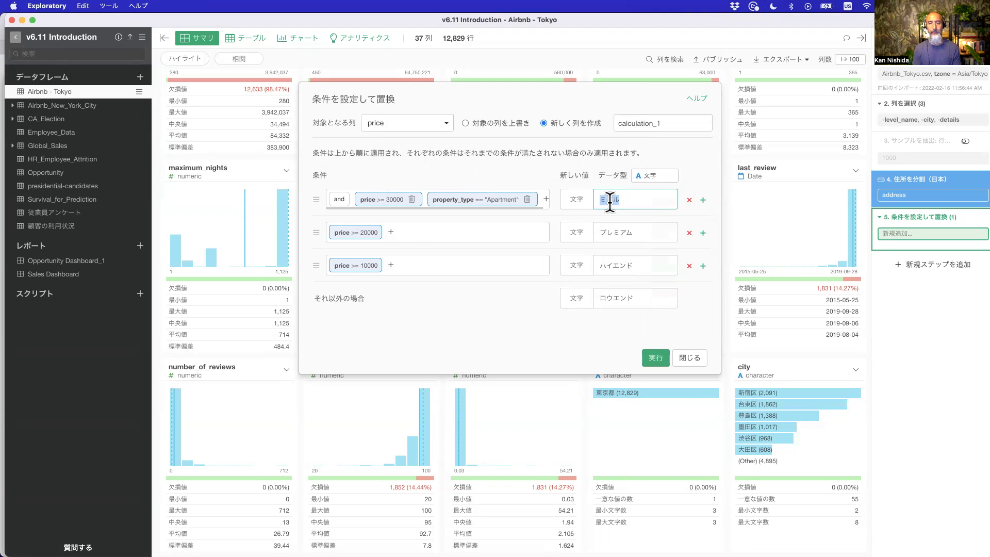
key("ctrl+space")
type("はいえんど")
key("space")
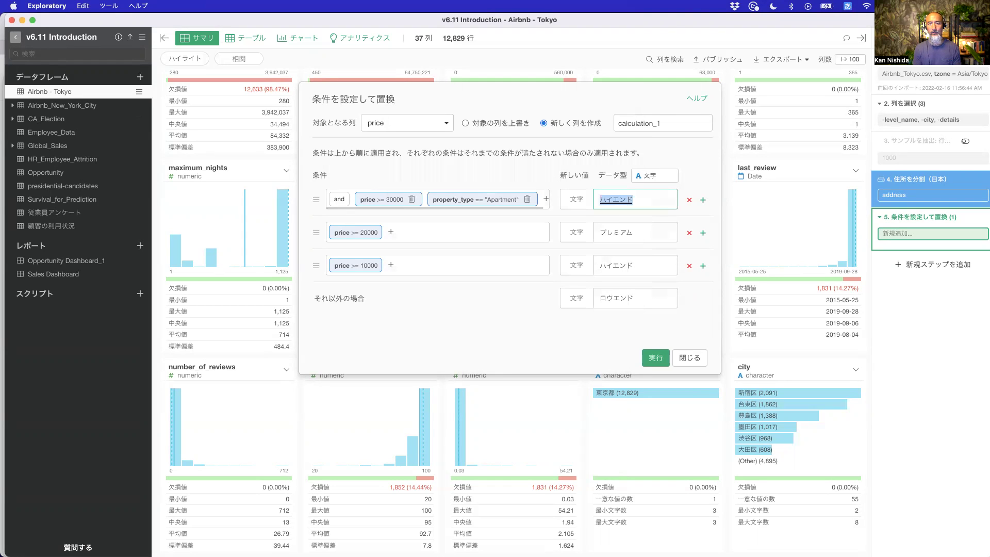
type("あぱーと")
key("space")
key("Return")
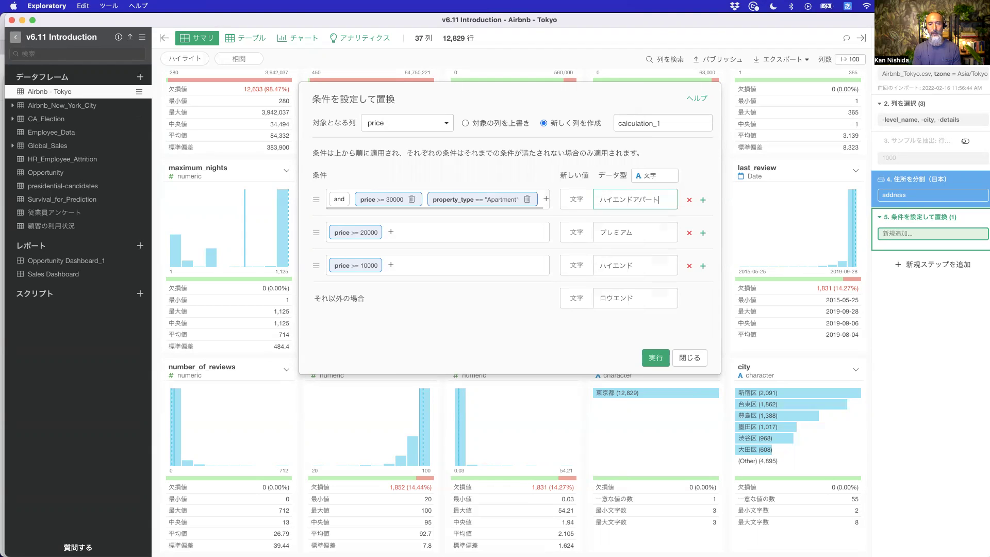
Step: Set the new values to ハイエンド for price >= 20000 and ミドル for price >= 10000, and run the calculation
double_click(615, 232)
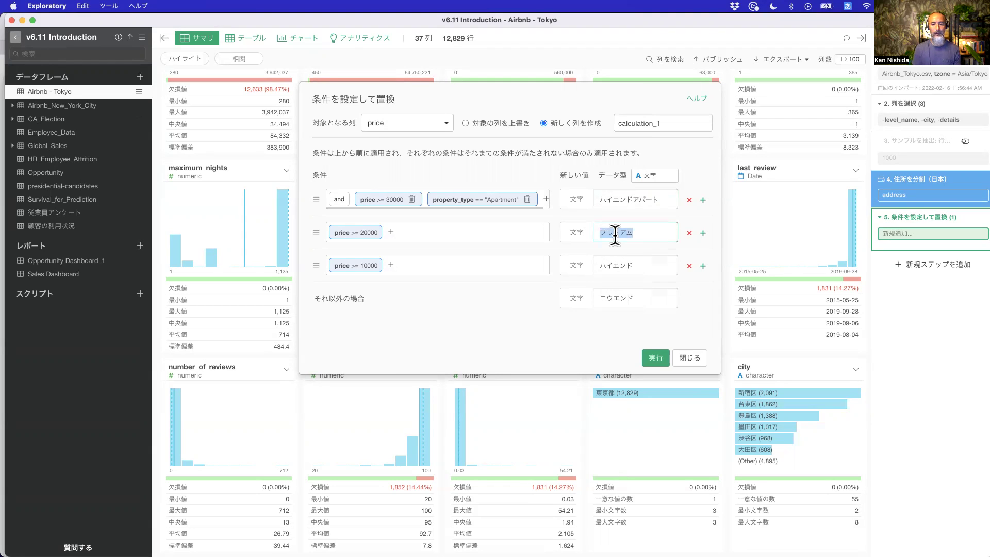
type("はいえんど")
key("space")
key("Return")
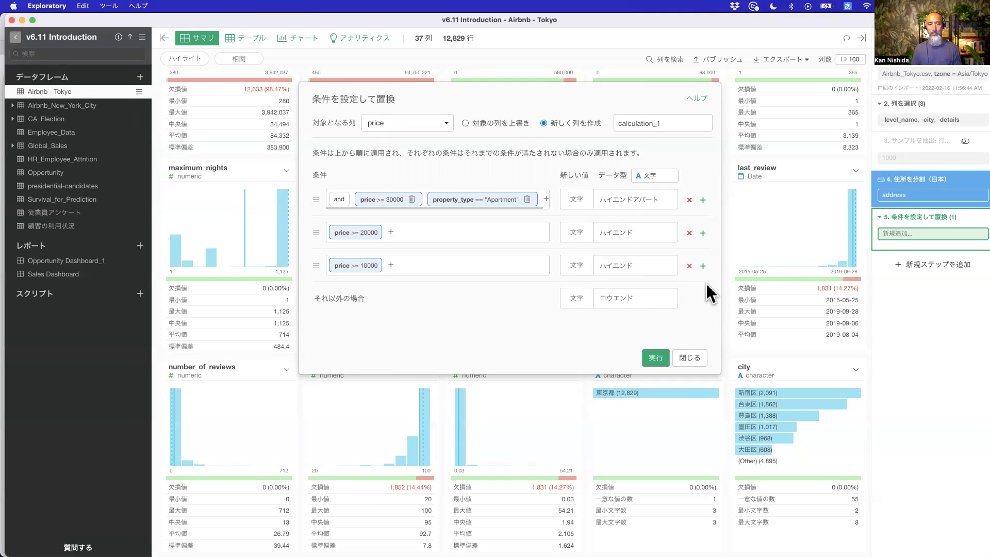
double_click(652, 268)
type("みどる")
key("space")
key("Return")
left_click(652, 357)
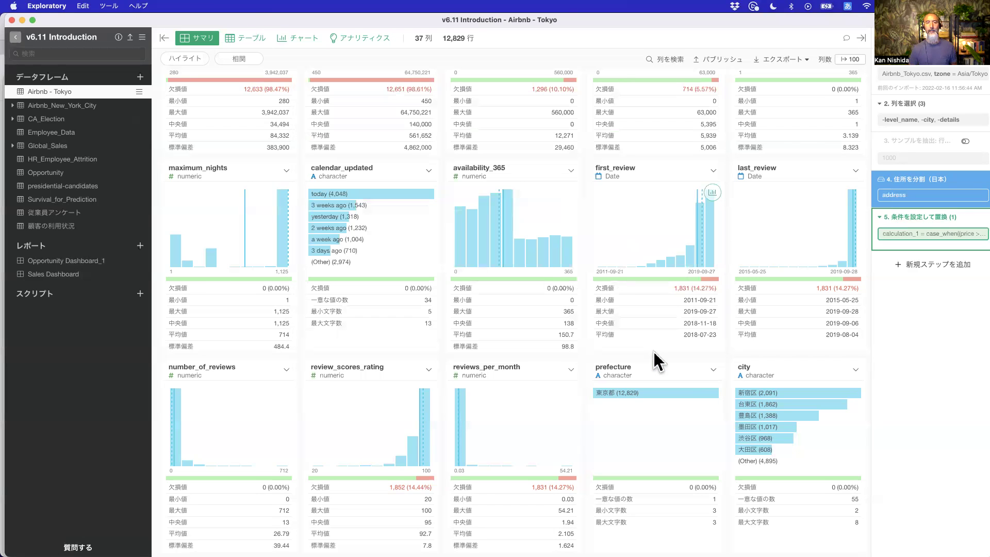
scroll(542, 336, "down", 5)
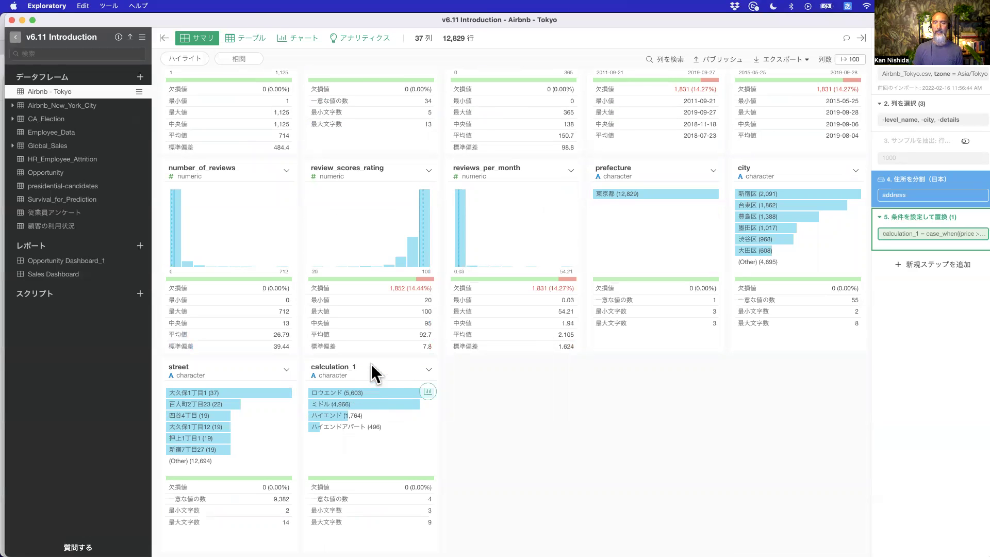
scroll(374, 382, "up", 5)
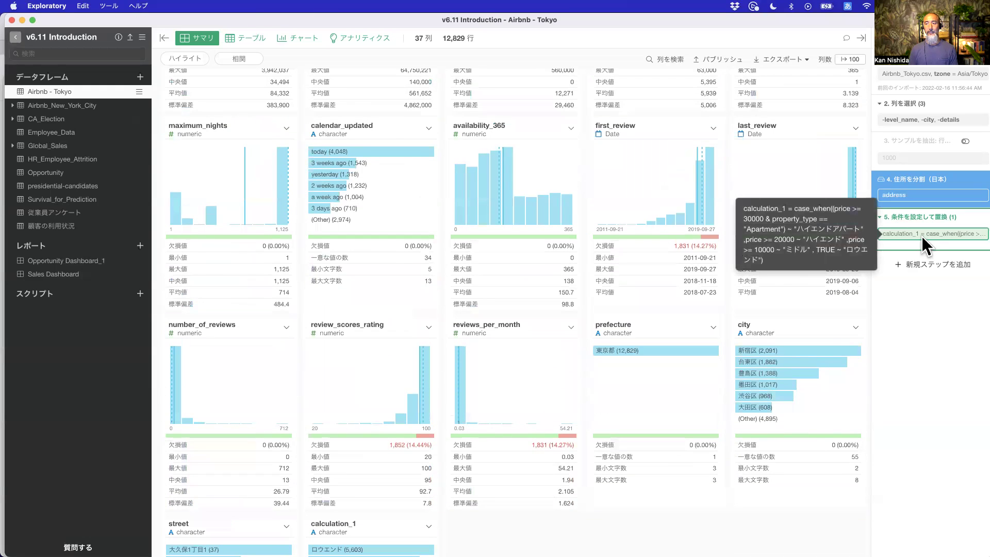
Step: Reopen the 条件を設定して置換 step, rename its new column as 物件タイプ, and rerun the calculation
left_click(923, 236)
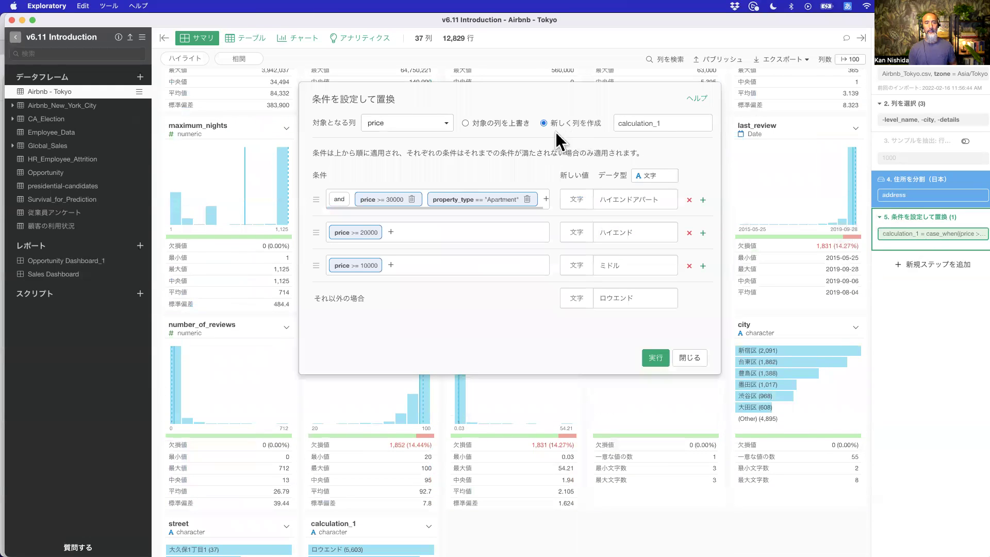
double_click(647, 123)
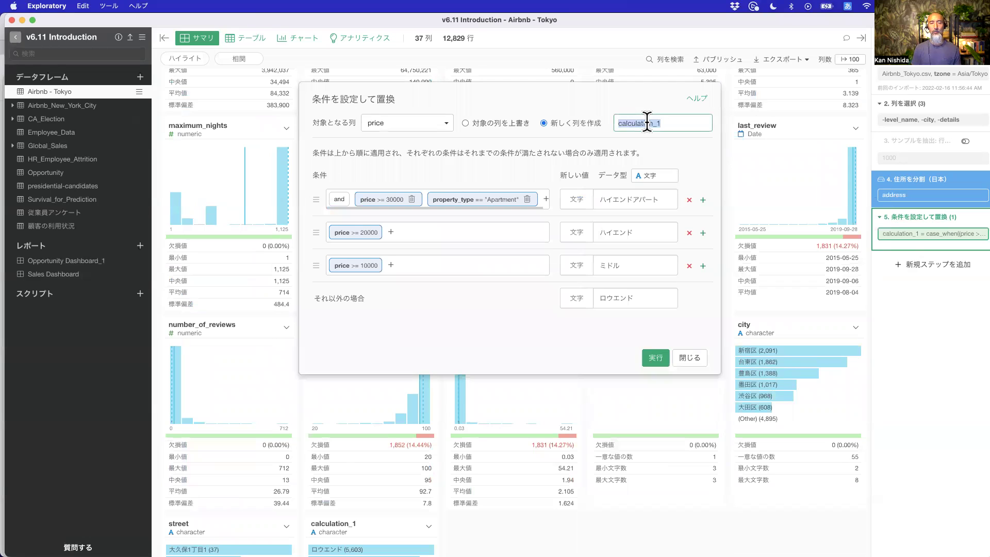
type("ap")
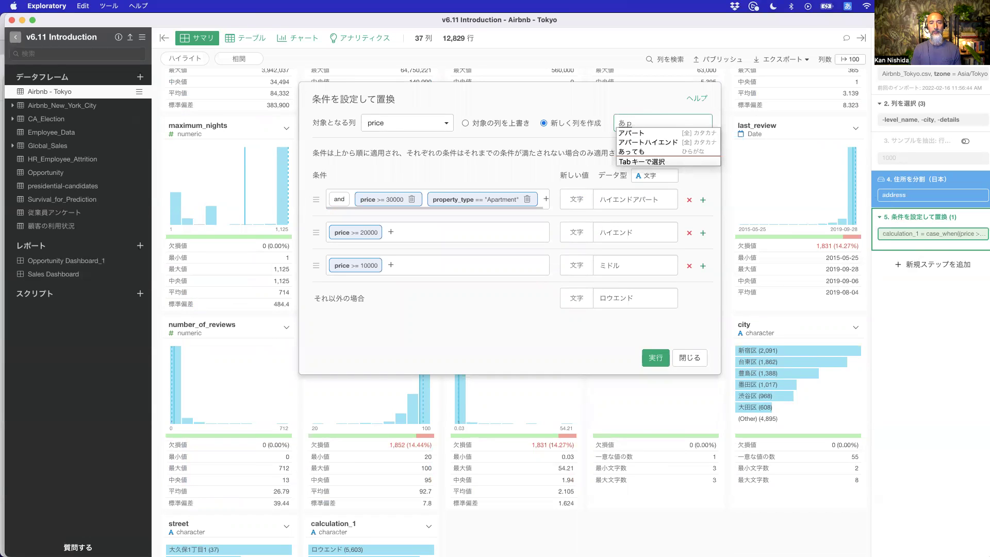
key("BackSpace")
key("BackSpace")
type("bukken")
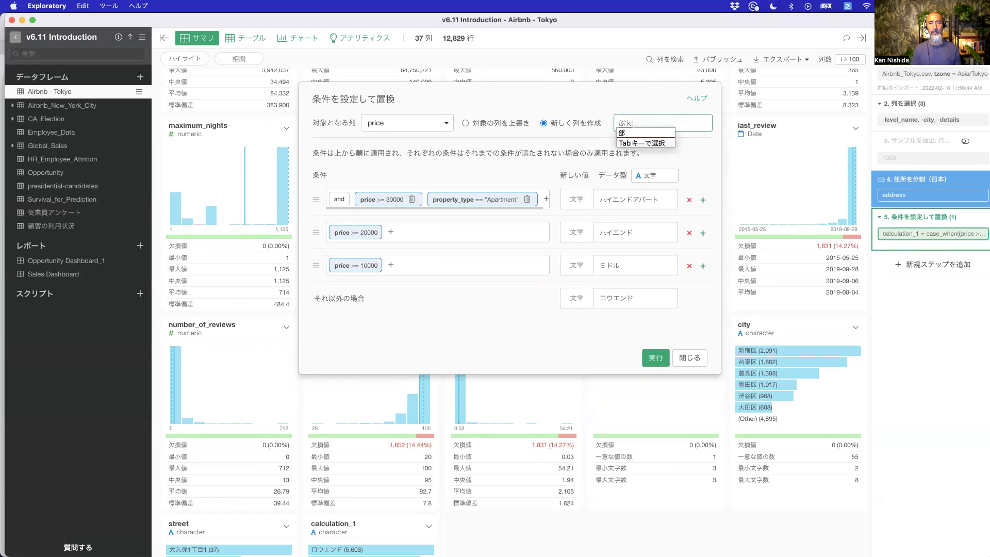
key("space")
key("Return")
key("Return")
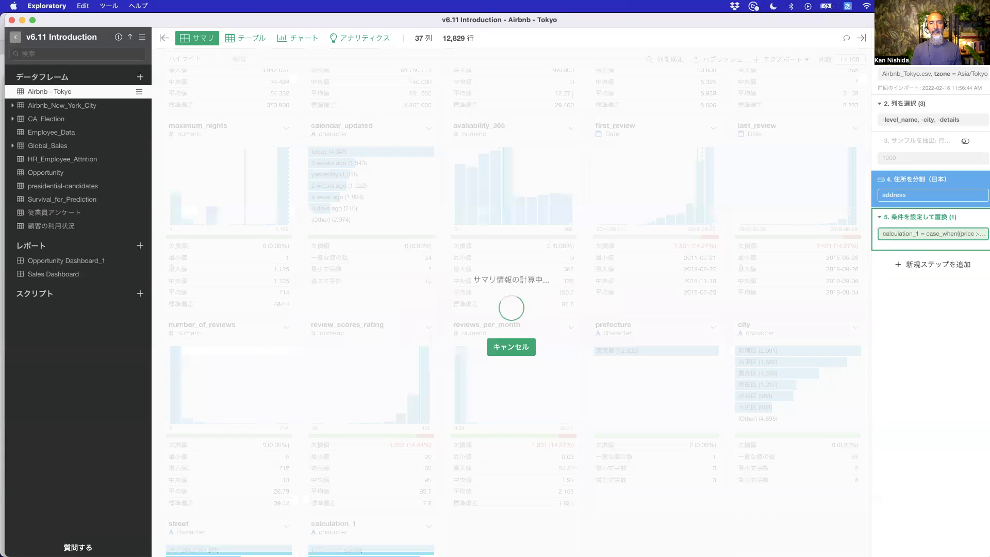
scroll(342, 404, "down", 5)
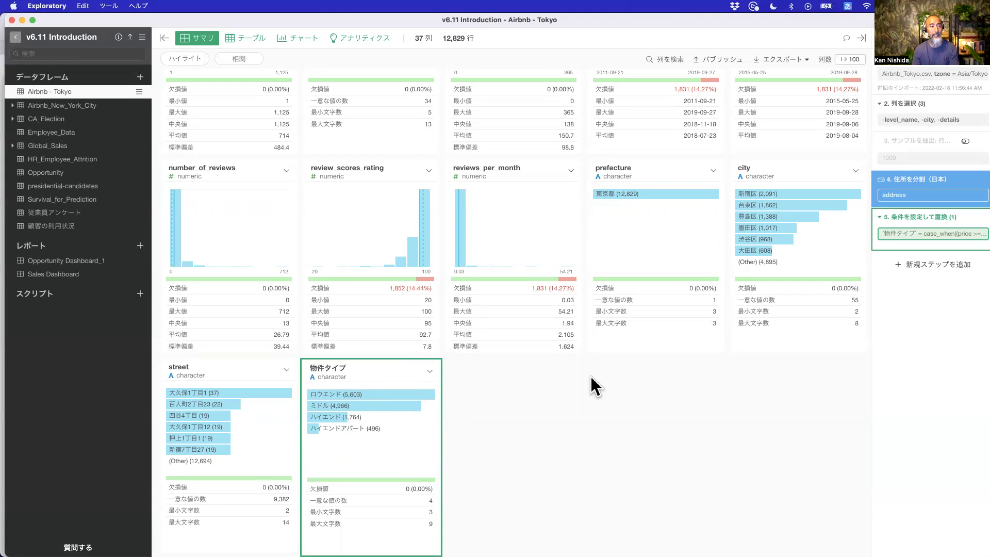
Step: Try 計算 as the value type for the ハイエンドアパート row, view its formula editor, restore 文字, and close the step without running it
left_click(899, 237)
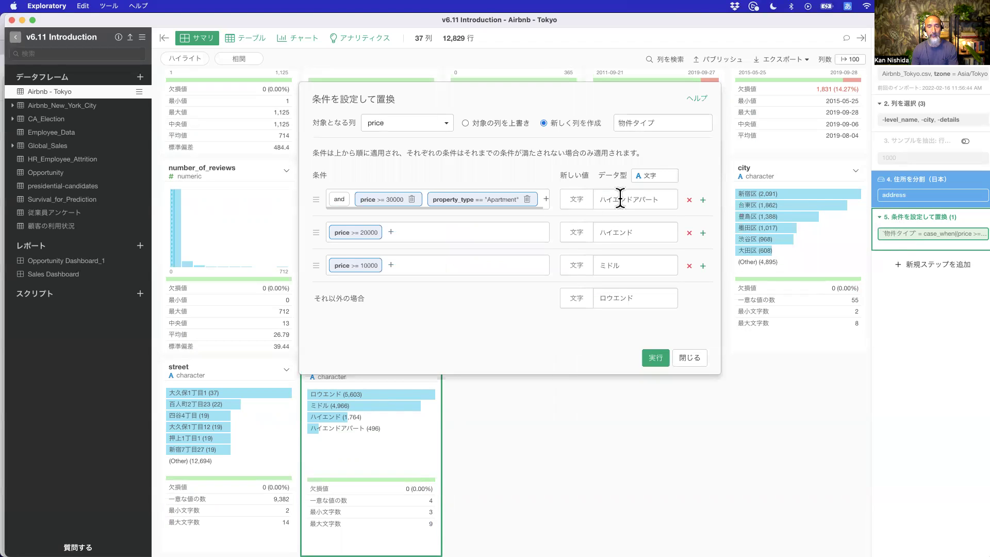
left_click(577, 200)
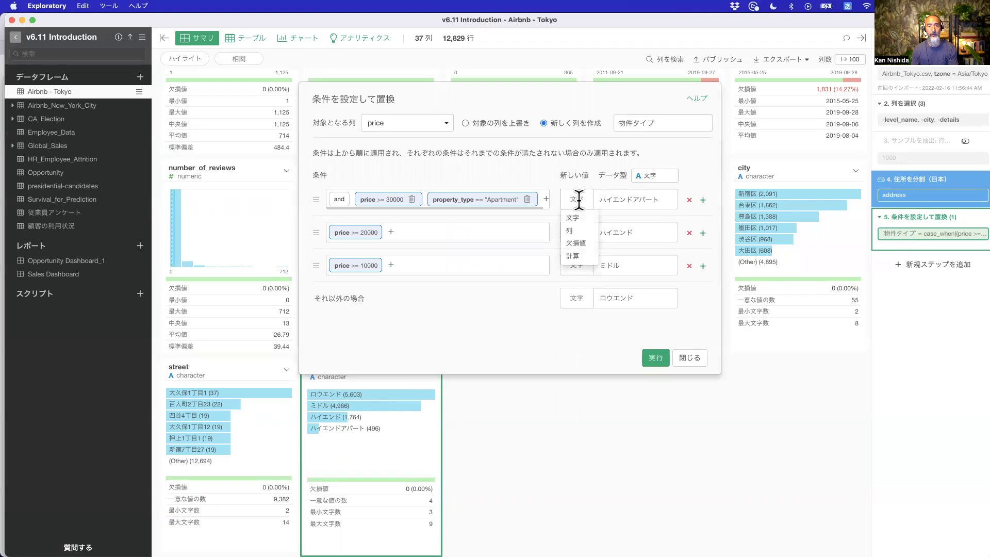
left_click(577, 255)
left_click(620, 202)
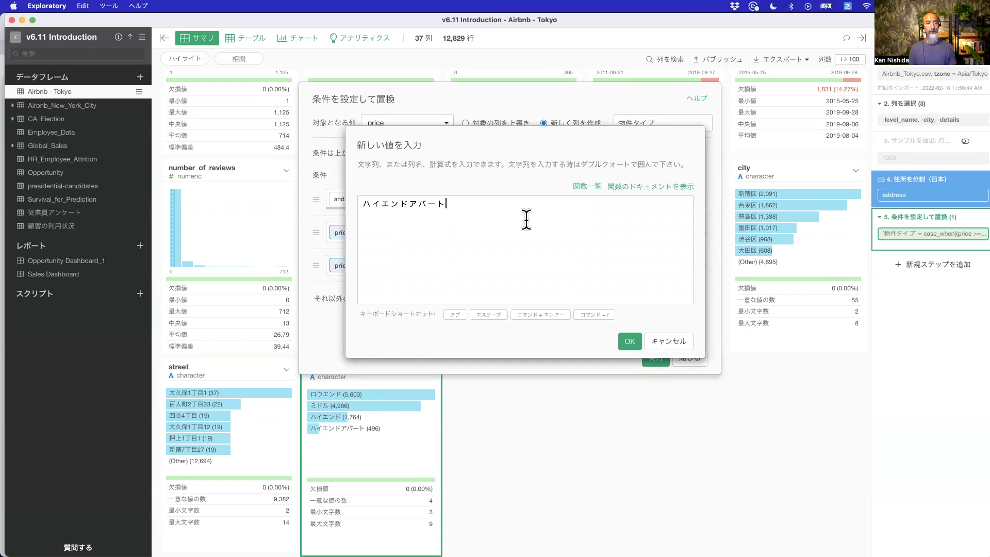
left_click(653, 335)
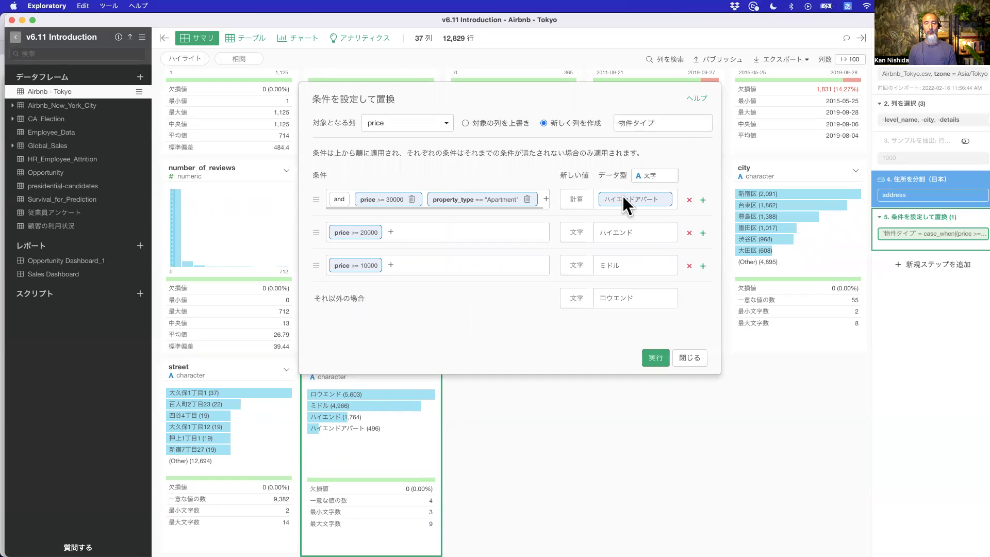
left_click(576, 198)
left_click(580, 215)
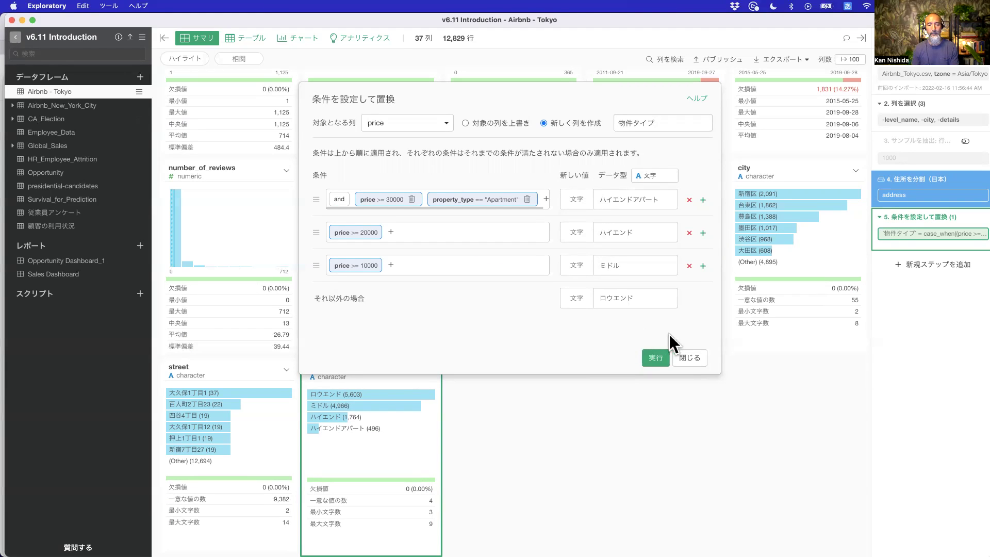
left_click(687, 360)
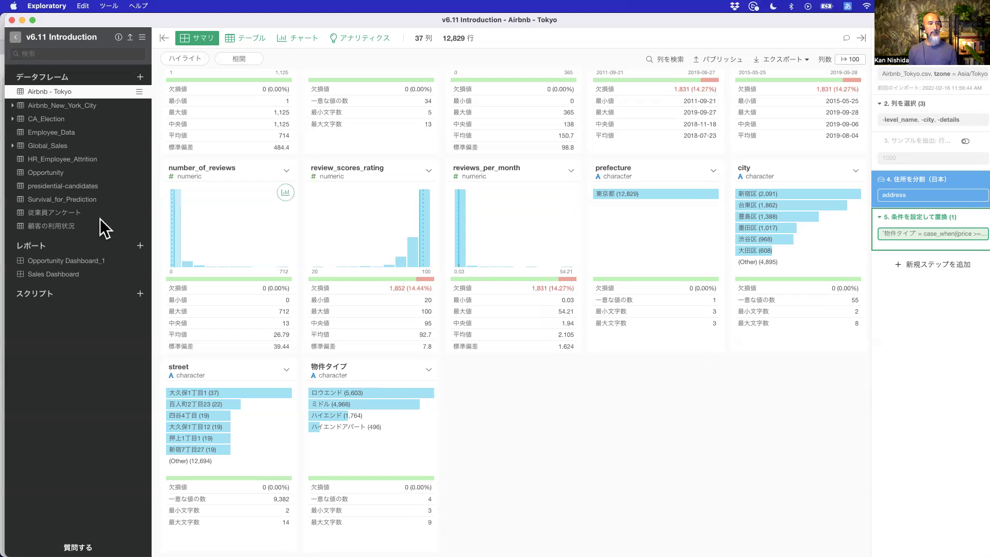
Step: Open the 従業員アンケート data frame and select the numeric columns from 仕事の満足度 through 上司との関係
left_click(84, 215)
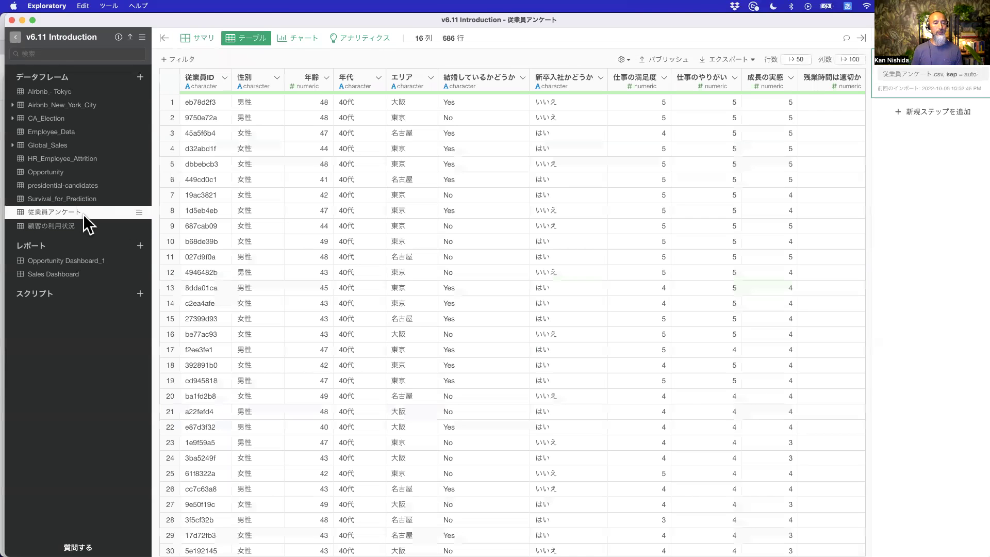
scroll(615, 164, "right", 10)
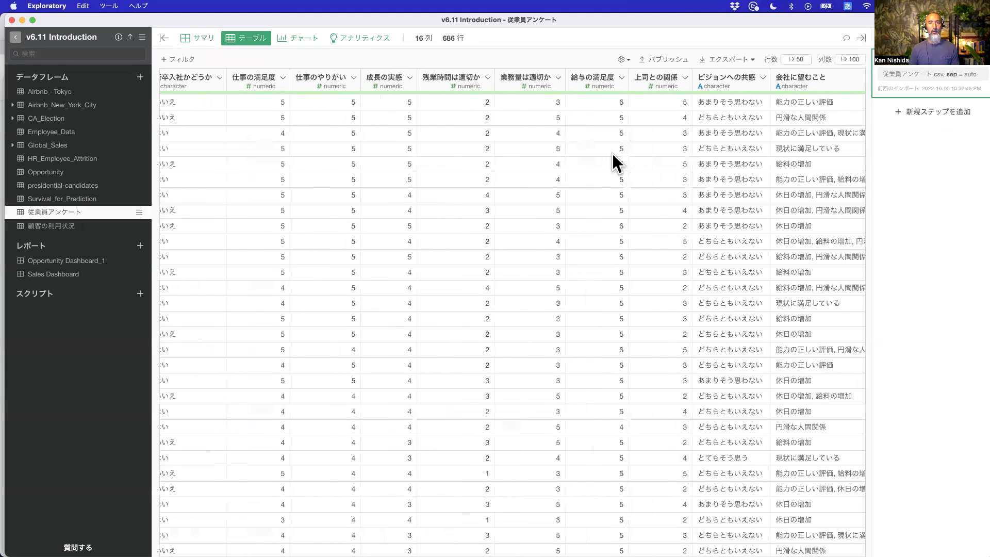
left_click(258, 81)
left_click(654, 80, "shift")
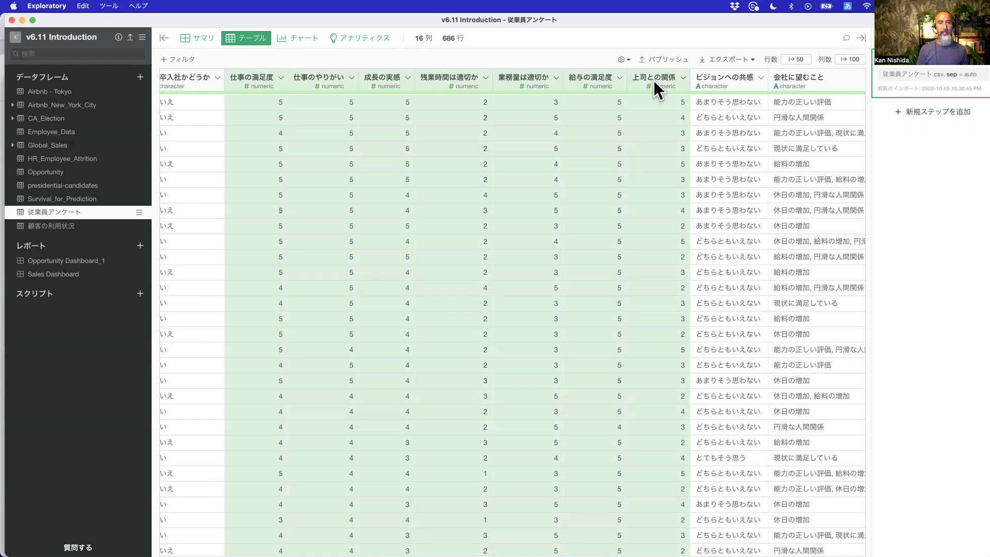
left_click(259, 75)
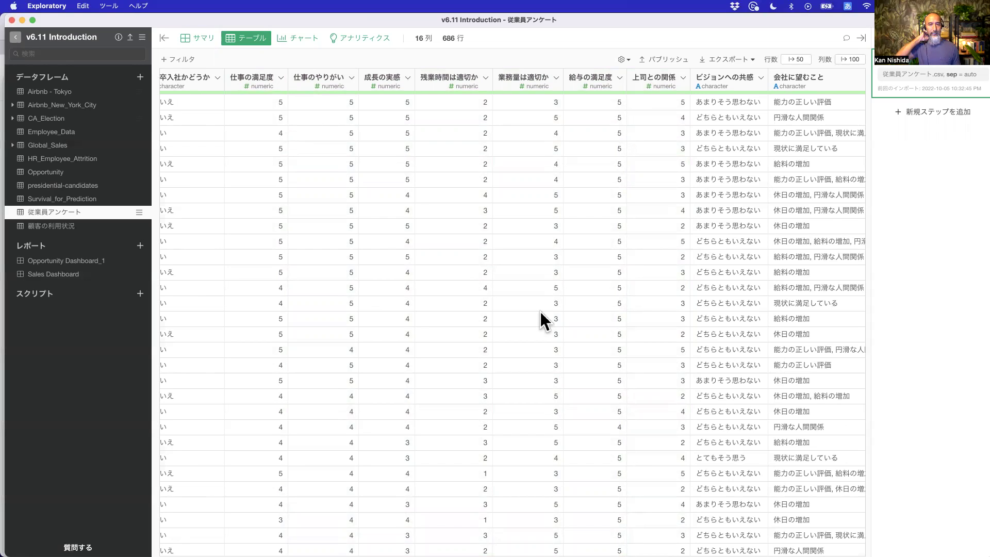
left_click(258, 82)
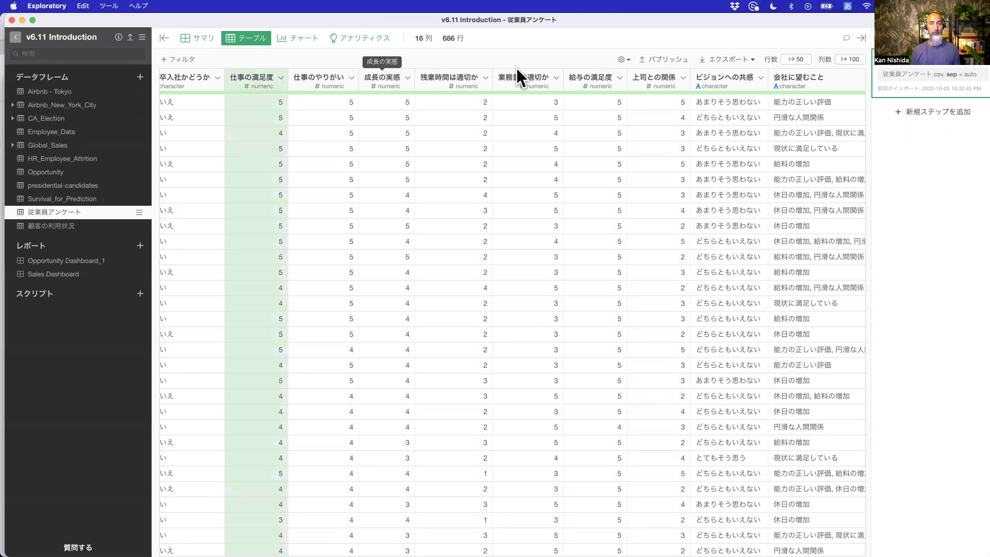
left_click(639, 80, "shift")
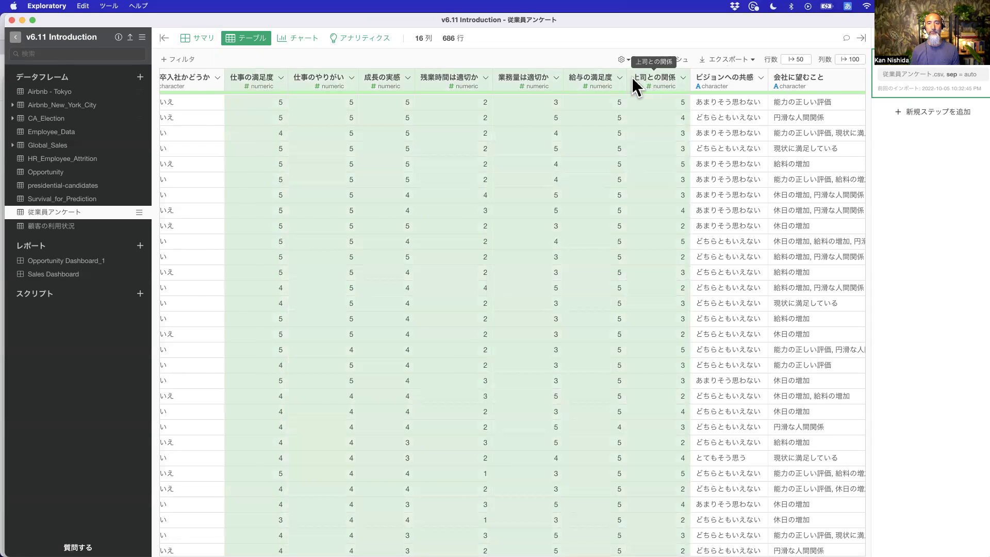
Step: Create a condition-based calculation on the selected numeric columns and review its target columns from 仕事の満足度 through 上司との関係
left_click(281, 77)
mouse_move(310, 188)
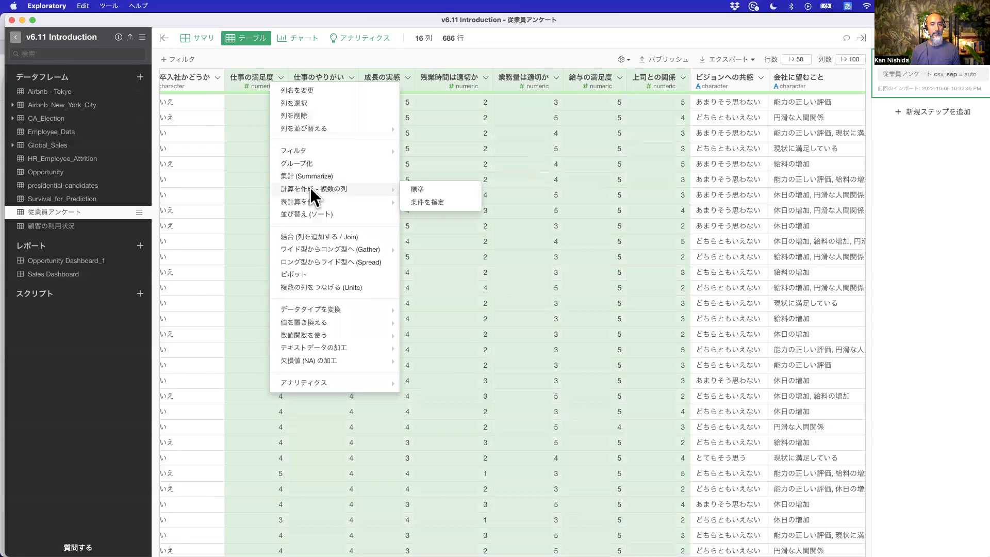
left_click(437, 205)
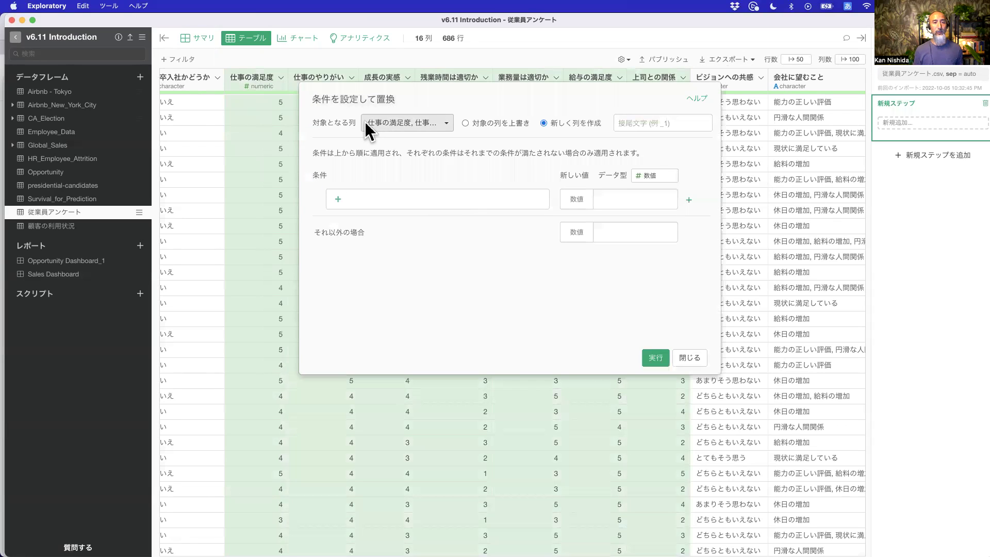
left_click(412, 123)
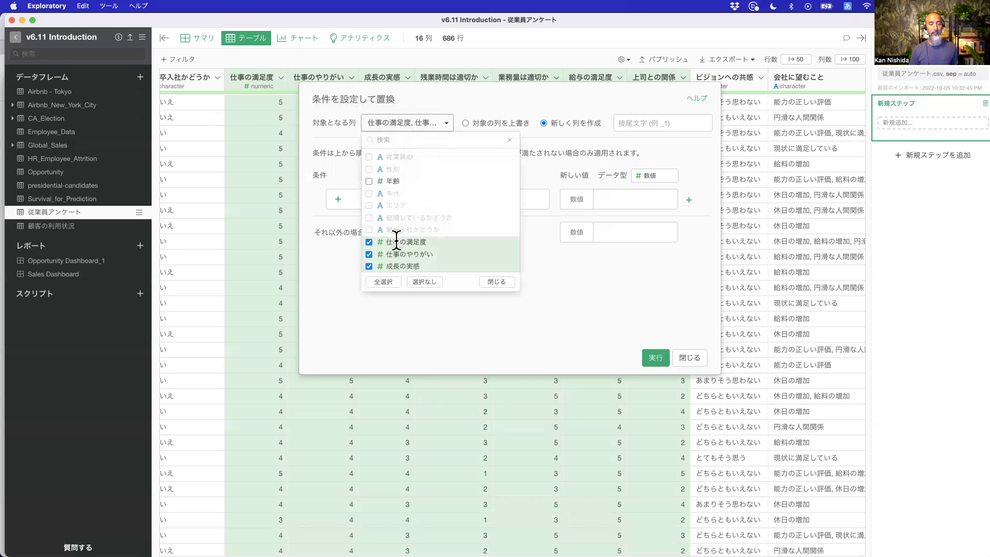
scroll(396, 239, "down", 3)
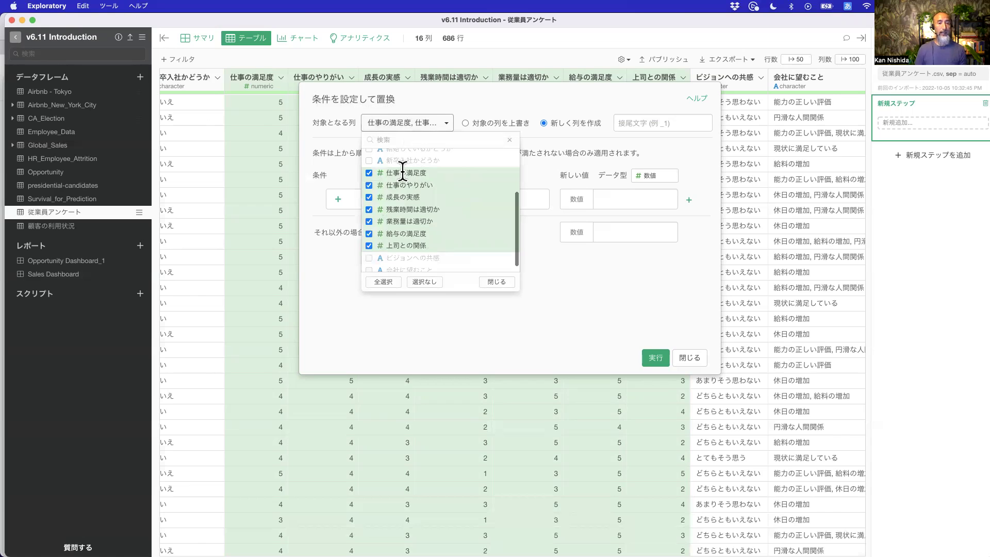
left_click(496, 282)
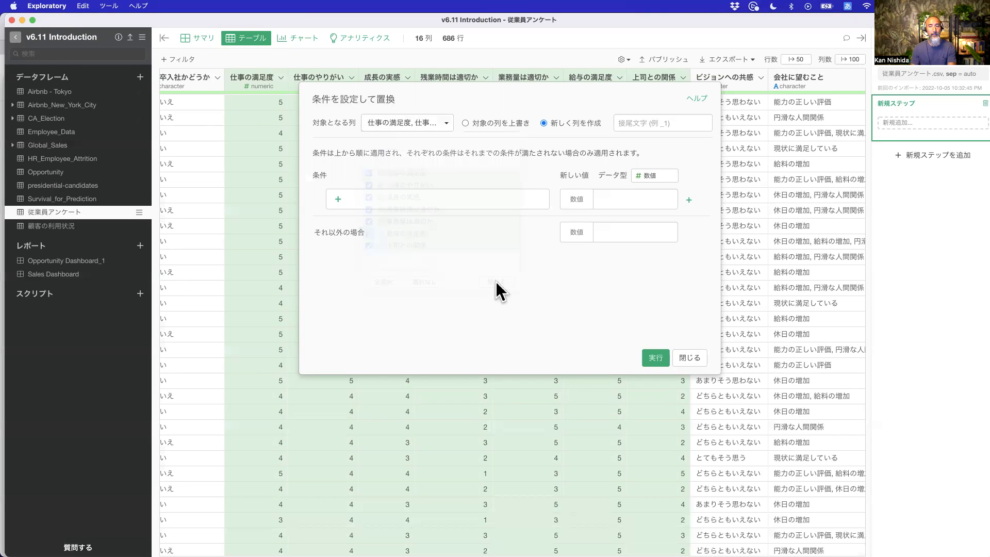
Step: Add the first condition, requiring the selected columns (選択された列) to equal 1
left_click(338, 198)
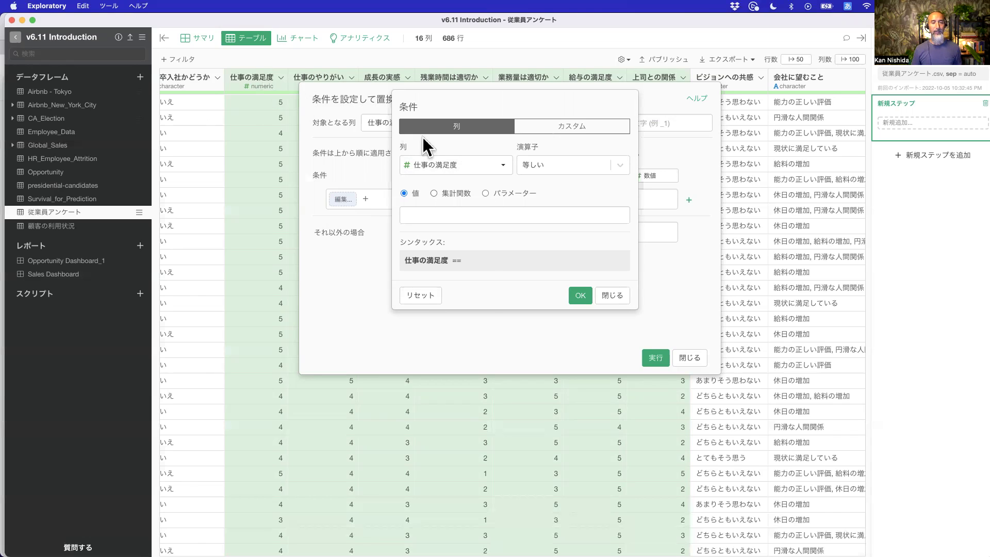
left_click(451, 162)
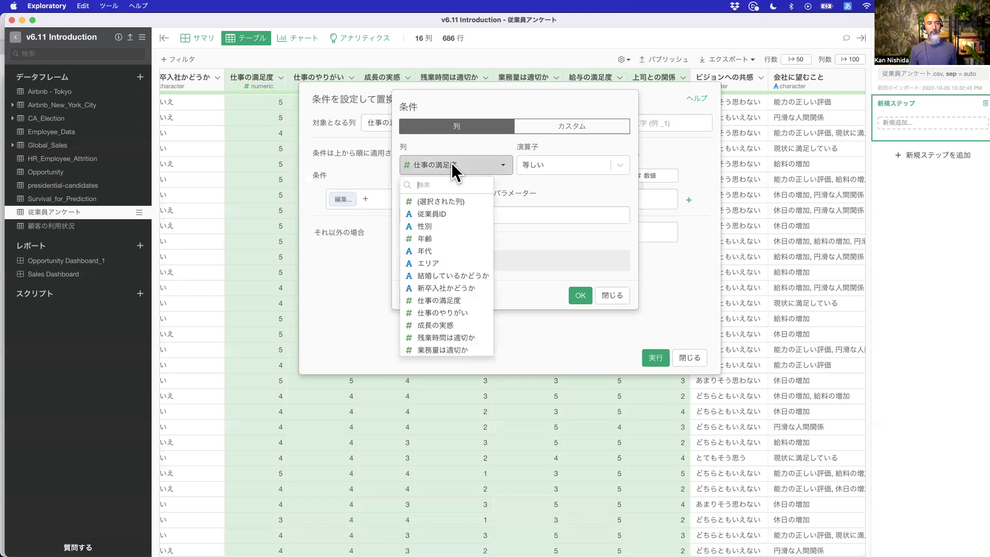
left_click(446, 202)
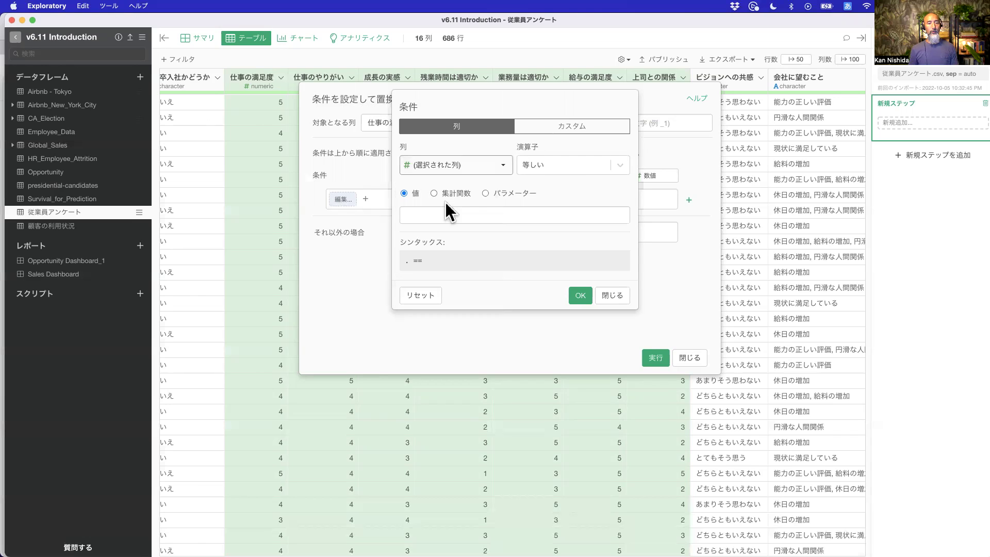
left_click(479, 214)
type("1")
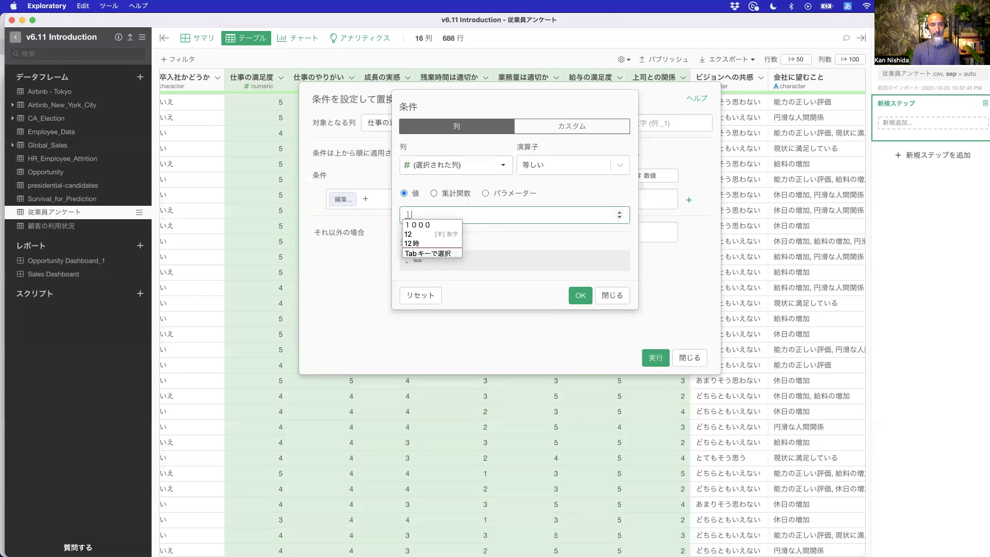
key("ctrl+space")
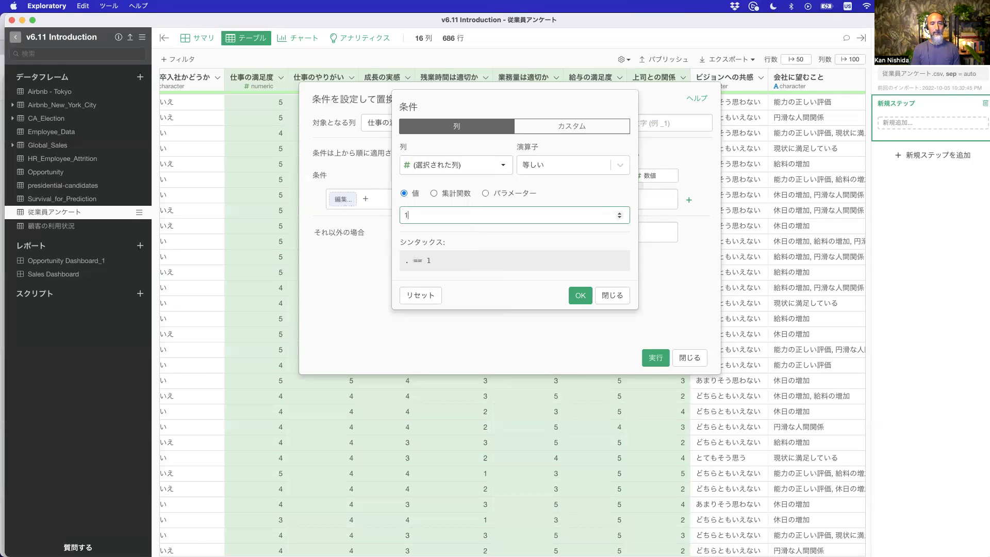
left_click(580, 295)
Step: Change the new values' data type to 文字 and set the value for the equals-1 condition to だめ
left_click(615, 200)
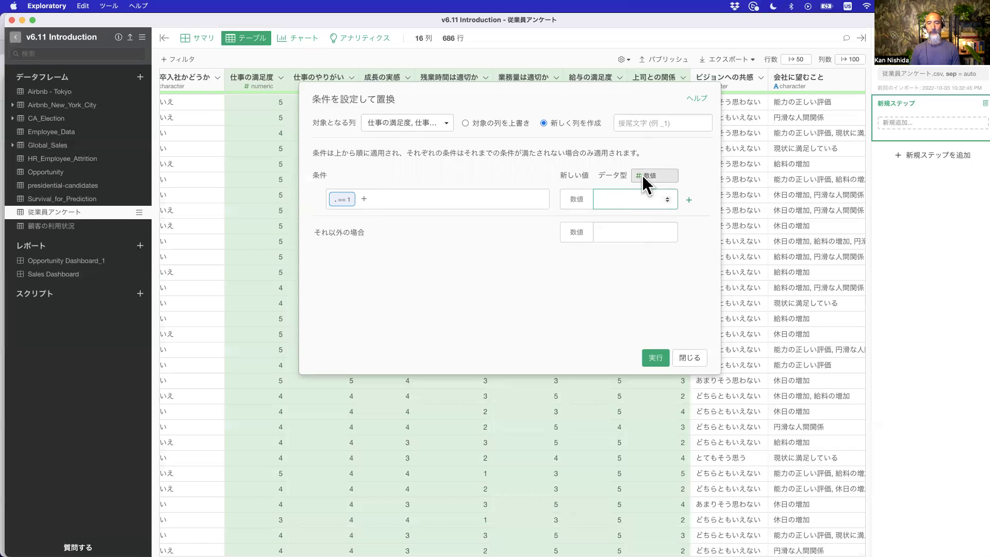
left_click(642, 175)
left_click(659, 225)
left_click(621, 195)
type("だめ")
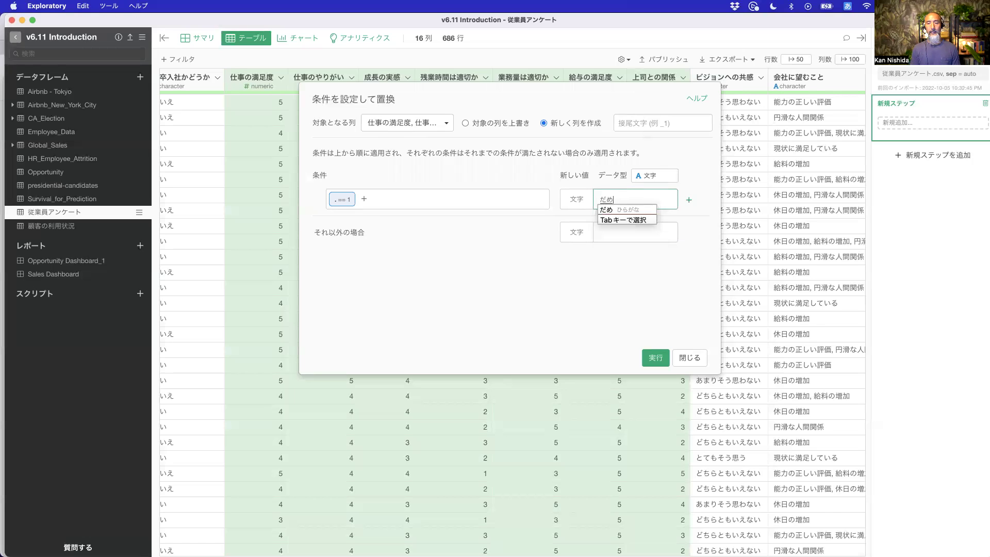
key("Return")
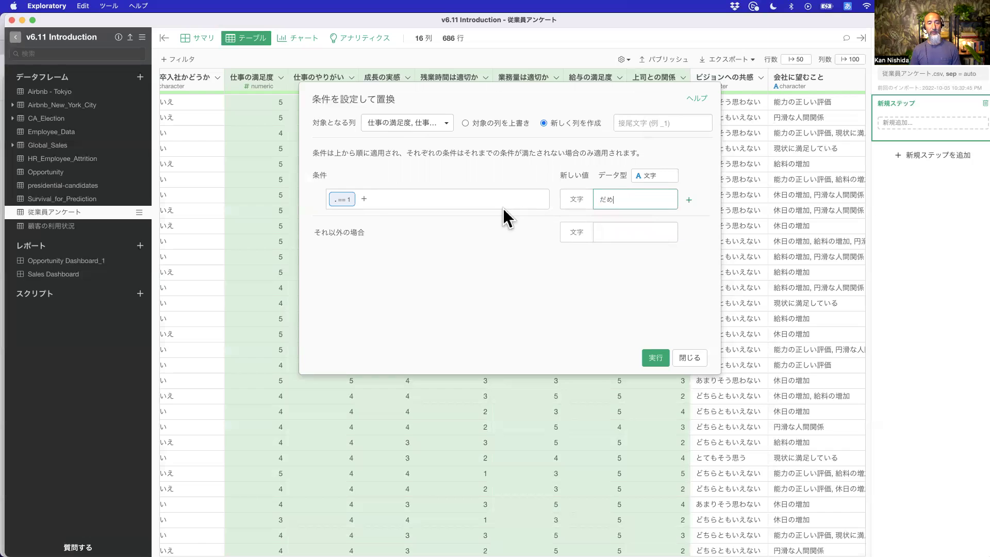
Step: Add a second condition matching the selected columns to any of 2,3,4 with どれかに等しい (複数の値)
left_click(702, 200)
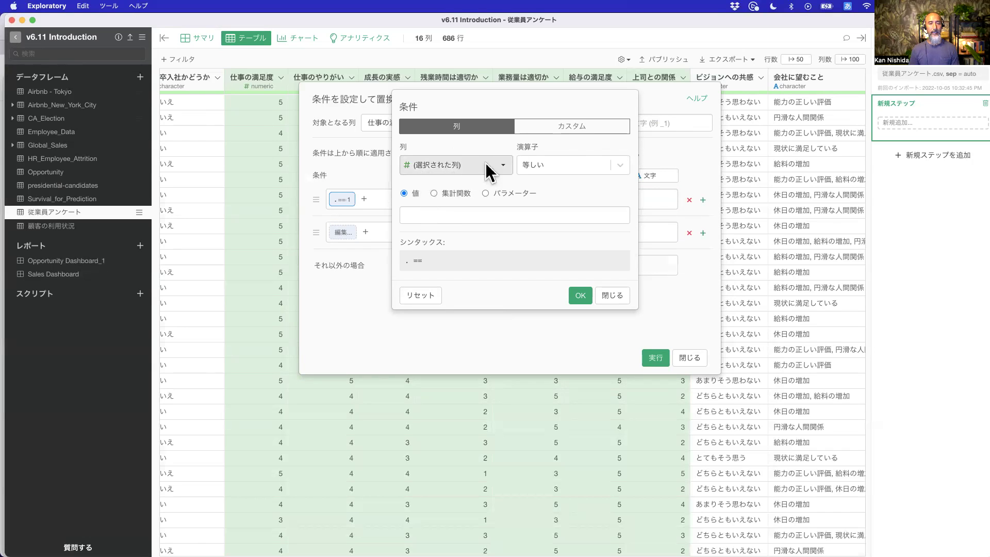
left_click(558, 166)
left_click(561, 227)
left_click(471, 214)
type("2,3,4")
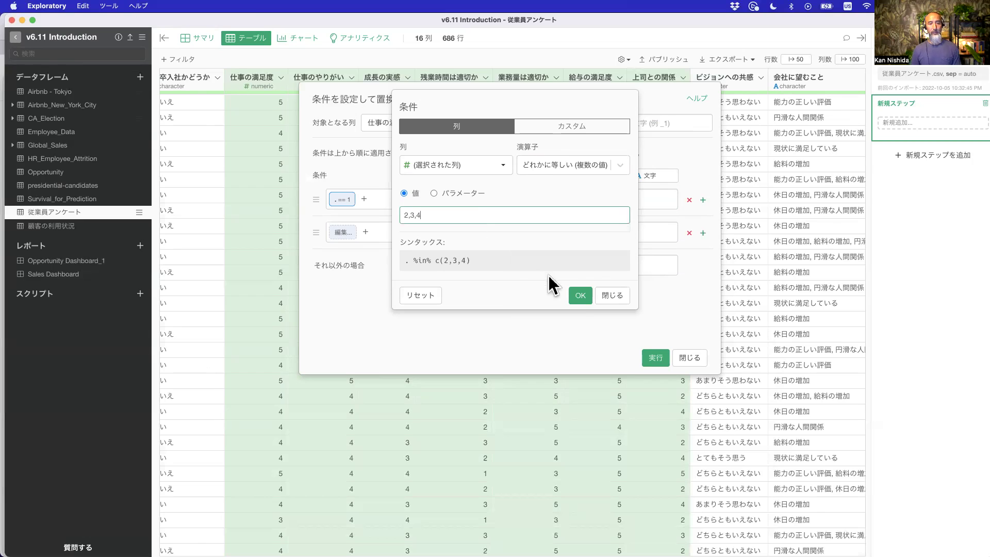
left_click(577, 297)
Step: Set the new value for the 2,3,4 condition to まあまあ
left_click(624, 233)
type("まま")
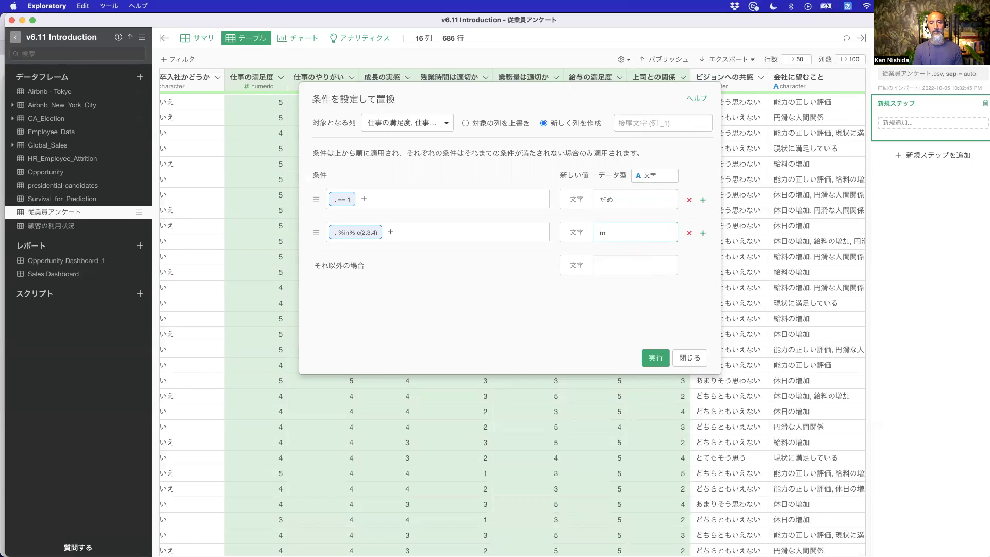
key("BackSpace")
type("あま")
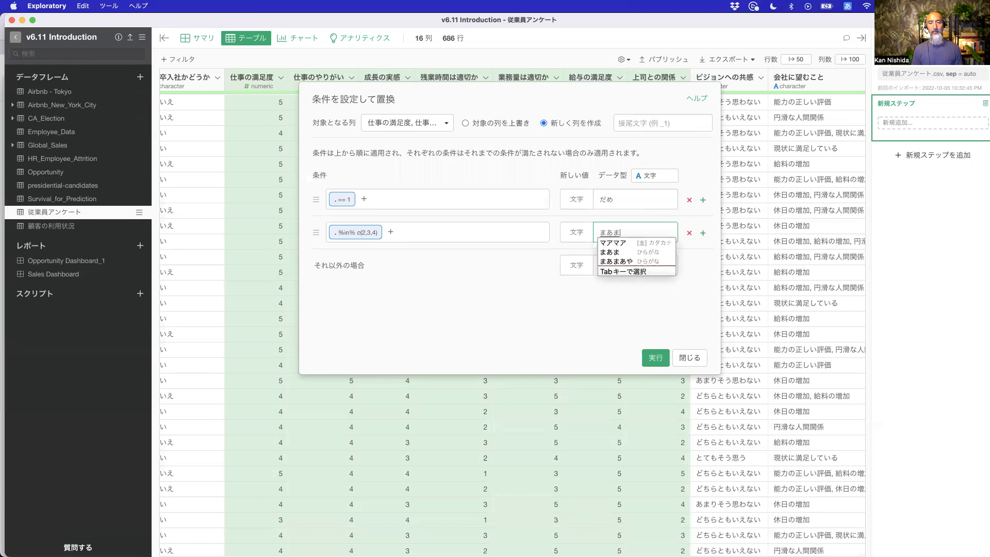
type("あ")
key("Return")
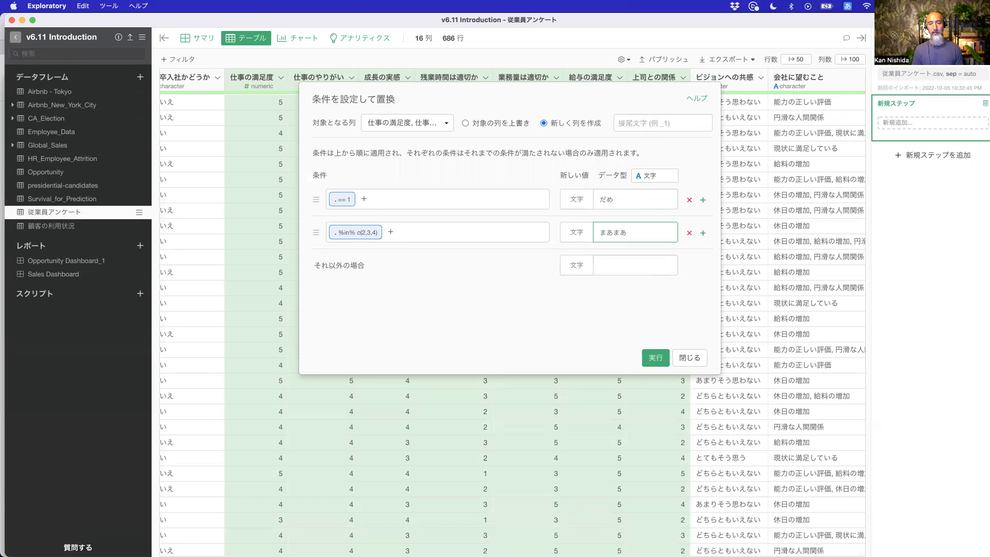
Step: Set the それ以外の場合 value to サイコー, run the calculation, and view the new columns
left_click(604, 267)
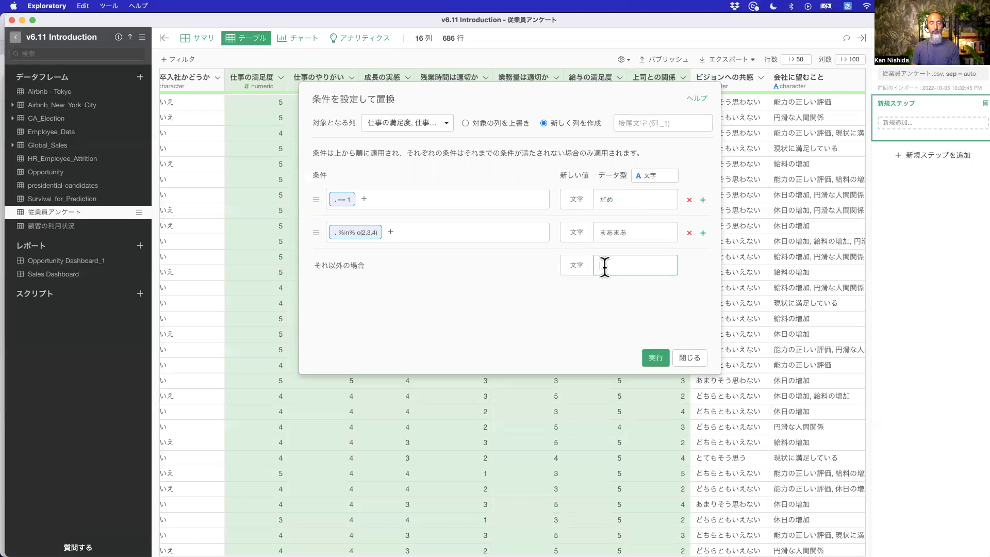
type("サイコー")
key("Return")
left_click(510, 303)
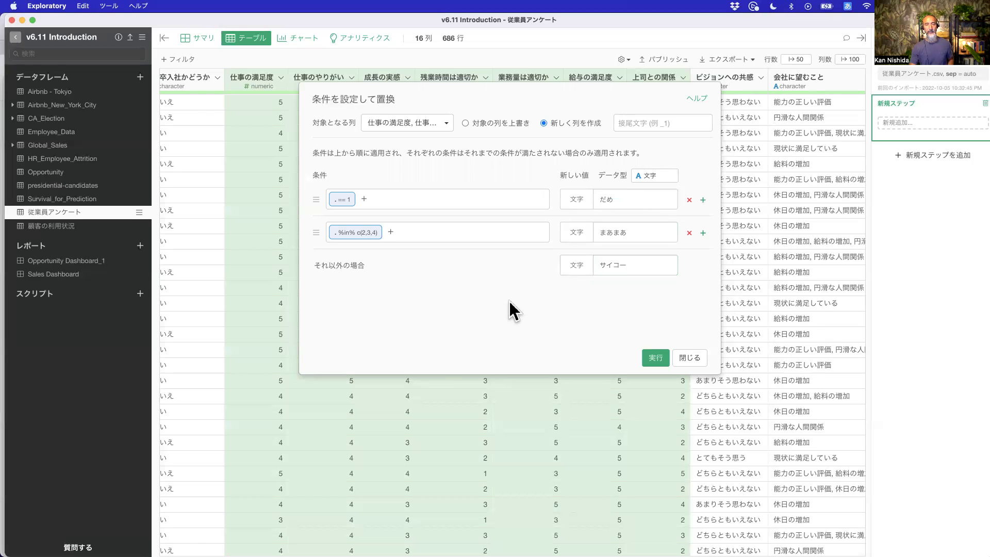
left_click(656, 356)
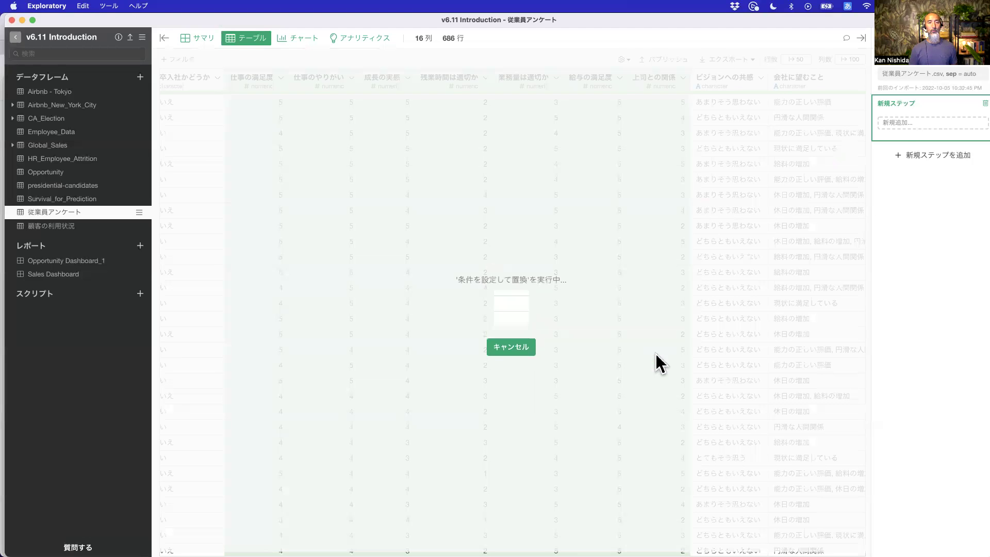
scroll(749, 220, "right", 10)
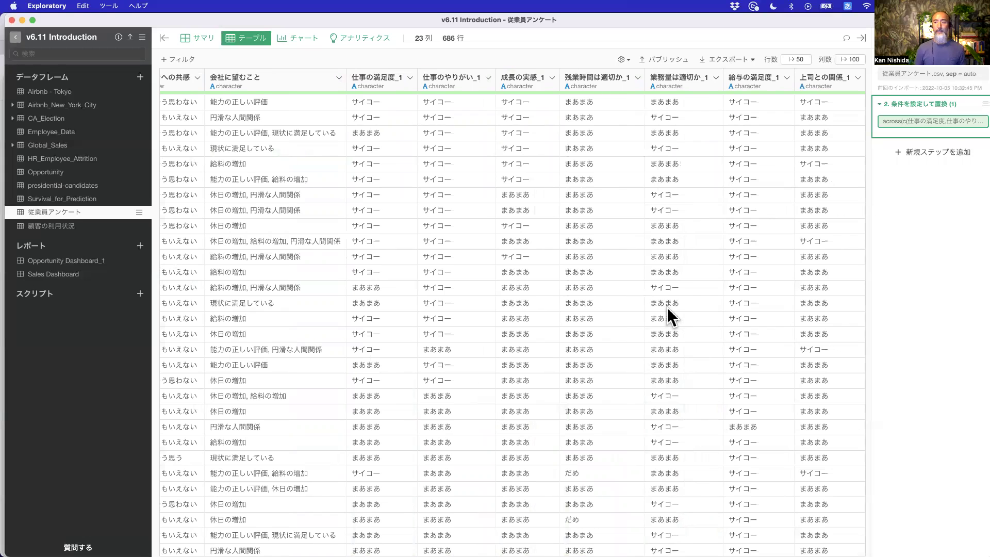
Step: Reopen the 条件を設定して置換 step, switch it to 対象の列を上書き, and rerun it
left_click(916, 119)
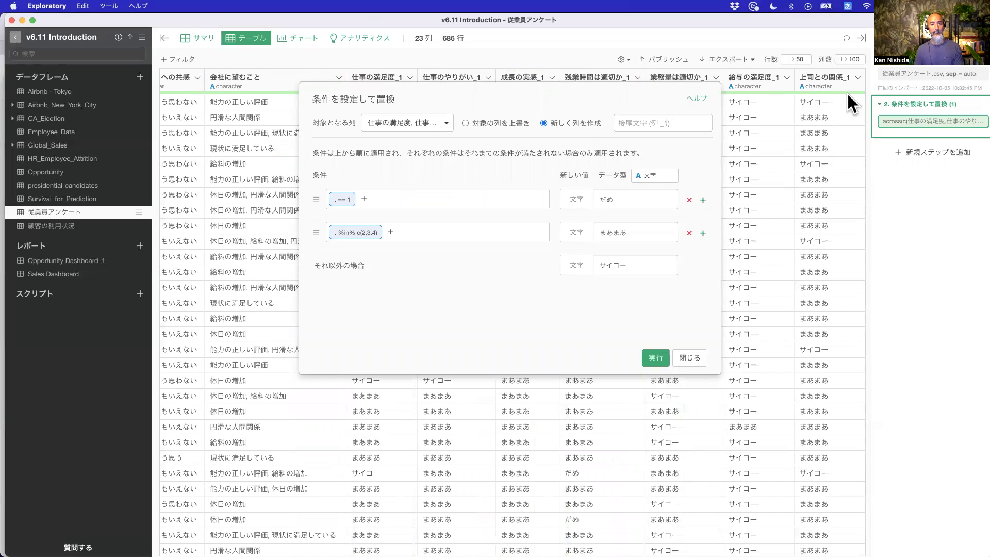
left_click(487, 123)
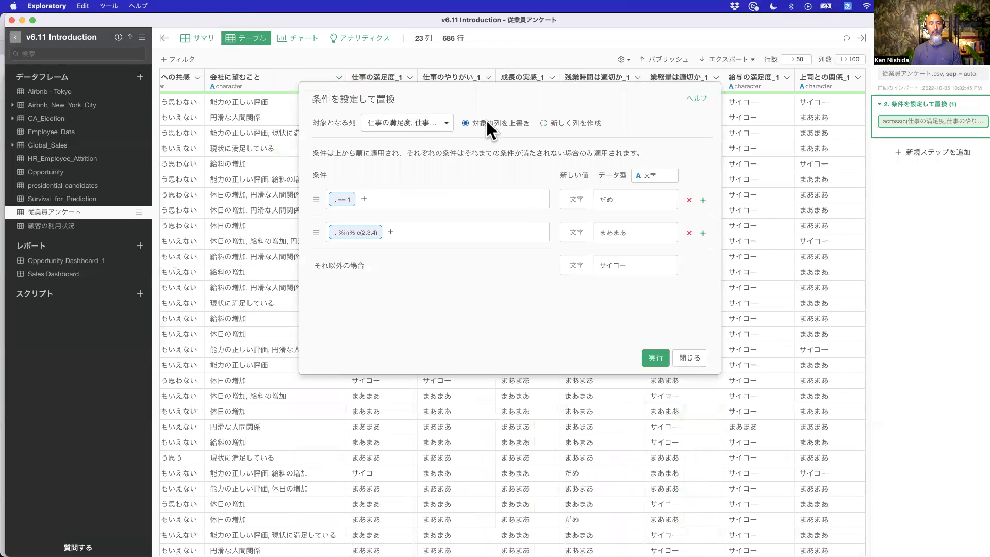
left_click(651, 359)
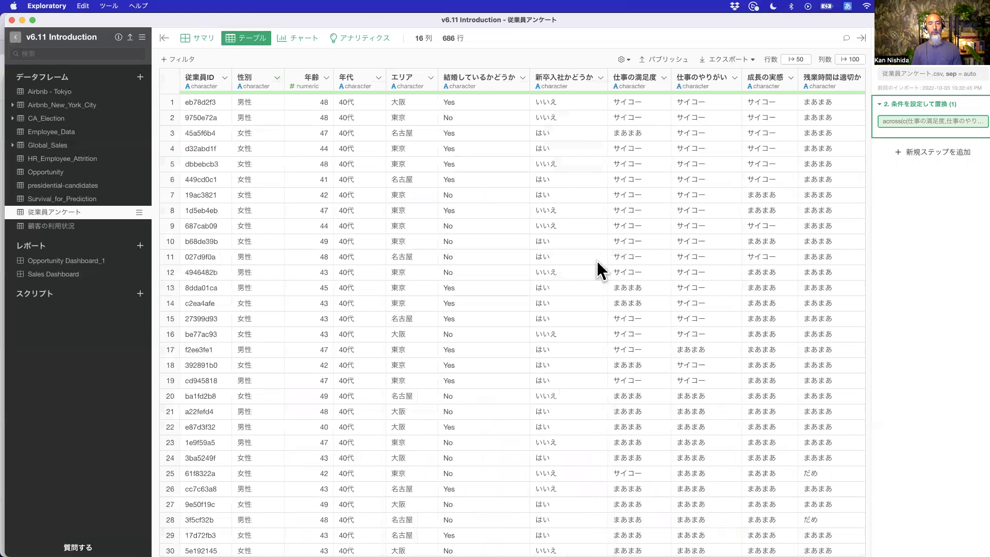
scroll(595, 260, "right", 5)
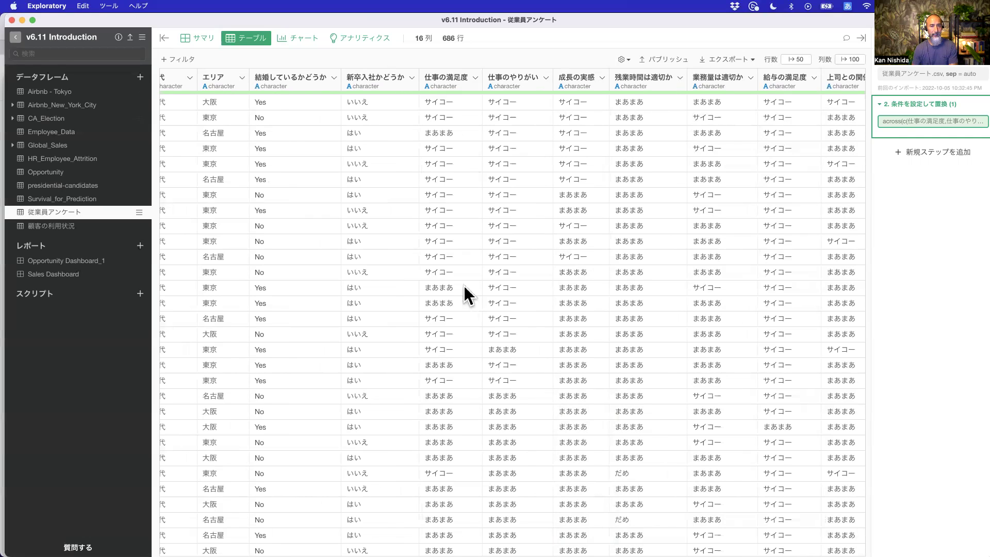
left_click(412, 77)
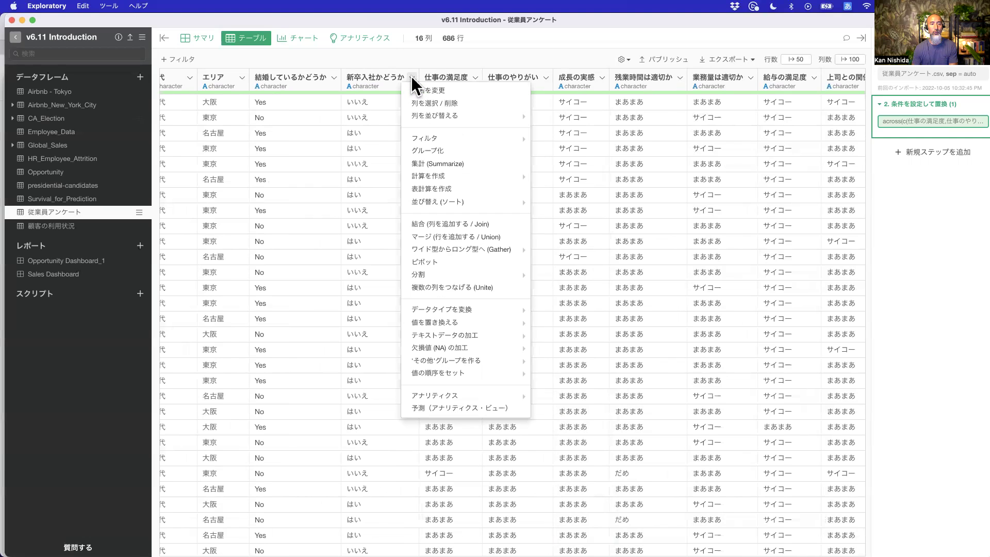
mouse_move(421, 321)
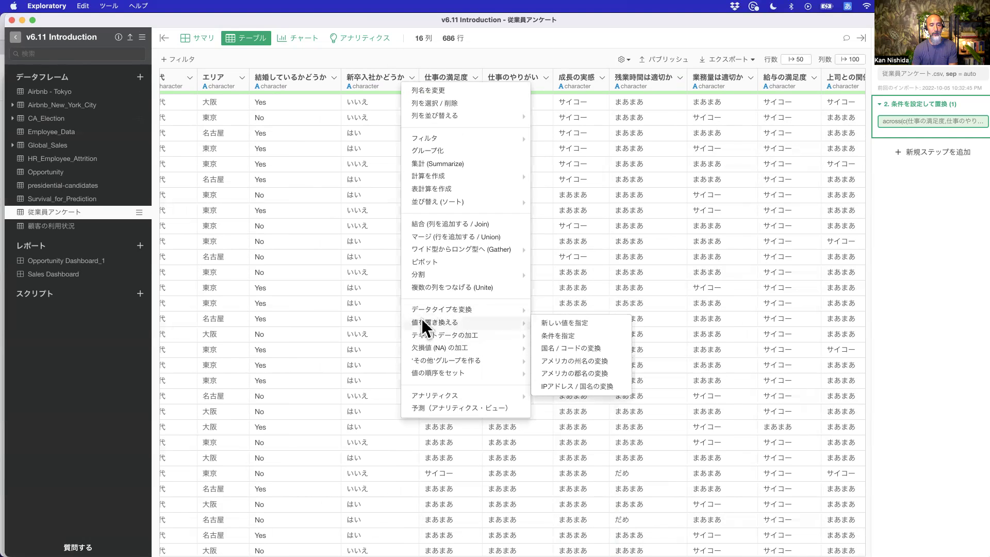
left_click(537, 322)
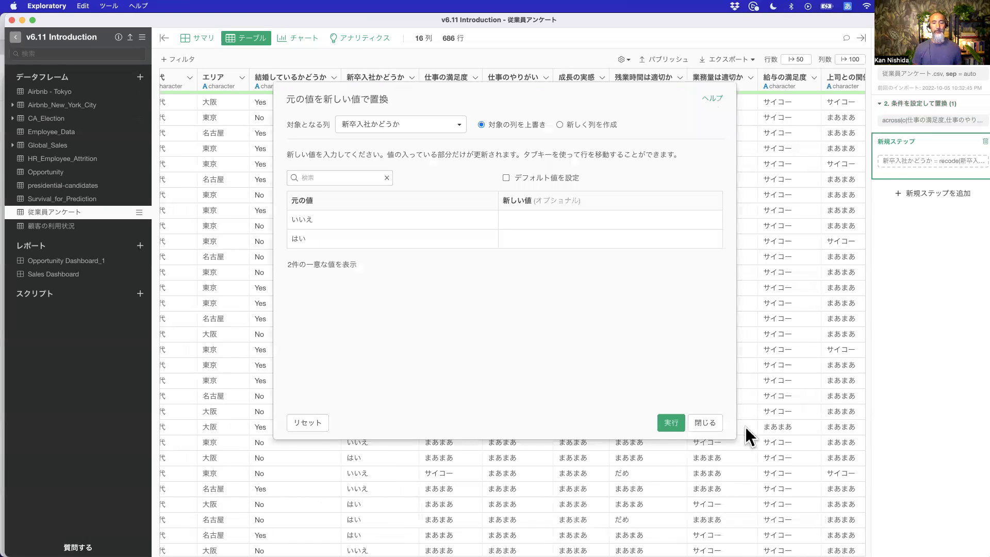
left_click(704, 423)
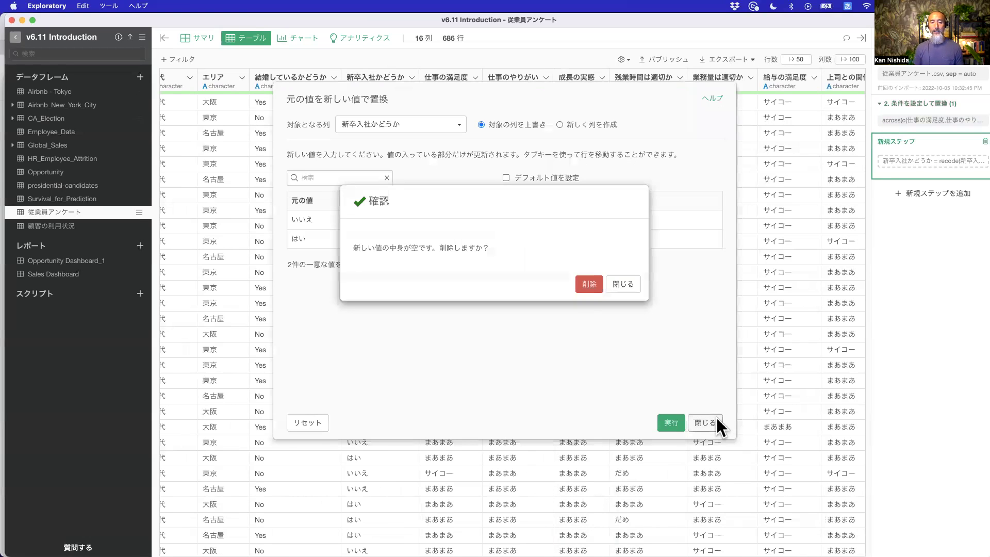
left_click(586, 285)
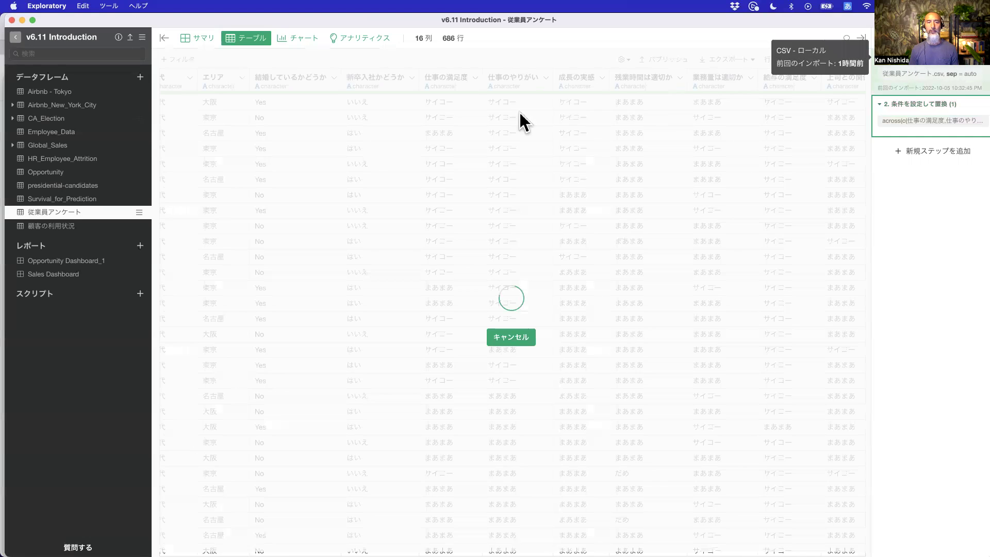
Step: Start replacing values with new values for the 仕事の満足度 column and look over the empty 新しい値 fields
left_click(476, 77)
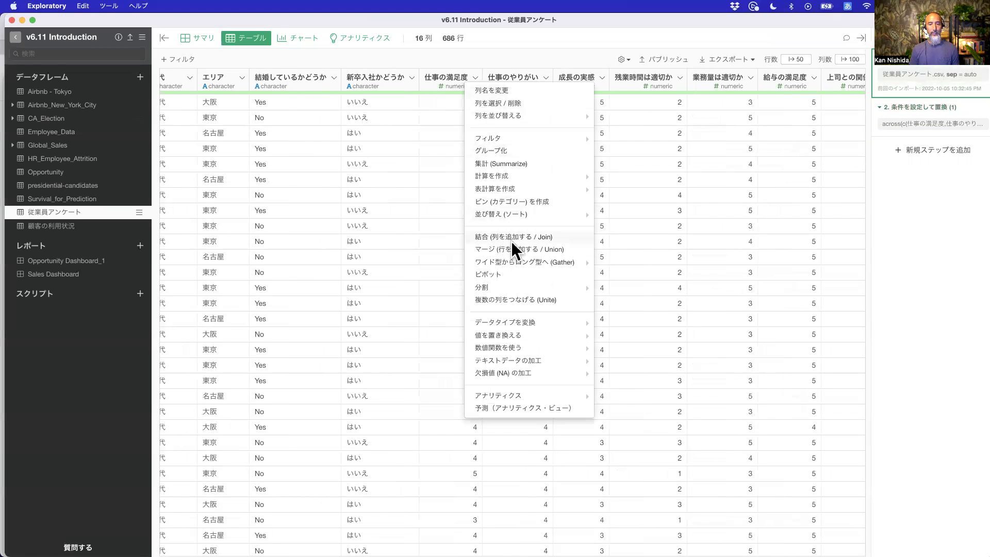
mouse_move(517, 336)
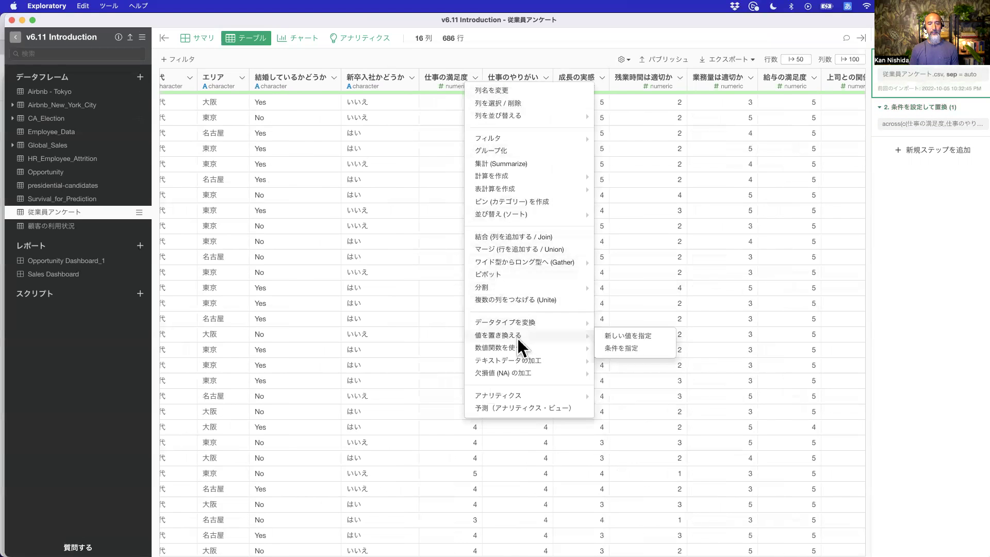
left_click(616, 336)
left_click(550, 220)
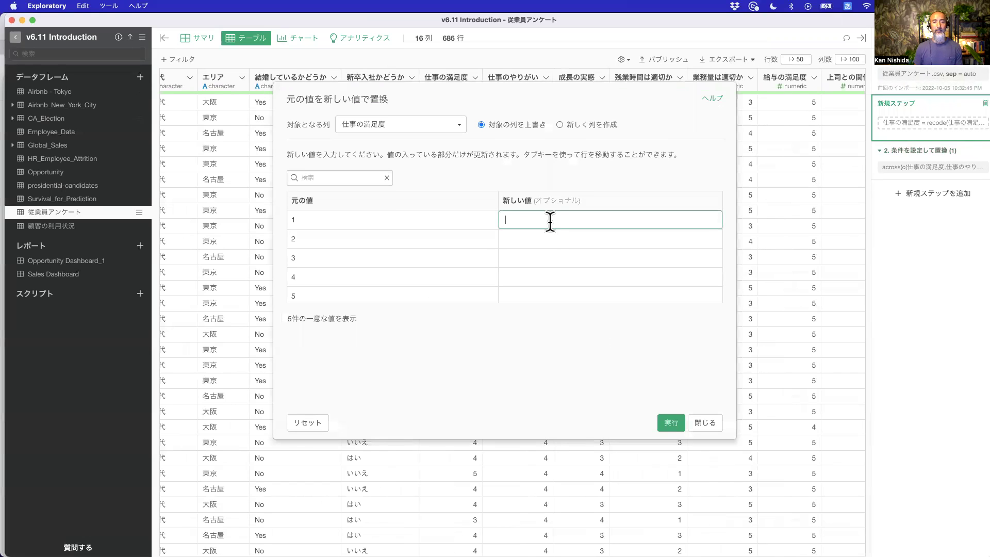
left_click(540, 239)
left_click(539, 254)
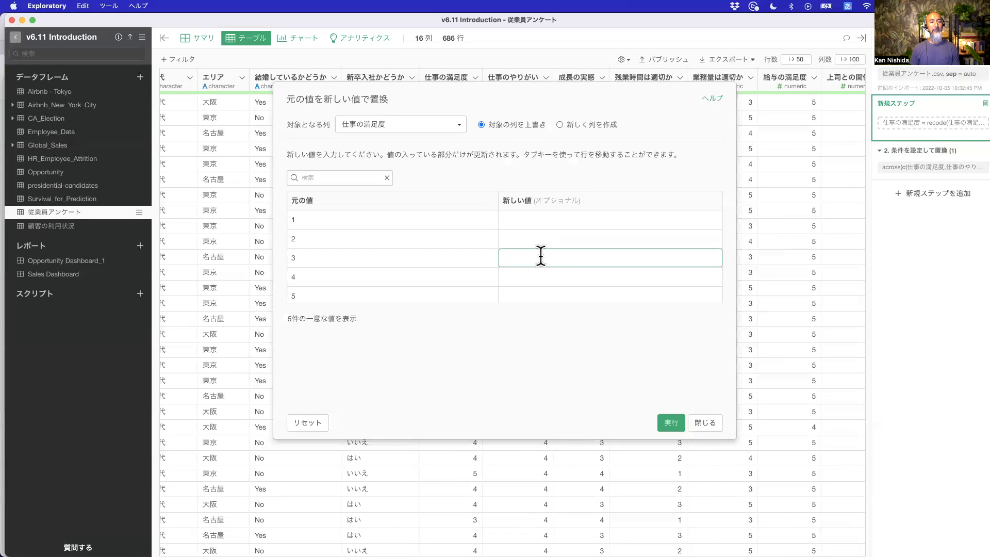
left_click(526, 220)
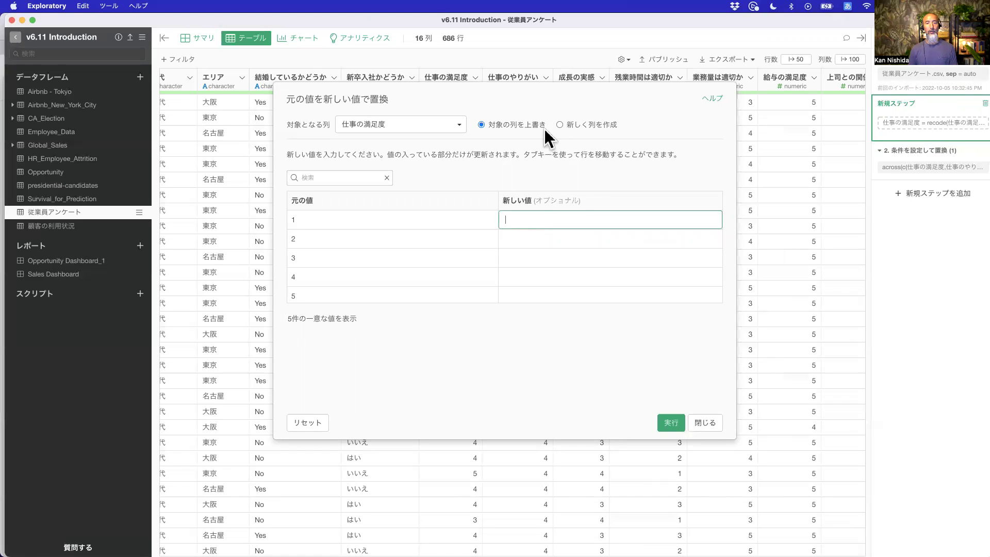
Step: Select all target columns from 仕事の満足度 through 上司との関係 for the replacement, and discard the empty step
left_click(429, 126)
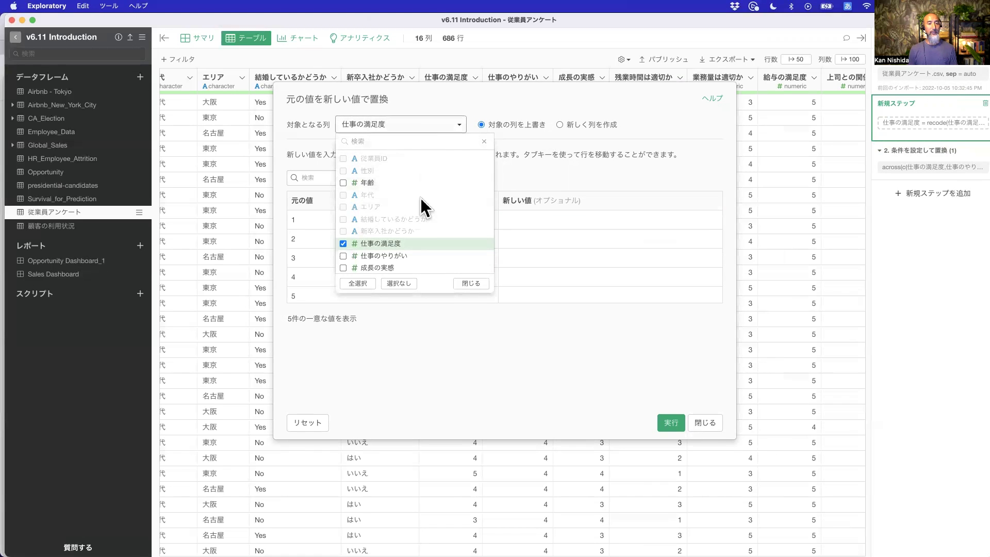
scroll(419, 198, "down", 3)
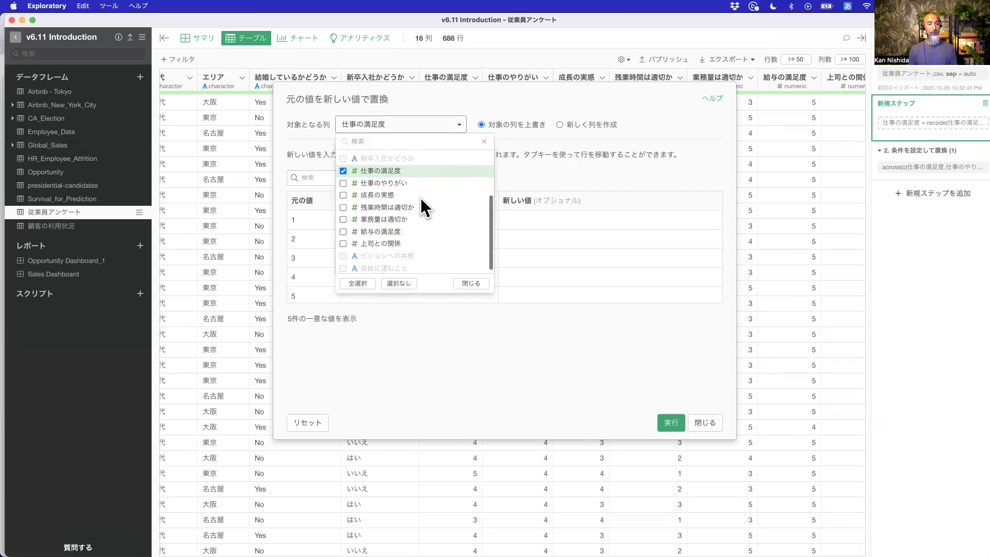
left_click(351, 241)
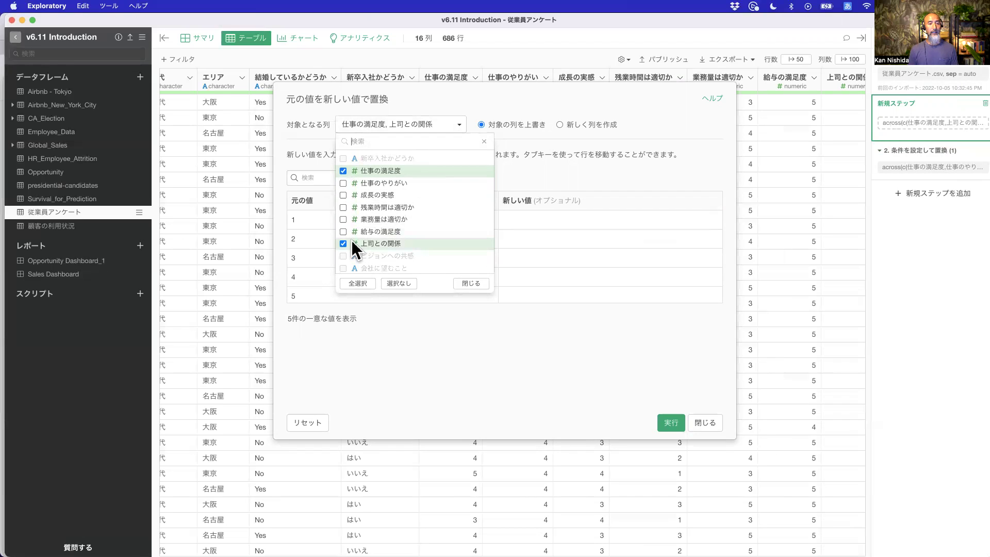
left_click(345, 229)
left_click(344, 218)
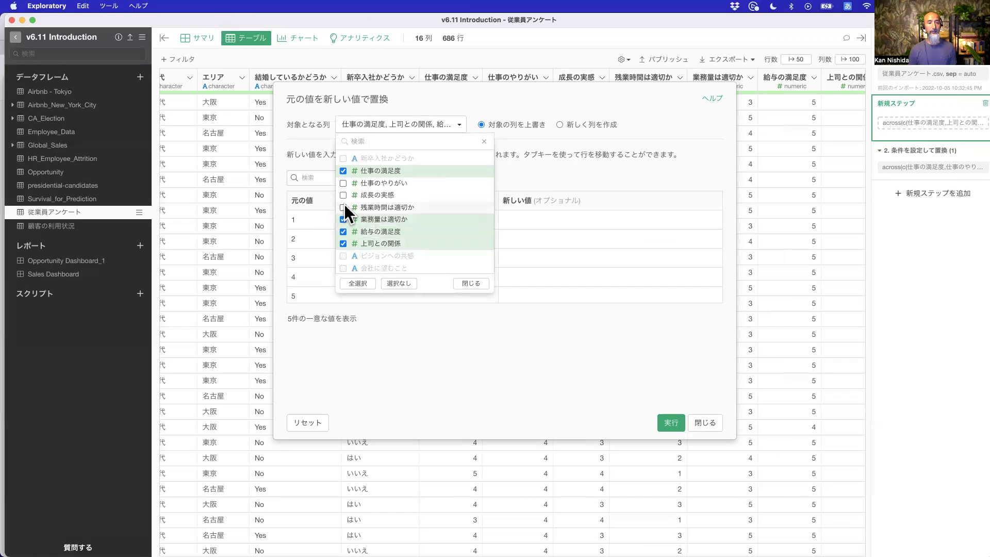
left_click(344, 184, "shift")
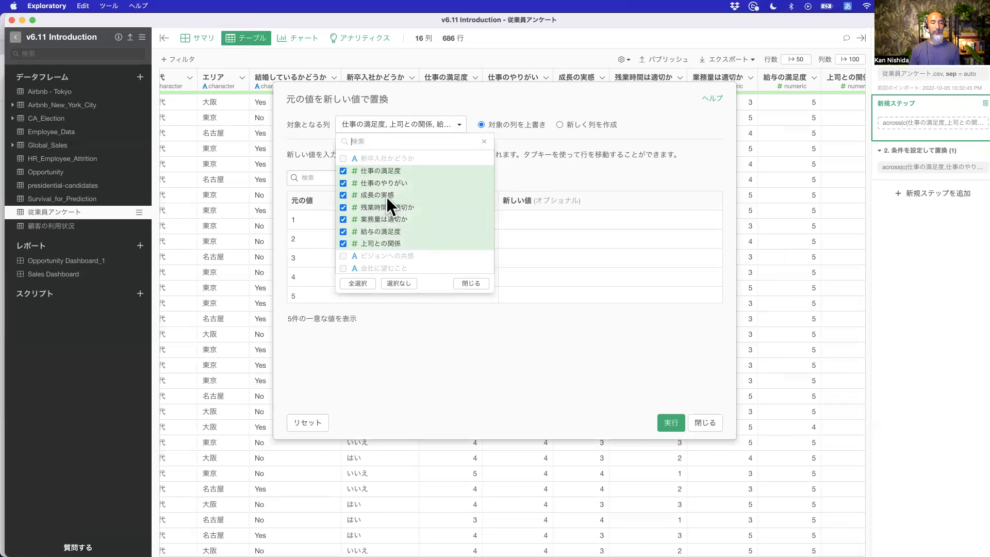
left_click(459, 284)
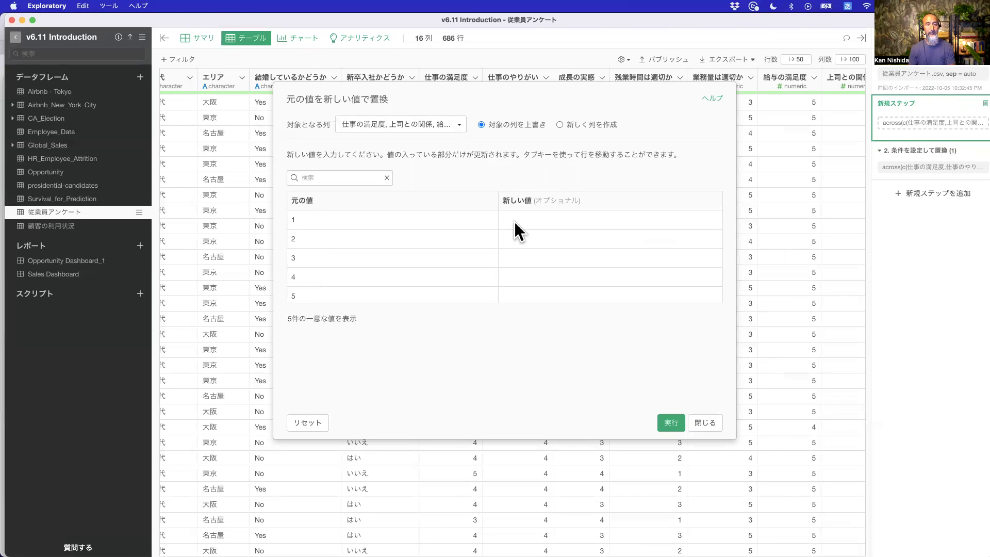
left_click(701, 418)
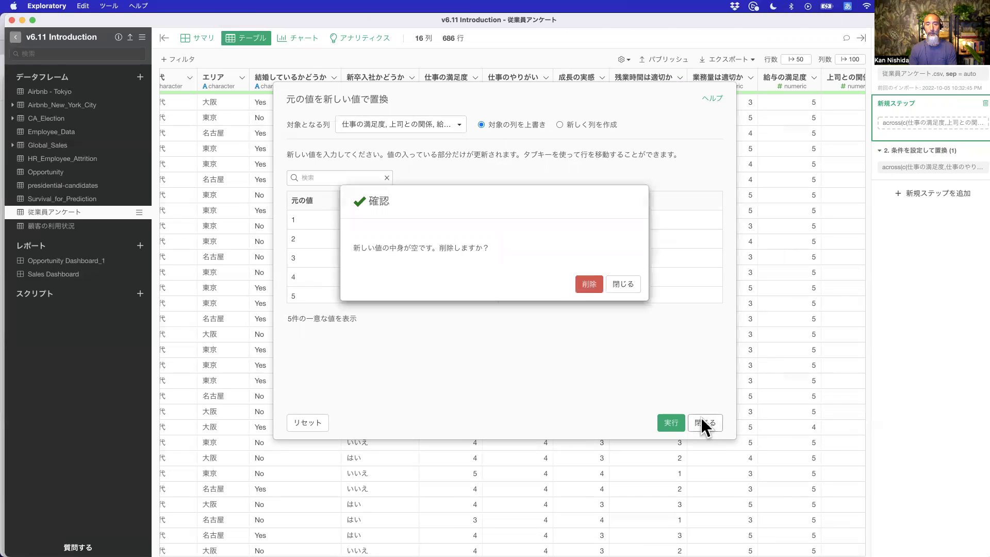
left_click(582, 283)
Step: Switch to Keynote and start the Exploratory-v6_11-Introduction-jp.key slideshow from the マージ（行の追加） slide
key("super+Tab")
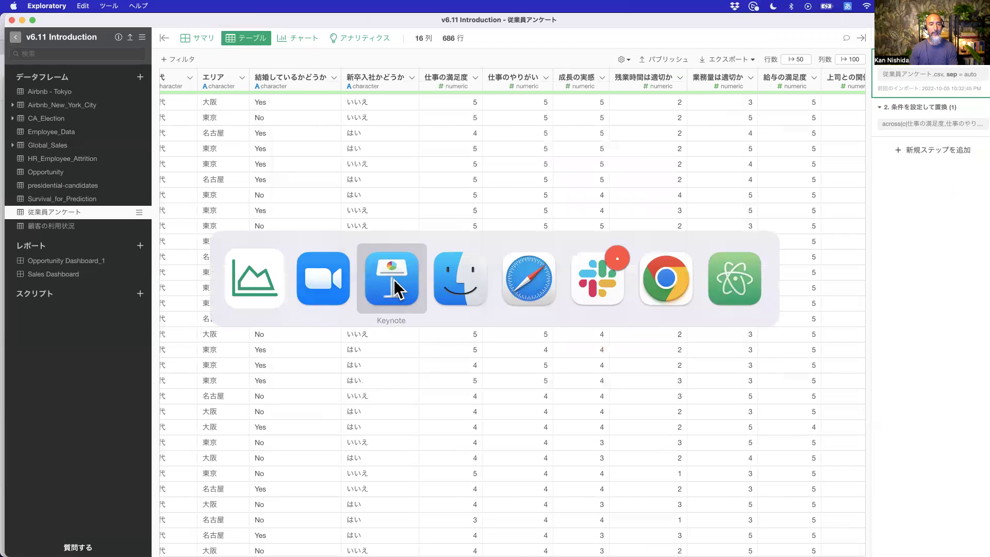
scroll(73, 393, "down", 3)
scroll(73, 393, "down", 5)
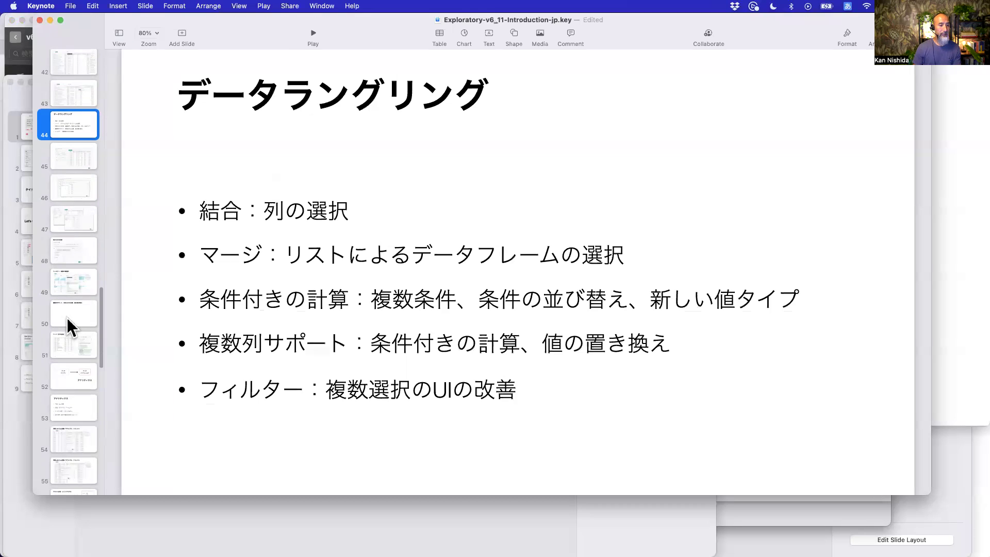
left_click(67, 318)
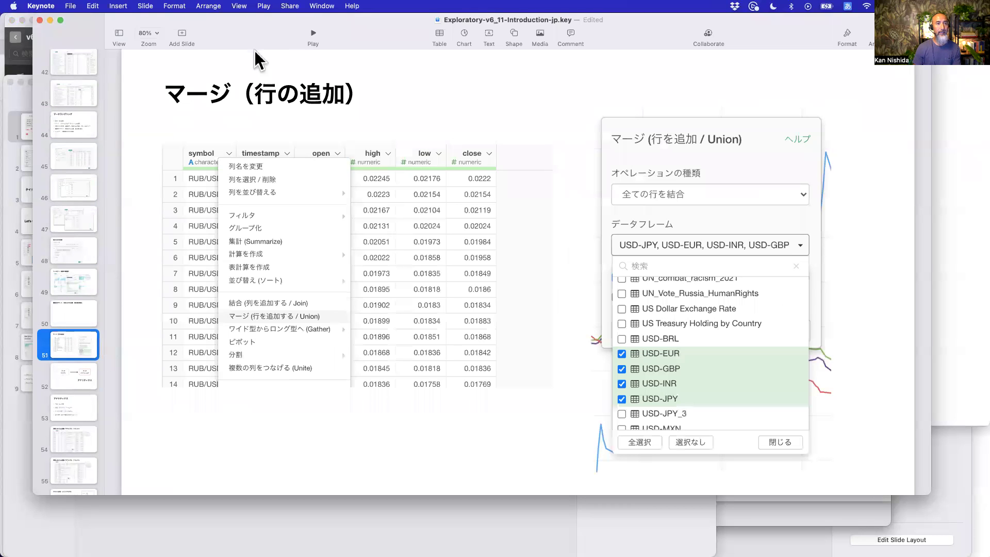
left_click(308, 36)
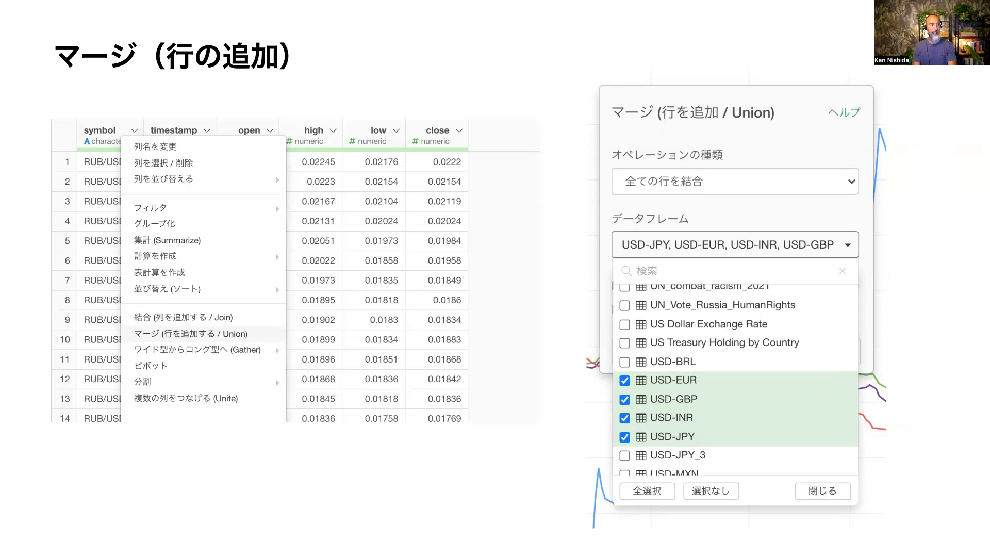
key("Right")
key("Right")
key("Right")
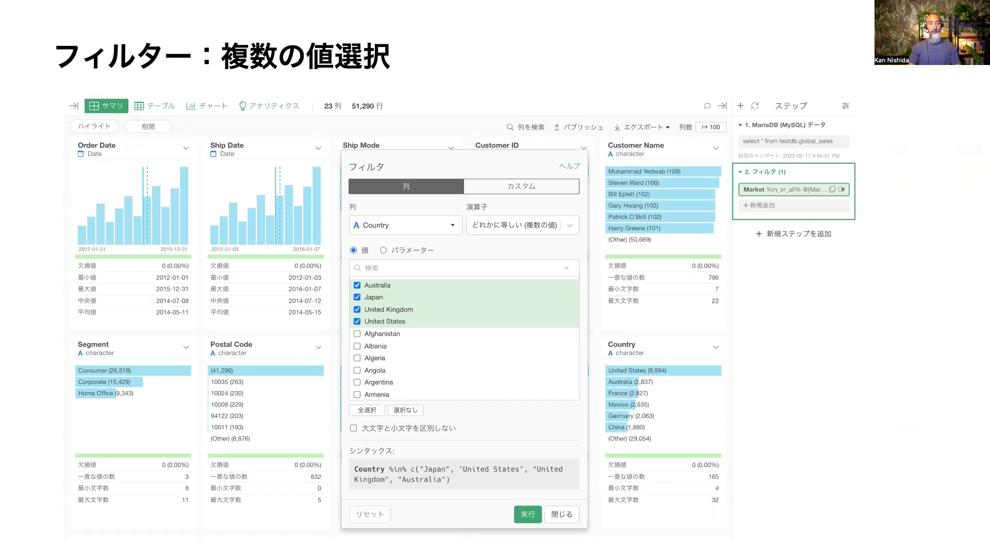
key("Left")
key("Left")
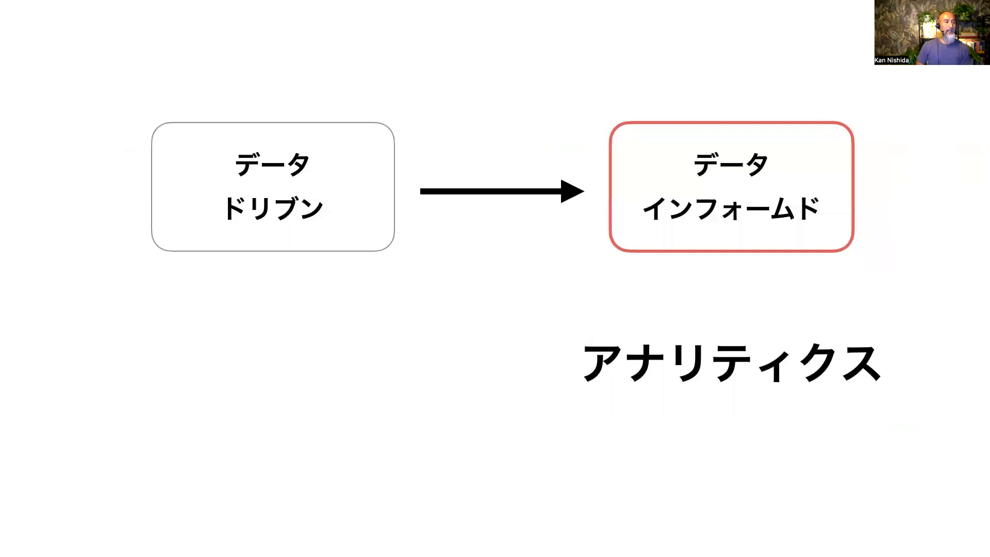
key("Right")
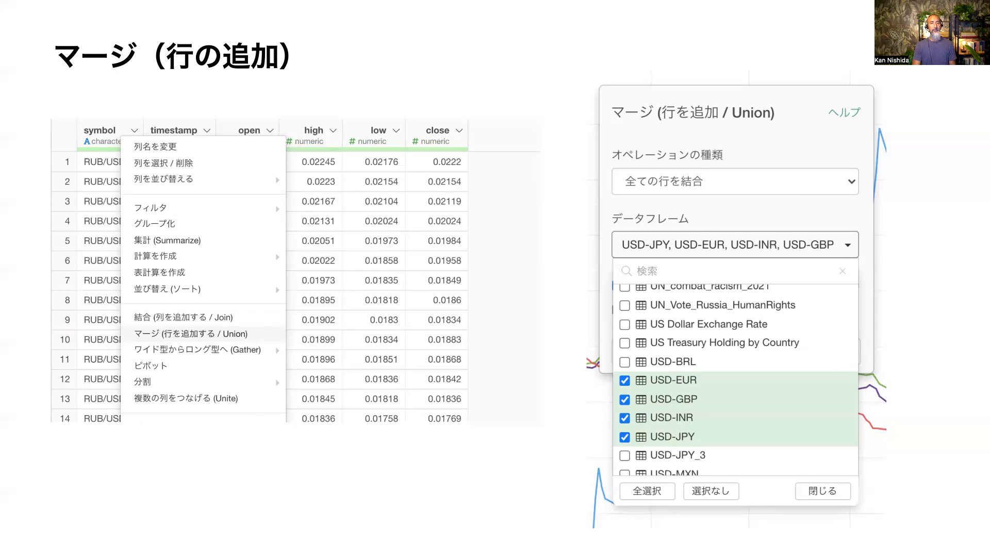
key("Left")
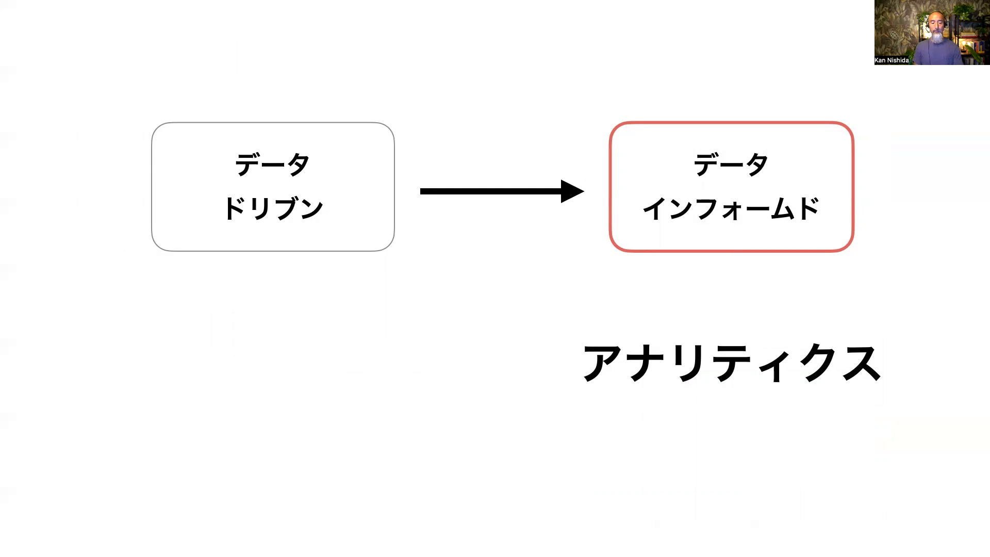
key("Right")
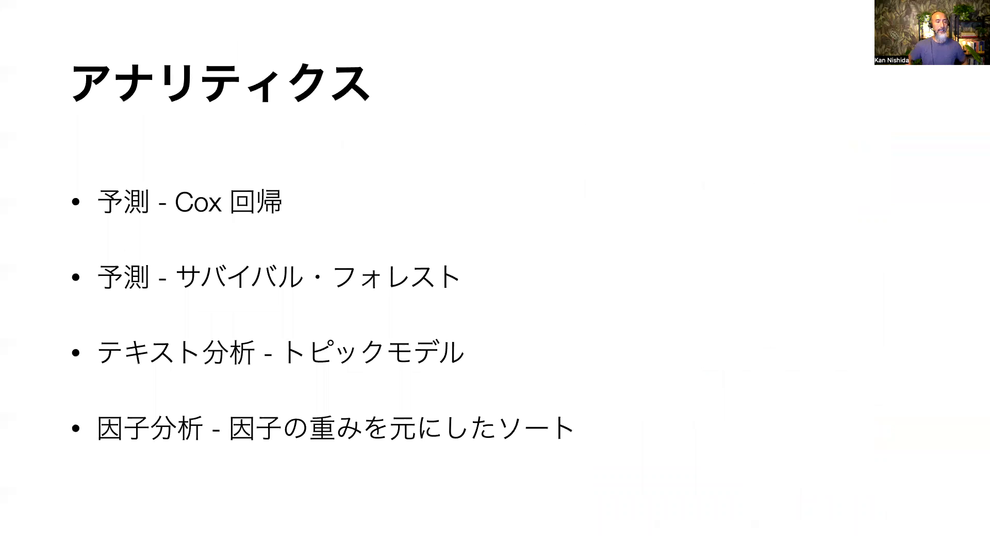